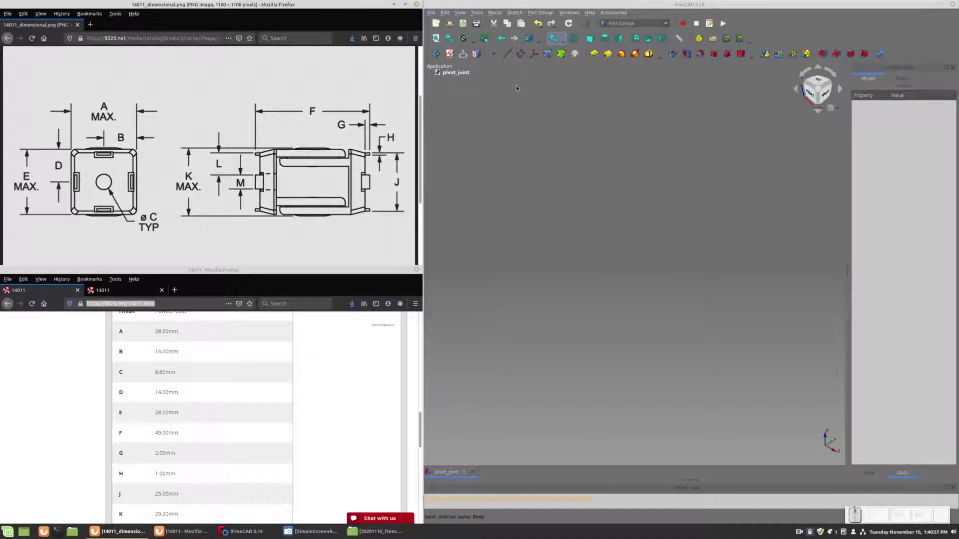
Create a new spreadsheet in the pivot_joint document using the Spreadsheet workbench
{"action": "left_click", "coordinate": [644, 23]}
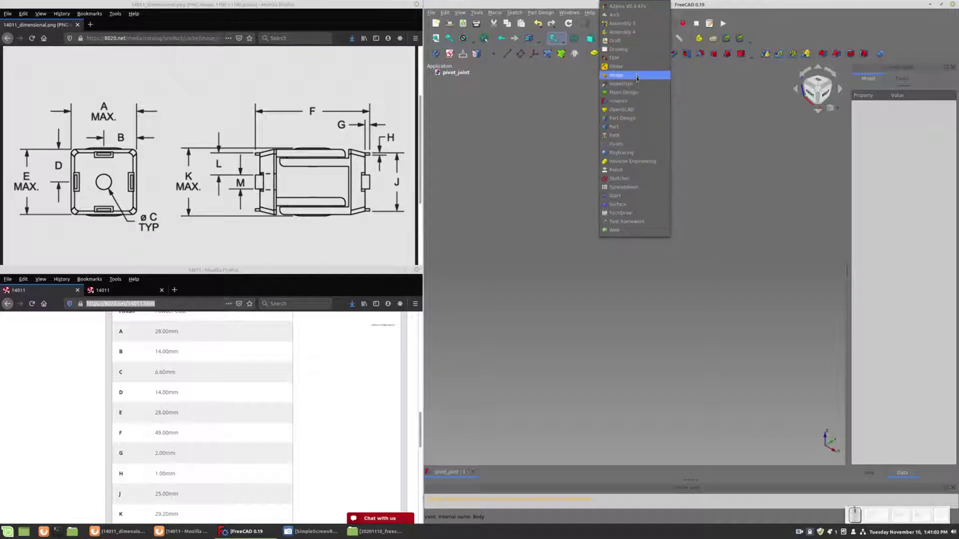
{"action": "left_click", "coordinate": [624, 186]}
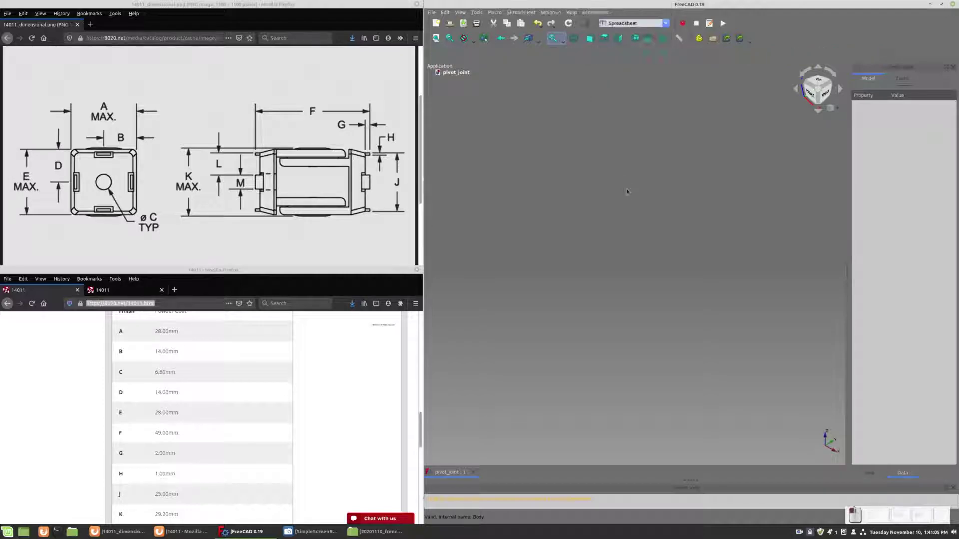
{"action": "left_click", "coordinate": [437, 53]}
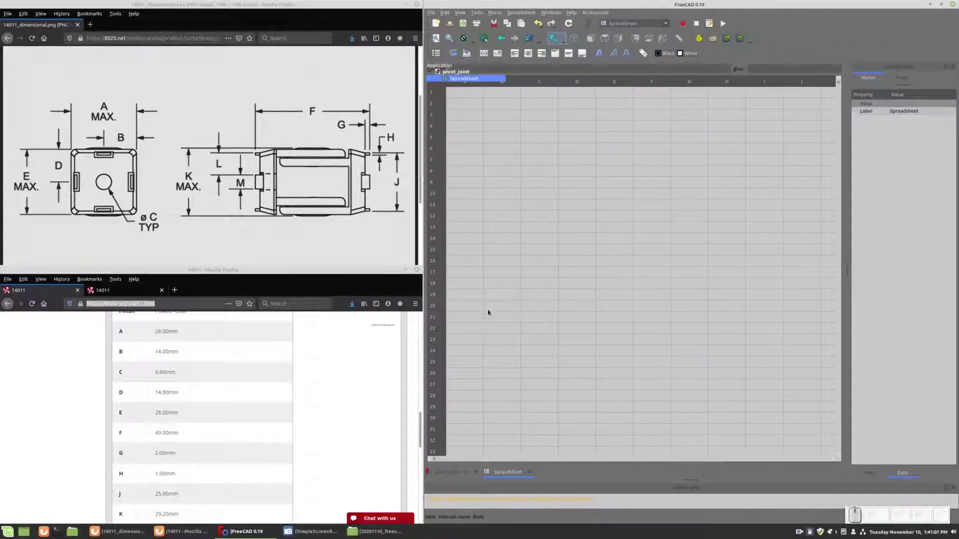
Label cells A1 "Base outer face width" and A2 "Base inner face width", and widen column A to fit the text
{"action": "left_click", "coordinate": [464, 93]}
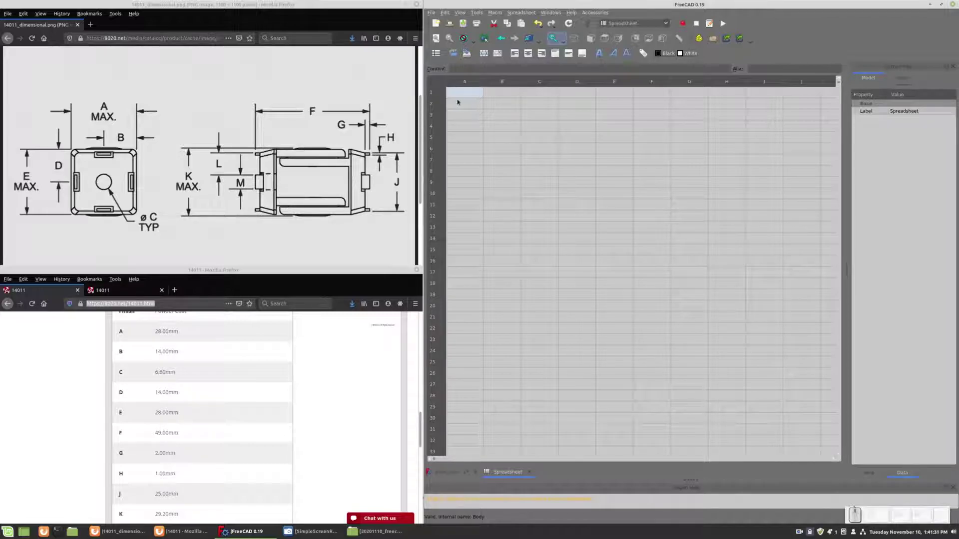
{"action": "type", "text": "B"}
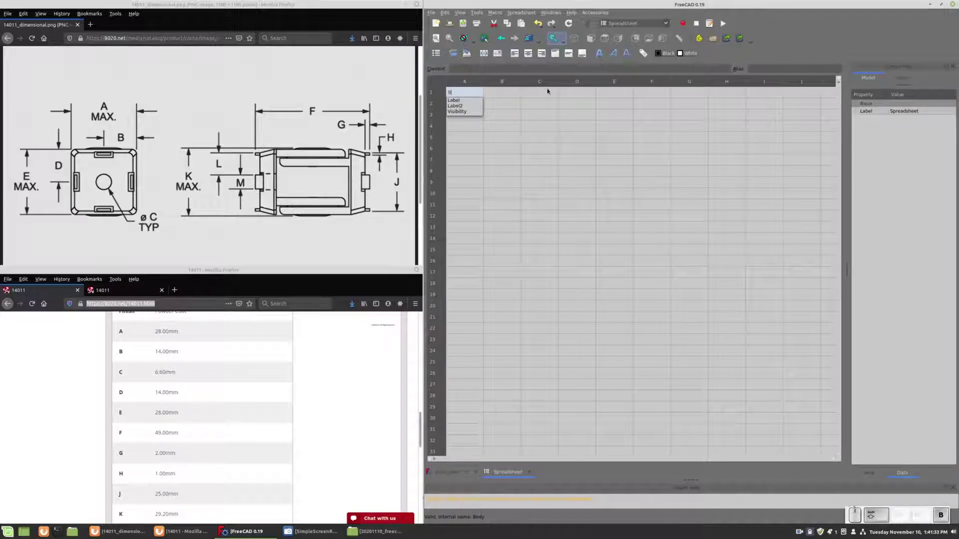
{"action": "type", "text": "ase outer face width"}
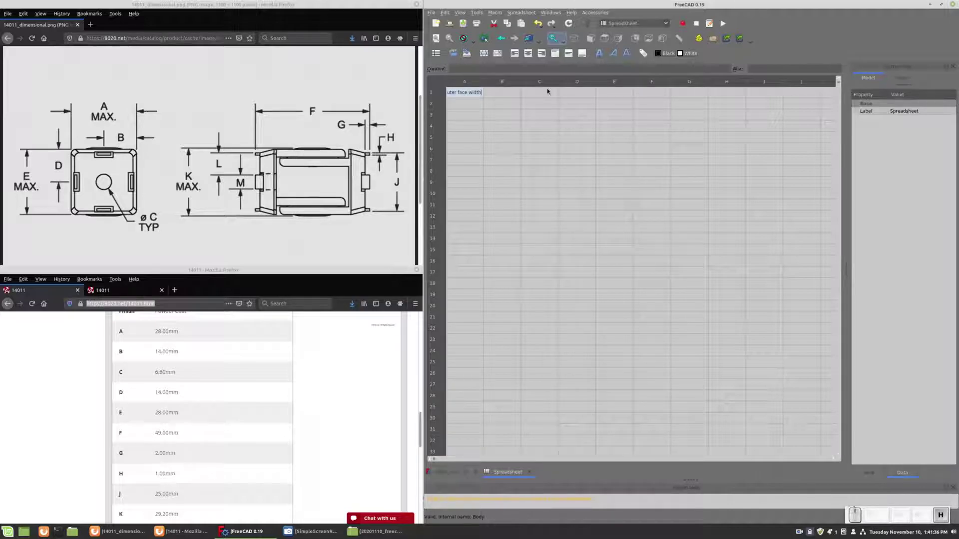
{"action": "key", "text": "Return"}
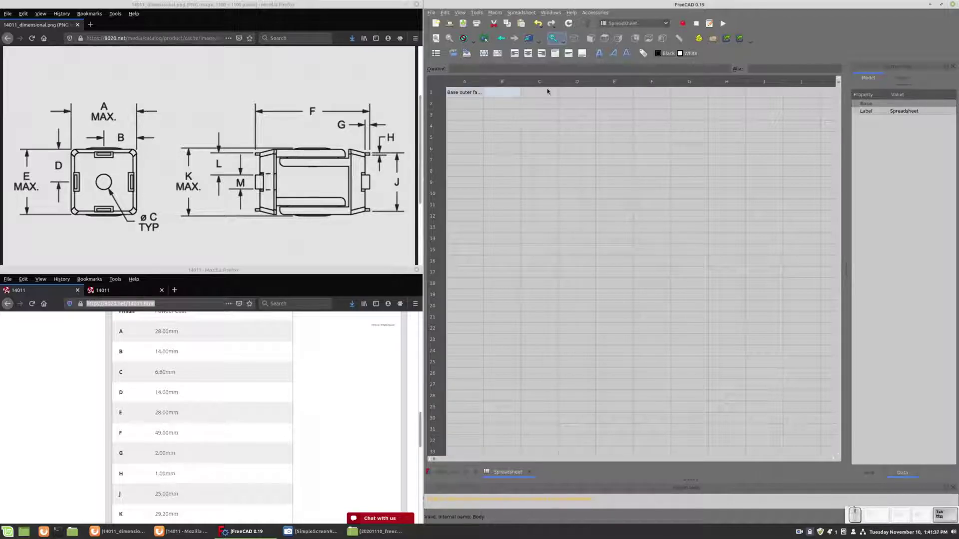
{"action": "type", "text": "Base inn"}
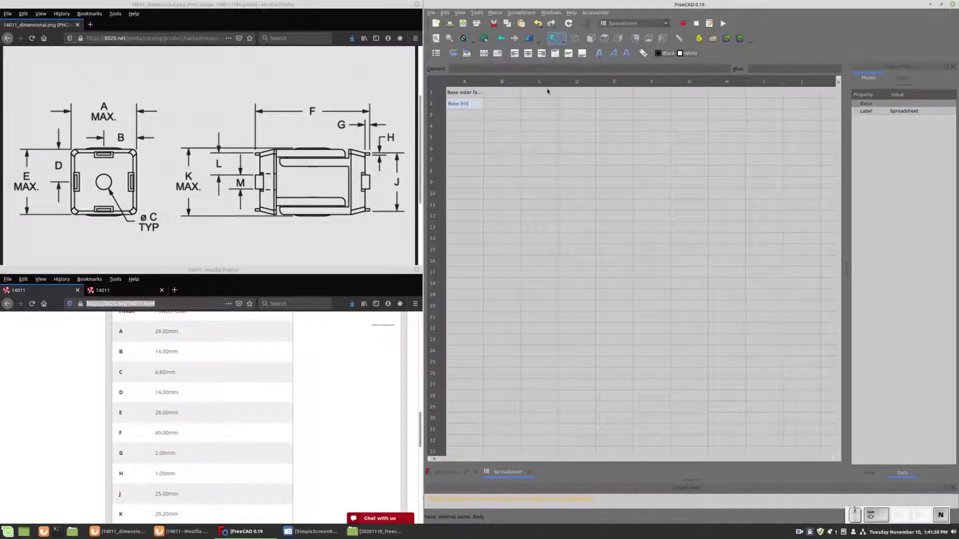
{"action": "type", "text": "er face"}
{"action": "key", "text": "Tab"}
{"action": "left_click_drag", "start_coordinate": [484, 80], "coordinate": [511, 85]}
{"action": "key", "text": "Return"}
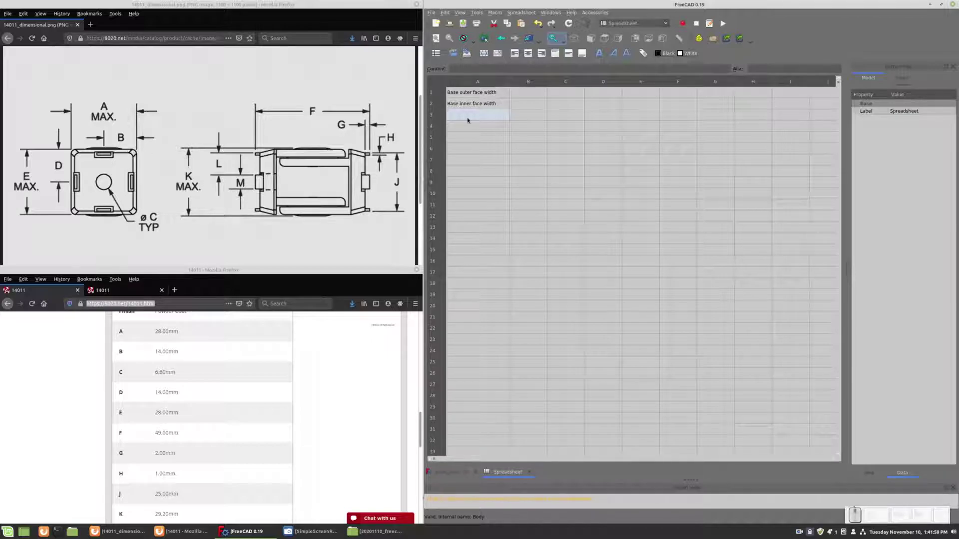
Add a "Base fillet radius" parameter in row 3 with the value 2
{"action": "type", "text": "Base fillet radius"}
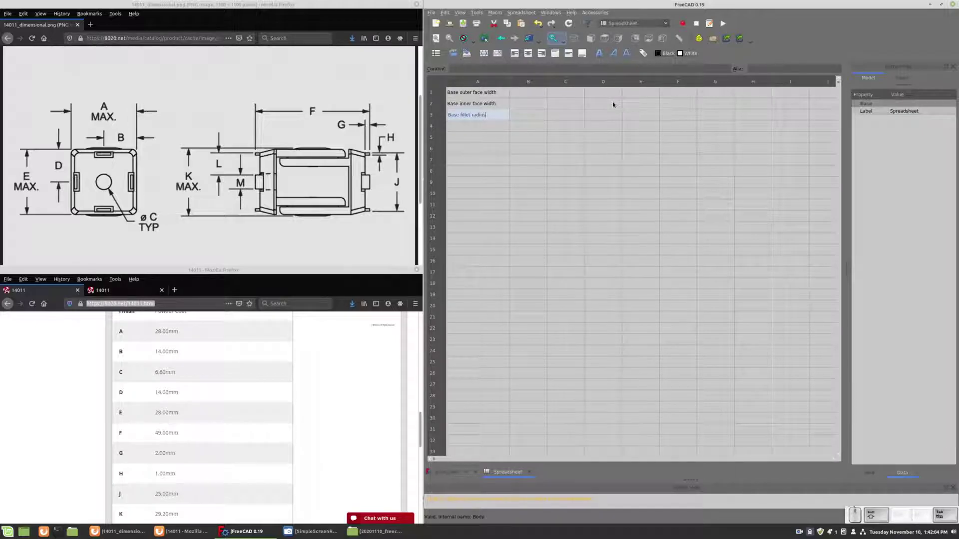
{"action": "key", "text": "Tab"}
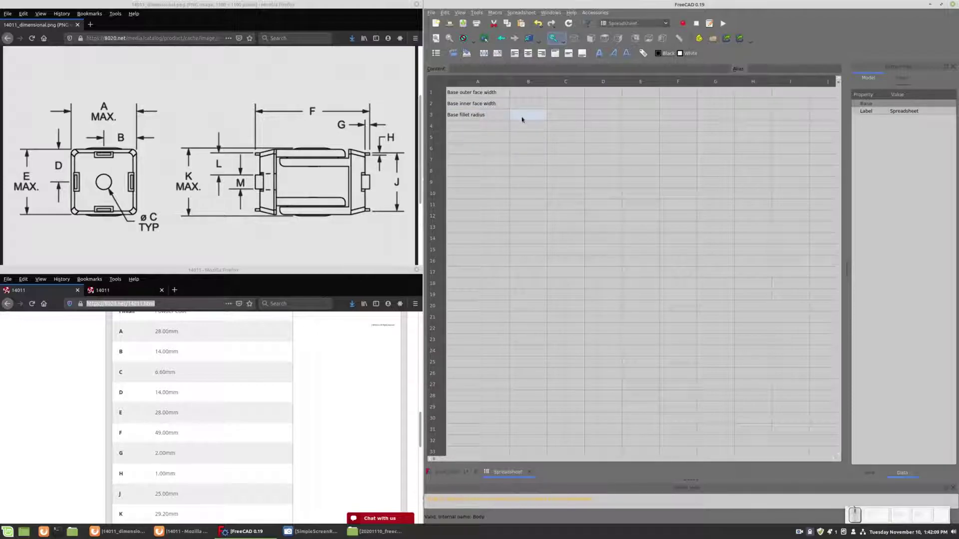
{"action": "type", "text": "2"}
{"action": "key", "text": "Tab"}
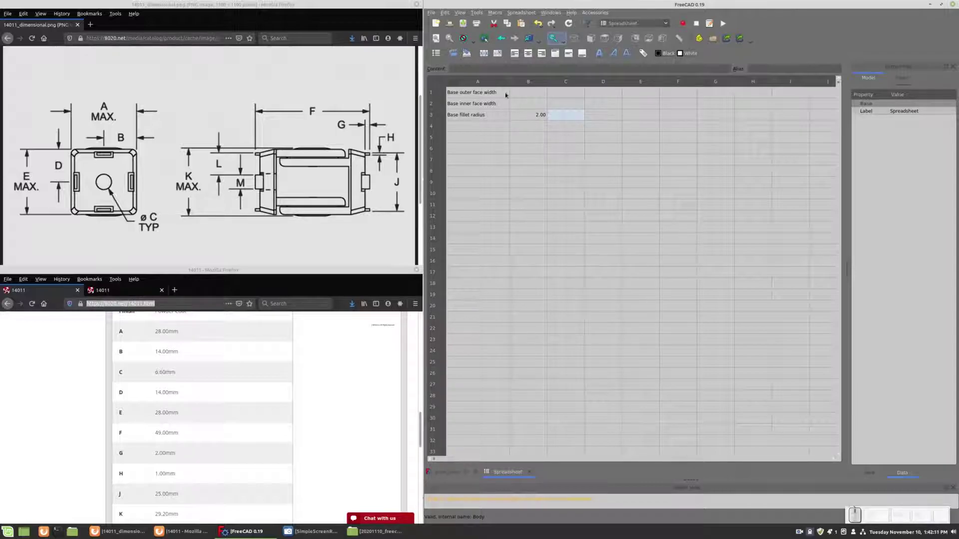
Enter 25 for the base outer face width and 28 for the base inner face width in column B
{"action": "left_click", "coordinate": [514, 93]}
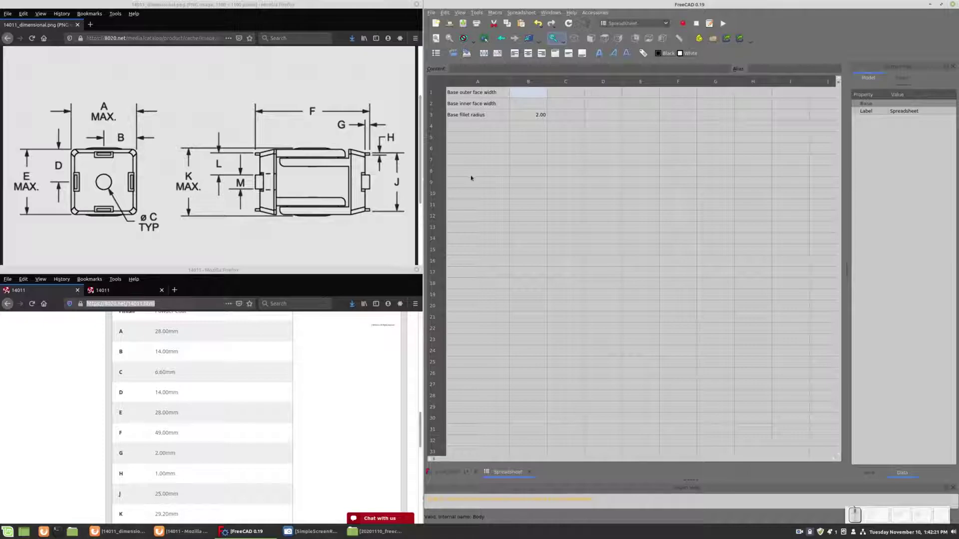
{"action": "type", "text": "25"}
{"action": "key", "text": "Return"}
{"action": "type", "text": "2"}
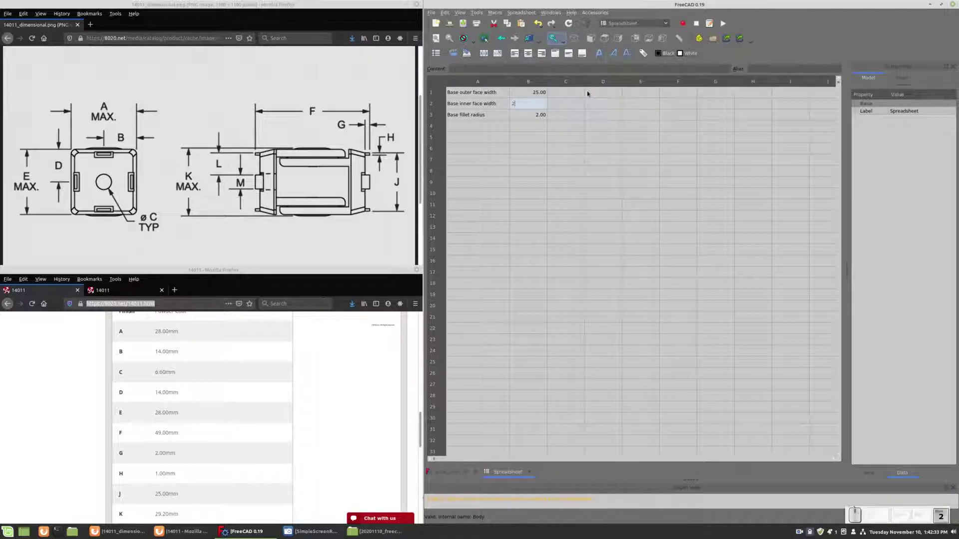
{"action": "type", "text": "8"}
{"action": "key", "text": "Return"}
Give cell B1 the display unit mm and the alias BaseOuterFaceWidth
{"action": "left_click", "coordinate": [534, 95]}
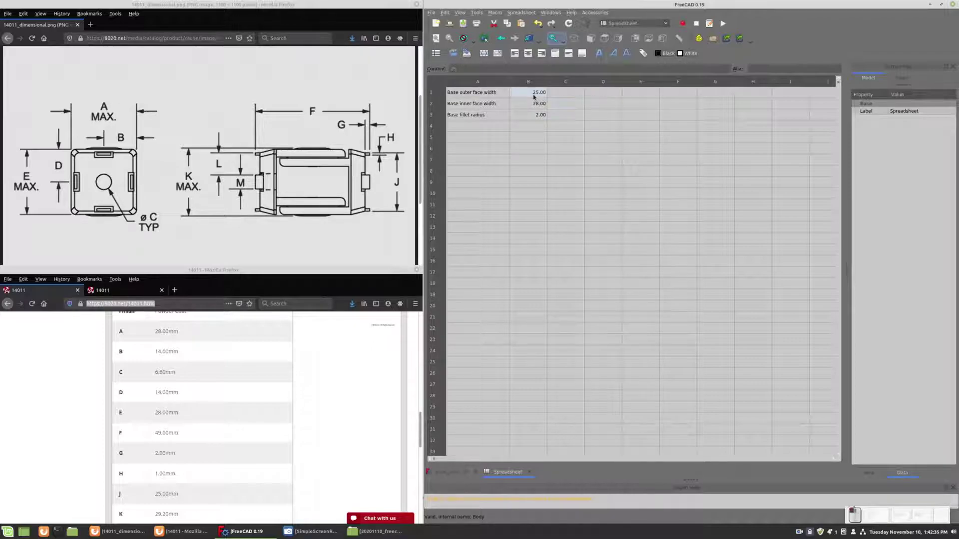
{"action": "left_click", "coordinate": [545, 99]}
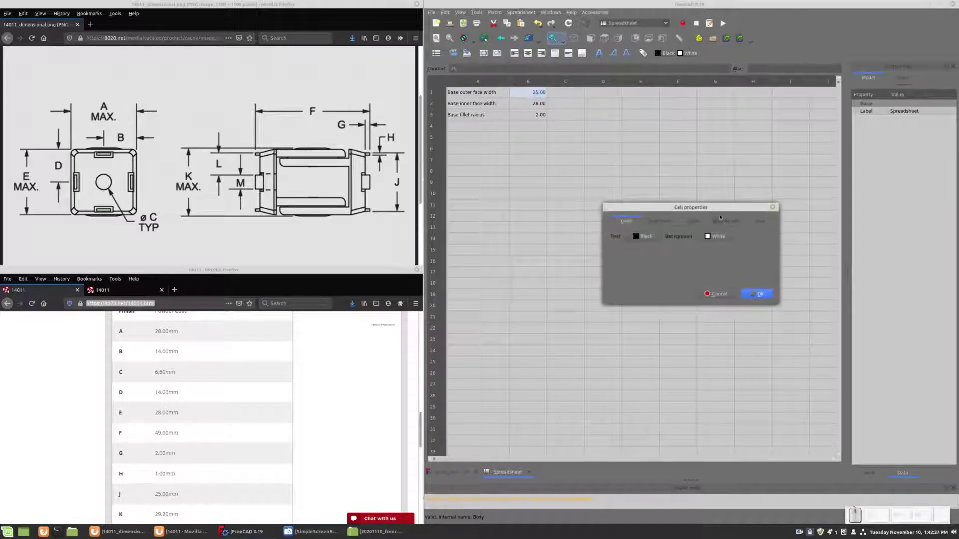
{"action": "left_click", "coordinate": [727, 221]}
{"action": "left_click", "coordinate": [679, 234]}
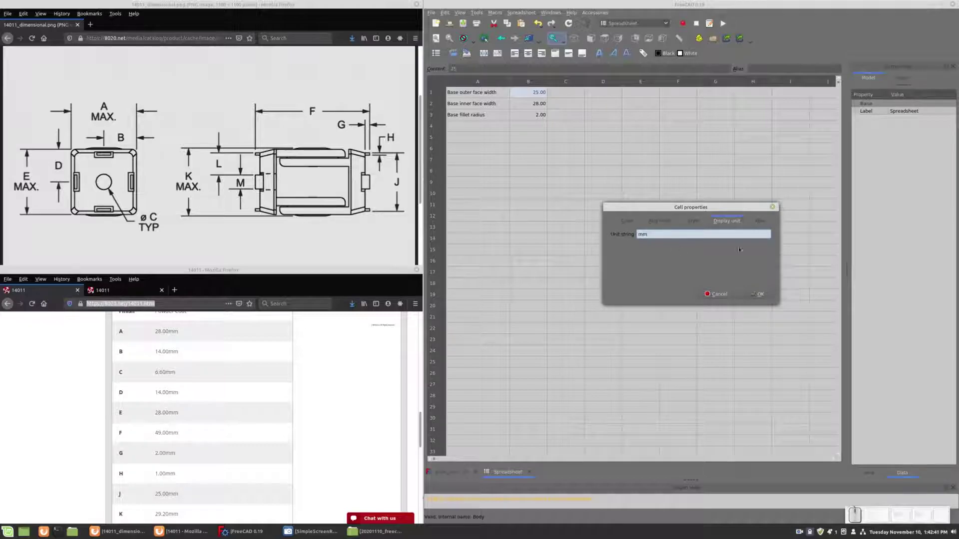
{"action": "left_click", "coordinate": [761, 221]}
{"action": "type", "text": "B"}
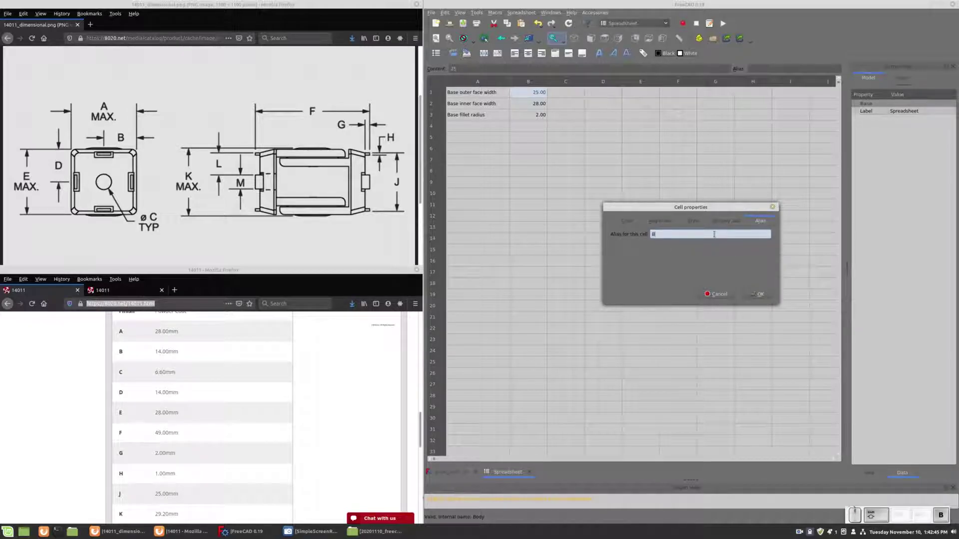
{"action": "type", "text": "aseOuterFaceWidth"}
{"action": "key", "text": "Return"}
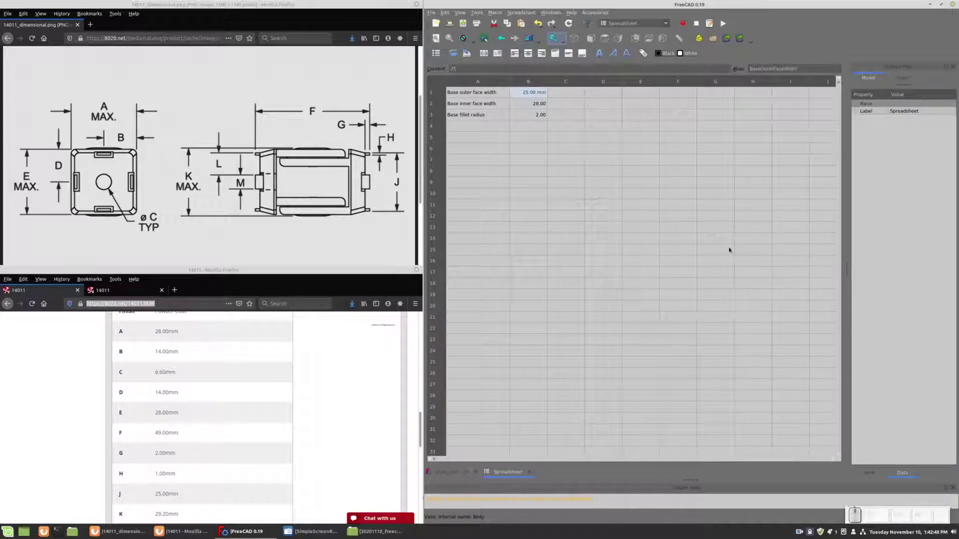
Give cell B2 the display unit mm and the alias BaseInnerFaceWidth
{"action": "left_click", "coordinate": [539, 106]}
{"action": "right_click", "coordinate": [539, 105]}
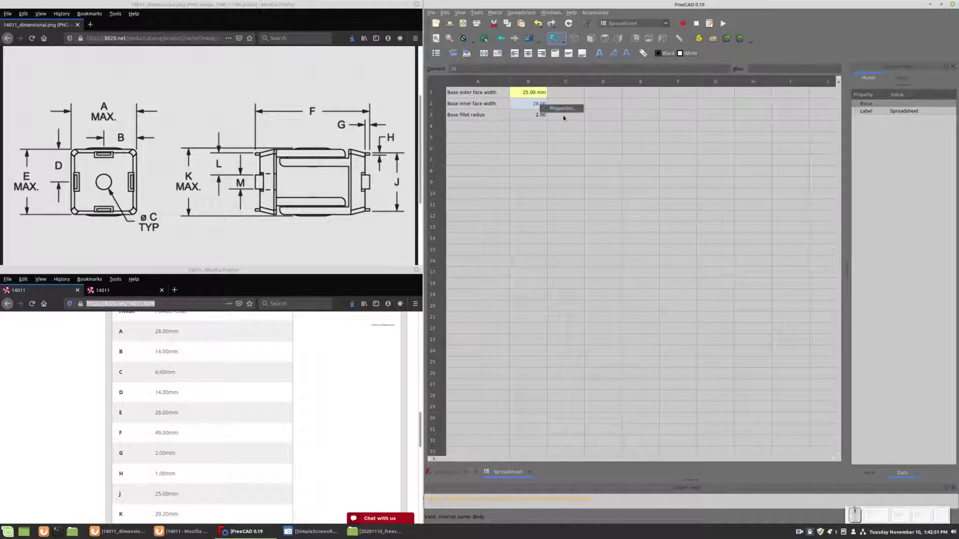
{"action": "left_click", "coordinate": [566, 107]}
{"action": "left_click", "coordinate": [727, 221]}
{"action": "left_click", "coordinate": [697, 233]}
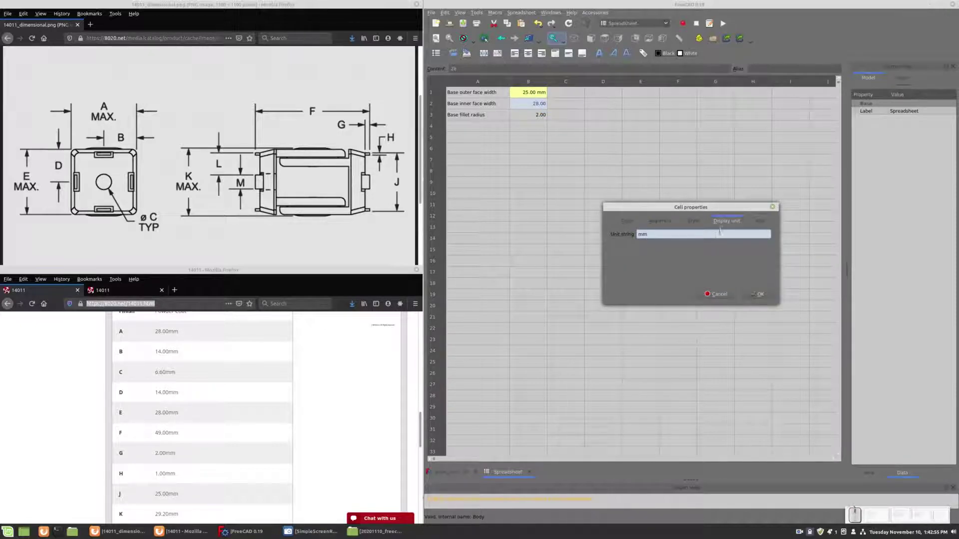
{"action": "left_click", "coordinate": [761, 220]}
{"action": "type", "text": "BaseInnerFaceWidth"}
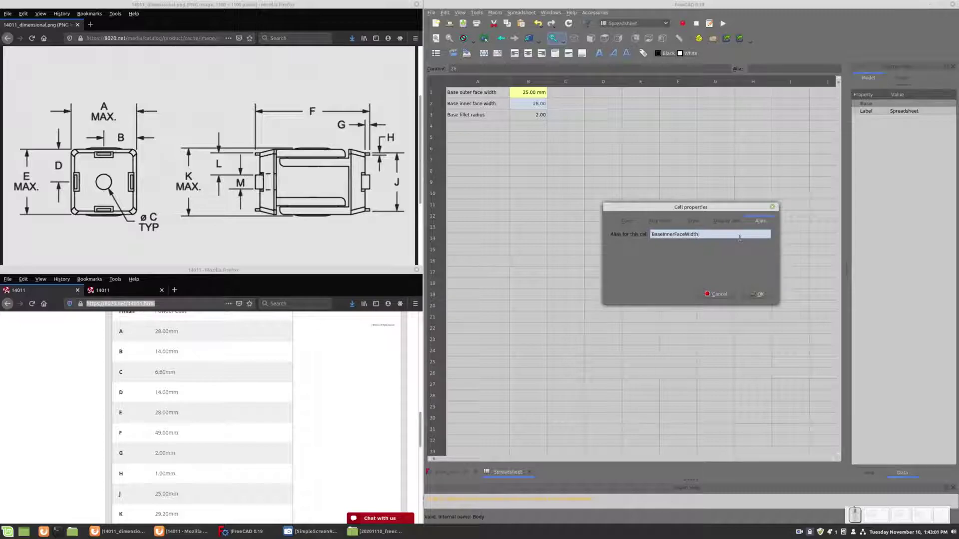
{"action": "key", "text": "Return"}
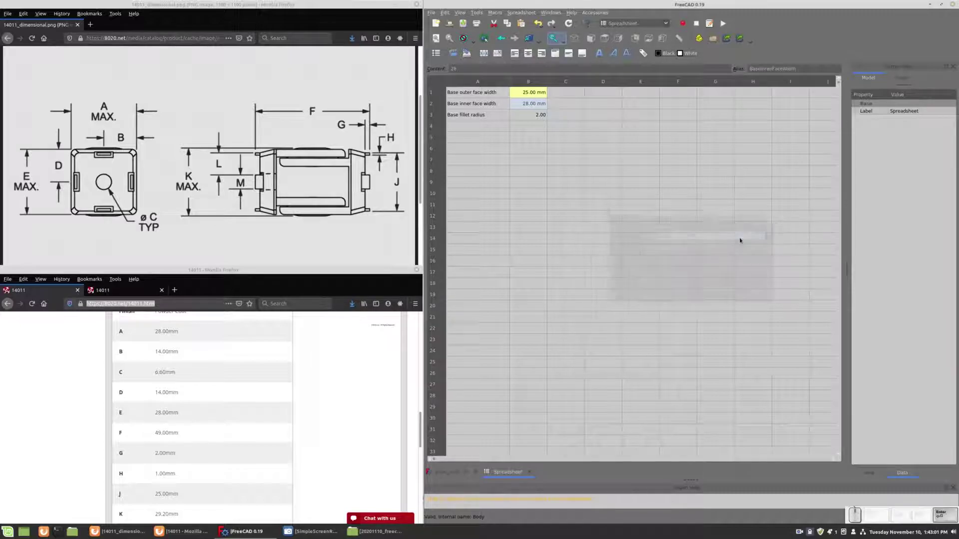
Give cell B3 the display unit mm and the alias BaseFilletRadius, and save the document
{"action": "left_click", "coordinate": [524, 115]}
{"action": "right_click", "coordinate": [524, 115]}
{"action": "left_click", "coordinate": [549, 121]}
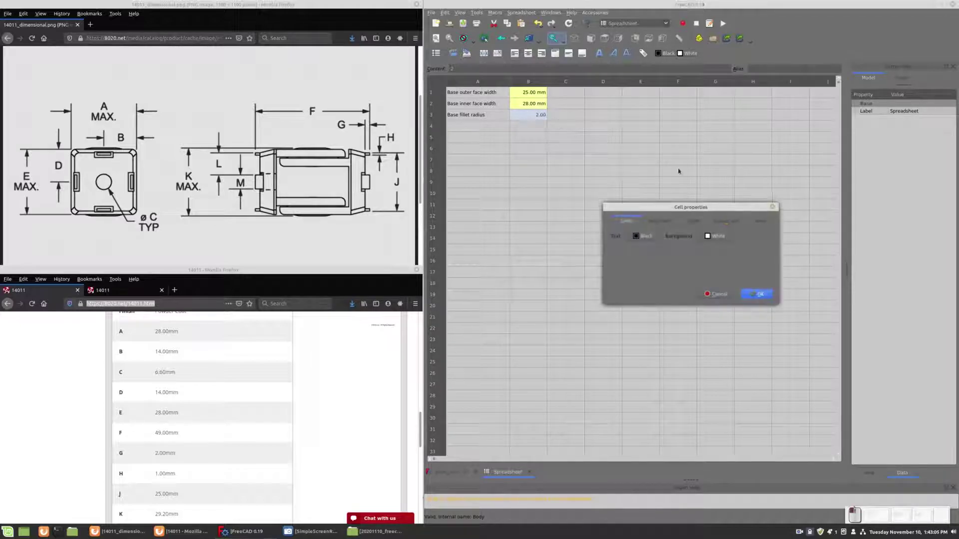
{"action": "left_click", "coordinate": [727, 221]}
{"action": "left_click", "coordinate": [701, 234]}
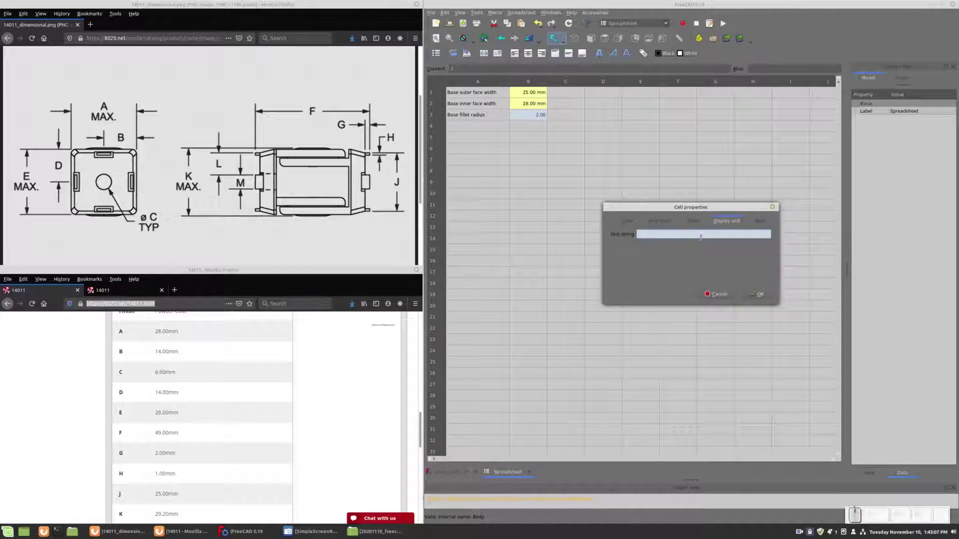
{"action": "left_click", "coordinate": [760, 221]}
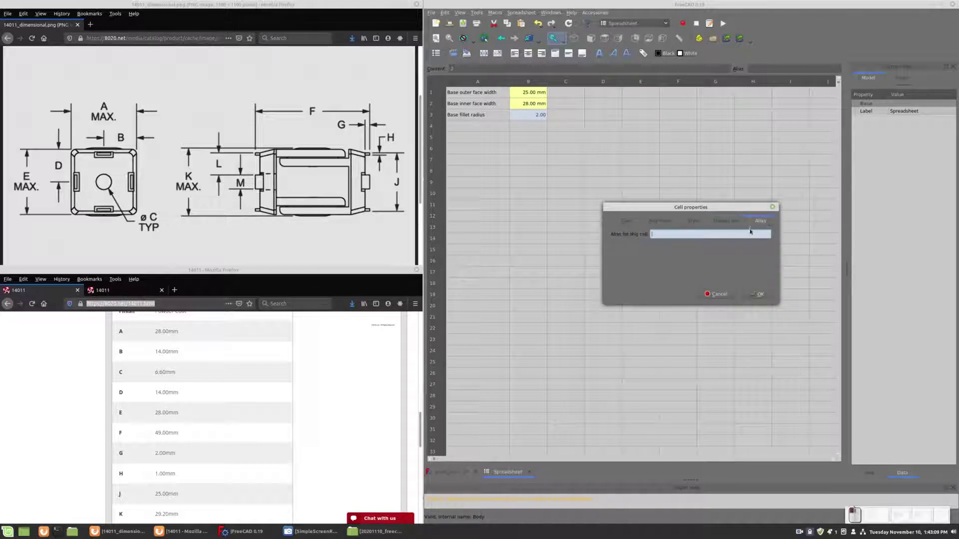
{"action": "type", "text": "BaseFilletRadi"}
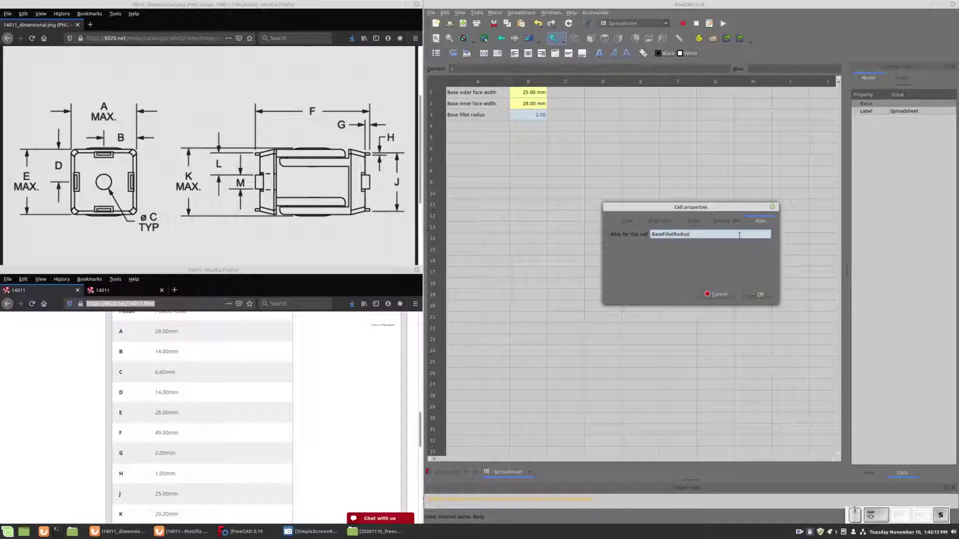
{"action": "type", "text": "us"}
{"action": "key", "text": "Return"}
{"action": "key", "text": "ctrl+s"}
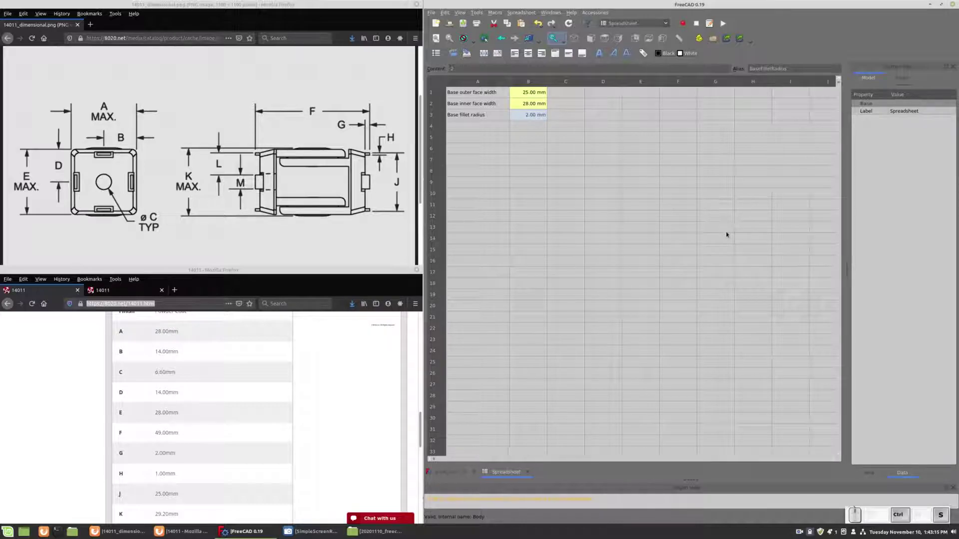
Return to the 3D view and start a new Part Design sketch on the XY plane
{"action": "left_click", "coordinate": [456, 471]}
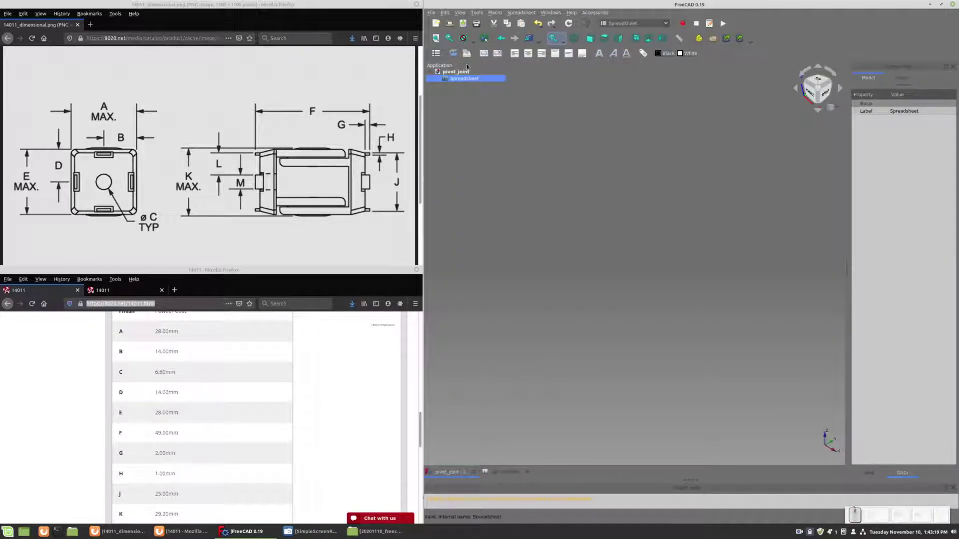
{"action": "left_click", "coordinate": [624, 23]}
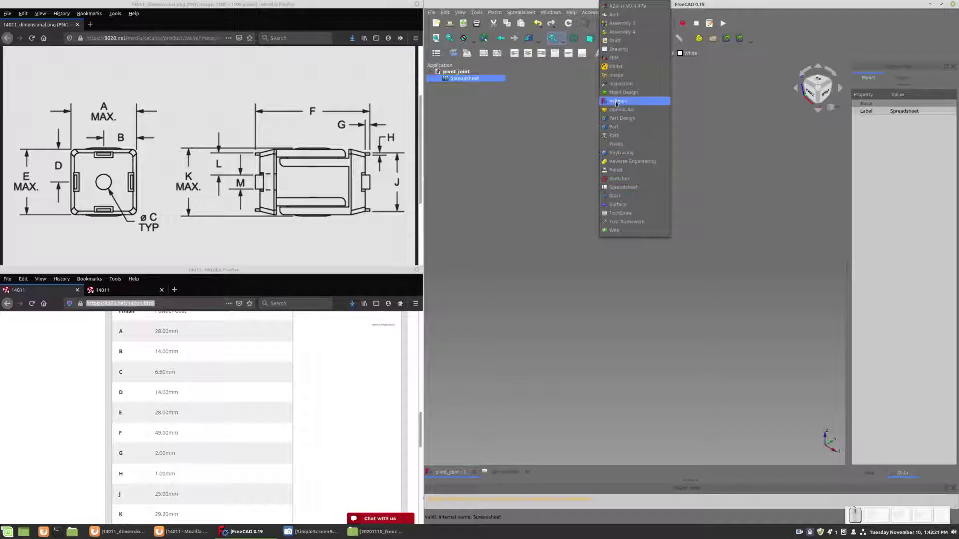
{"action": "left_click", "coordinate": [619, 119]}
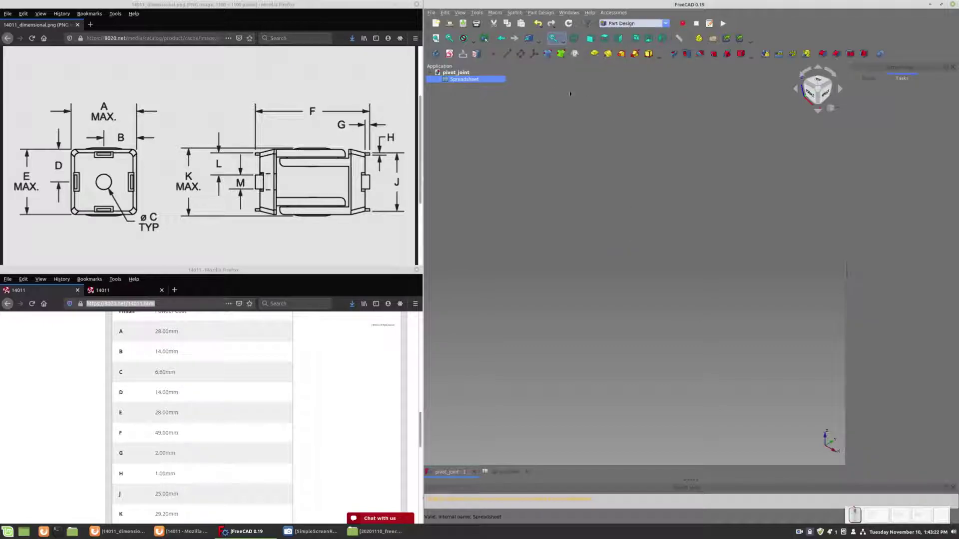
{"action": "left_click", "coordinate": [450, 54]}
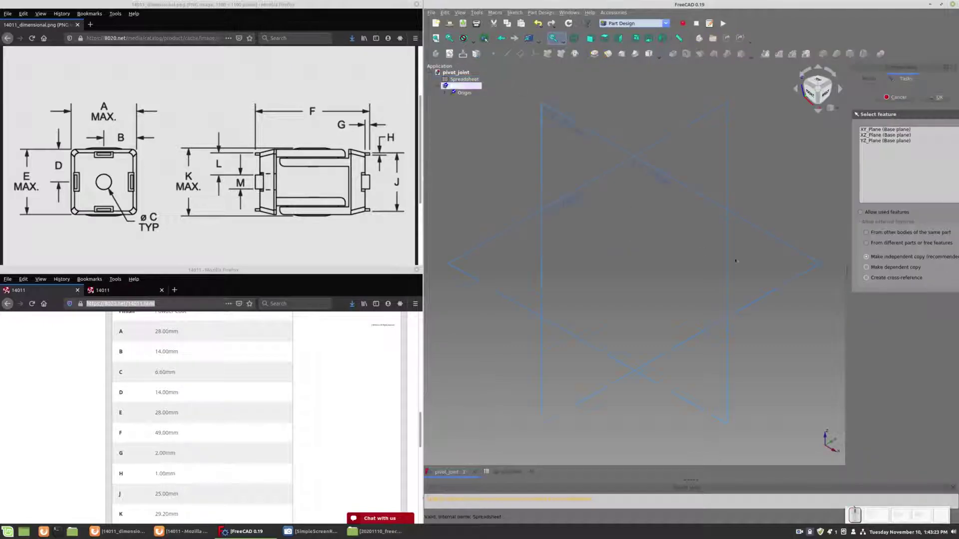
{"action": "left_click", "coordinate": [878, 129]}
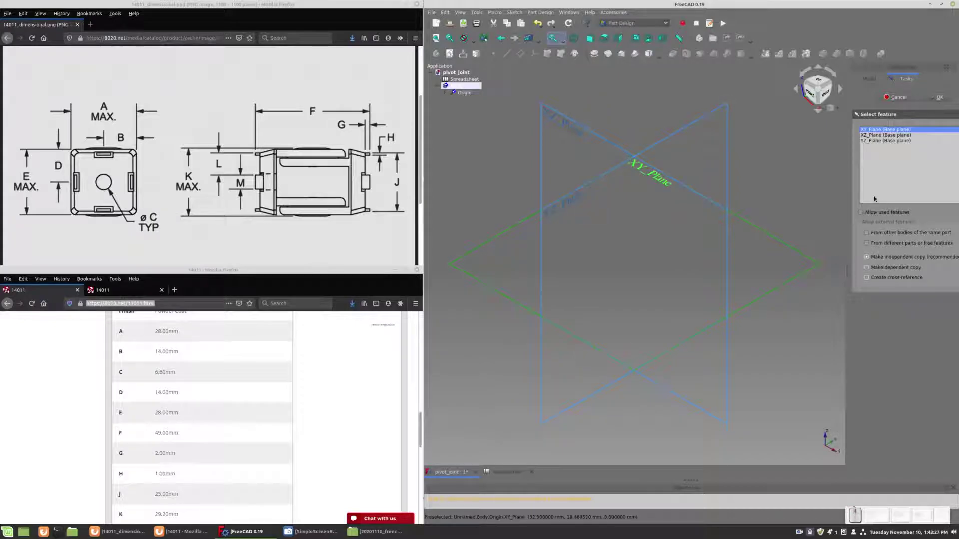
{"action": "left_click", "coordinate": [931, 99]}
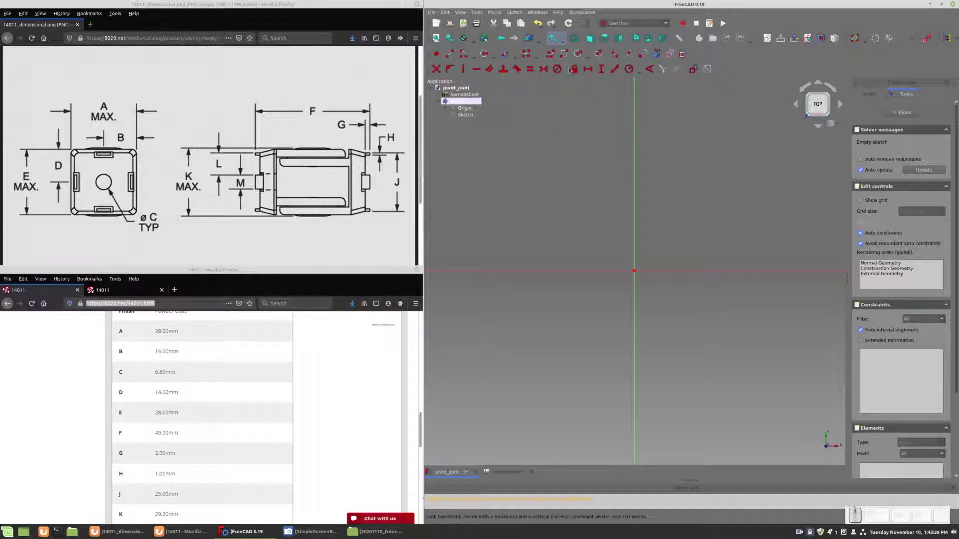
Sketch a roughly square rectangle enclosing the origin
{"action": "key", "text": "g"}
{"action": "key", "text": "r"}
{"action": "left_click", "coordinate": [582, 199]}
{"action": "left_click", "coordinate": [693, 321]}
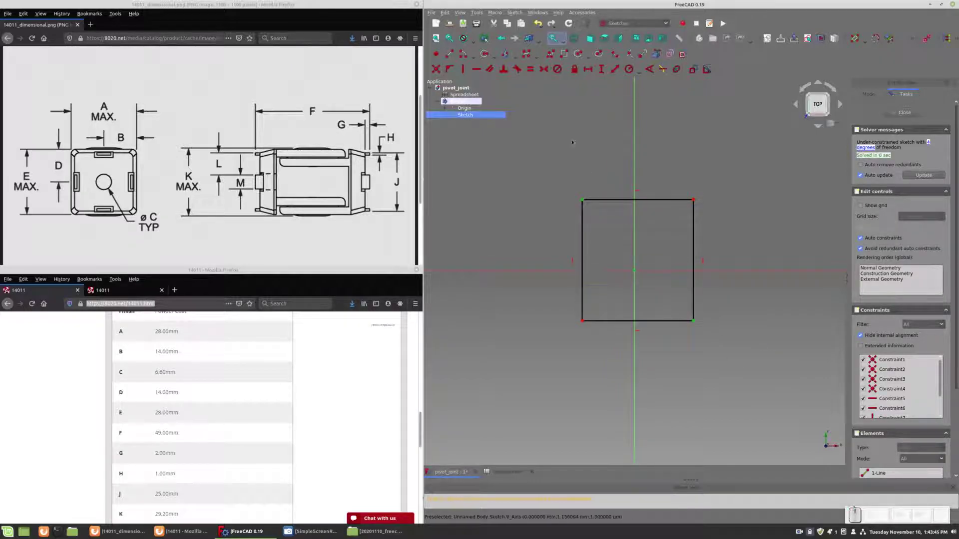
Constrain two opposite corners of the rectangle symmetric about the origin and make its top and left edges equal
{"action": "key", "text": "s"}
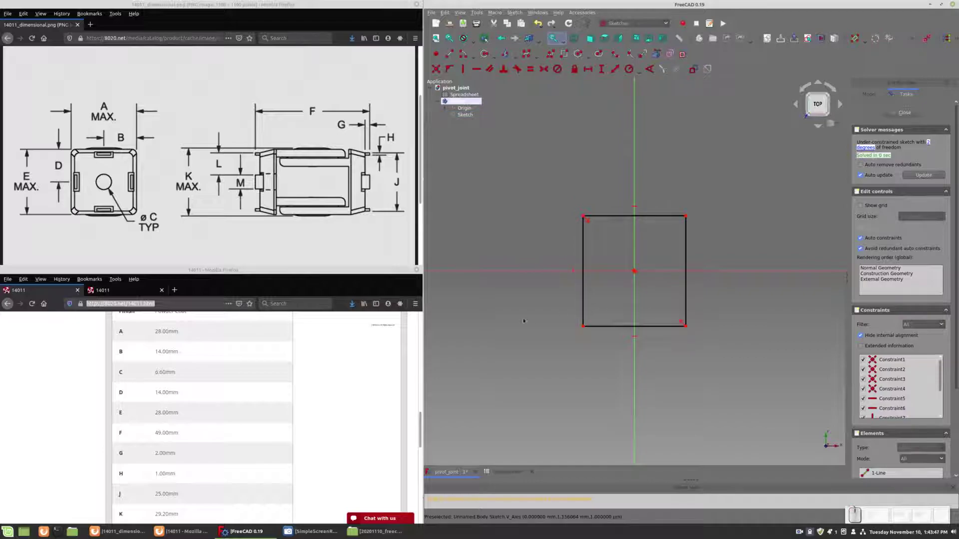
{"action": "left_click", "coordinate": [607, 216]}
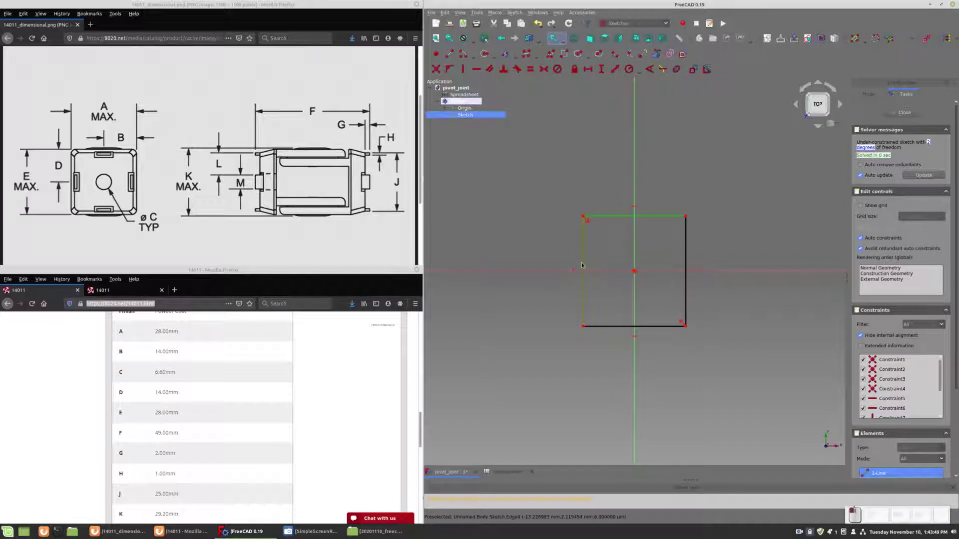
{"action": "key", "text": "e"}
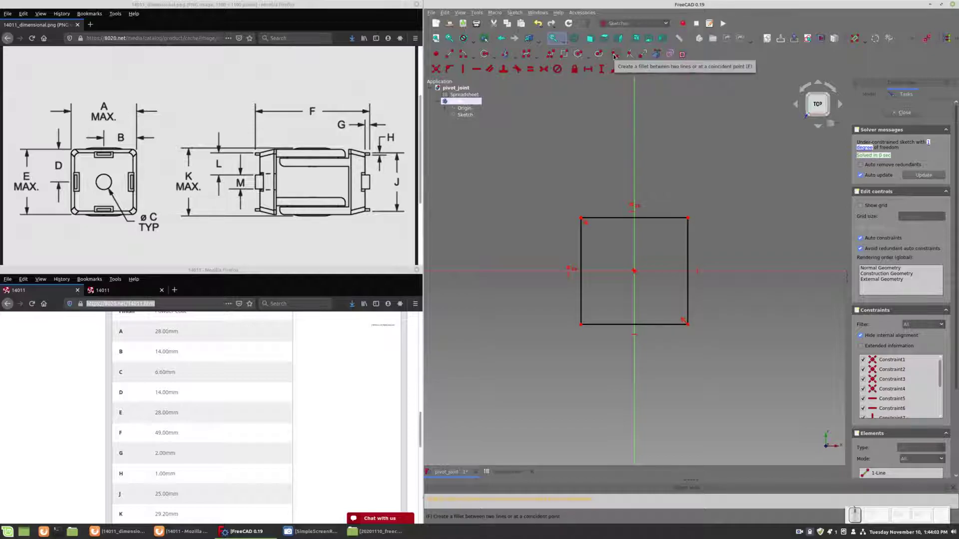
Fillet all four corners of the square
{"action": "left_click", "coordinate": [581, 219]}
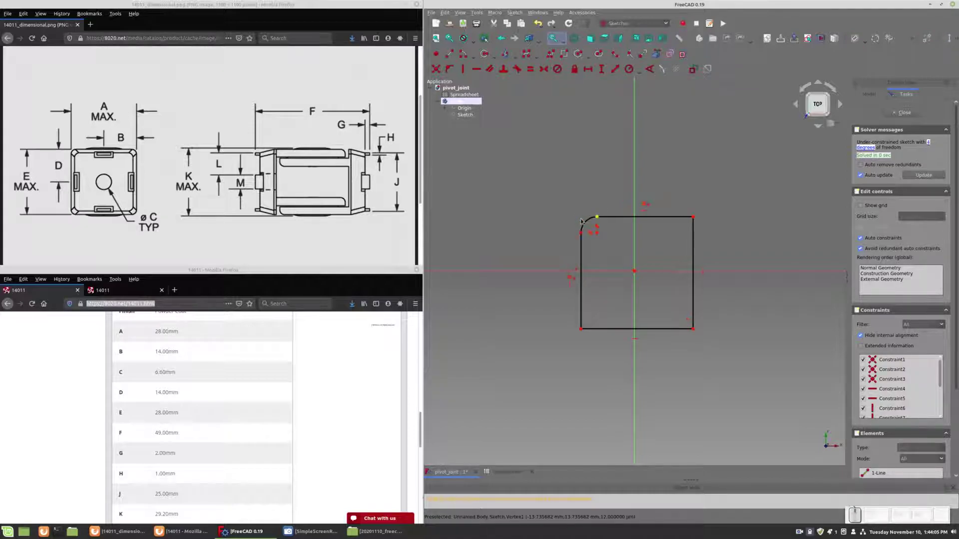
{"action": "left_click", "coordinate": [693, 330]}
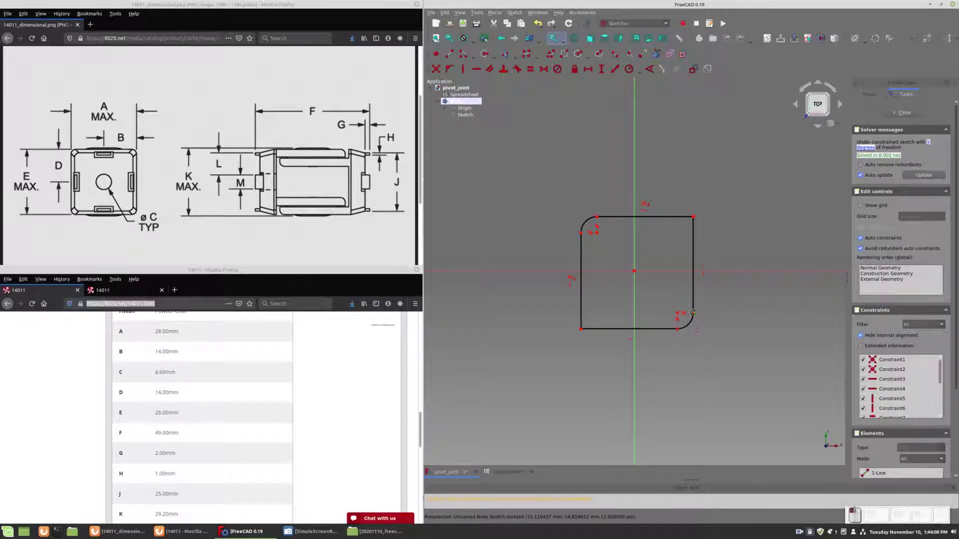
{"action": "left_click", "coordinate": [693, 217]}
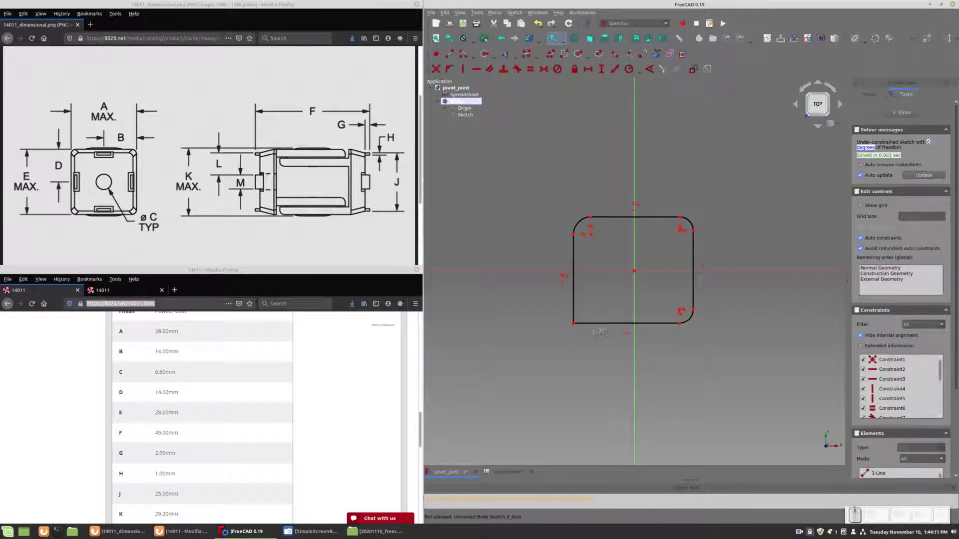
{"action": "left_click", "coordinate": [574, 323]}
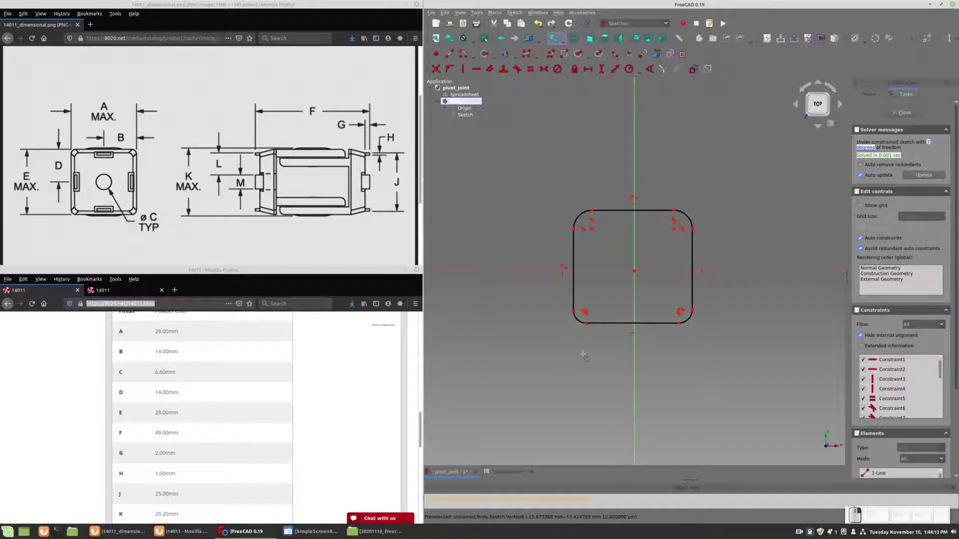
Constrain the upper endpoints of the left and right edges symmetric about the vertical axis
{"action": "left_click", "coordinate": [573, 229]}
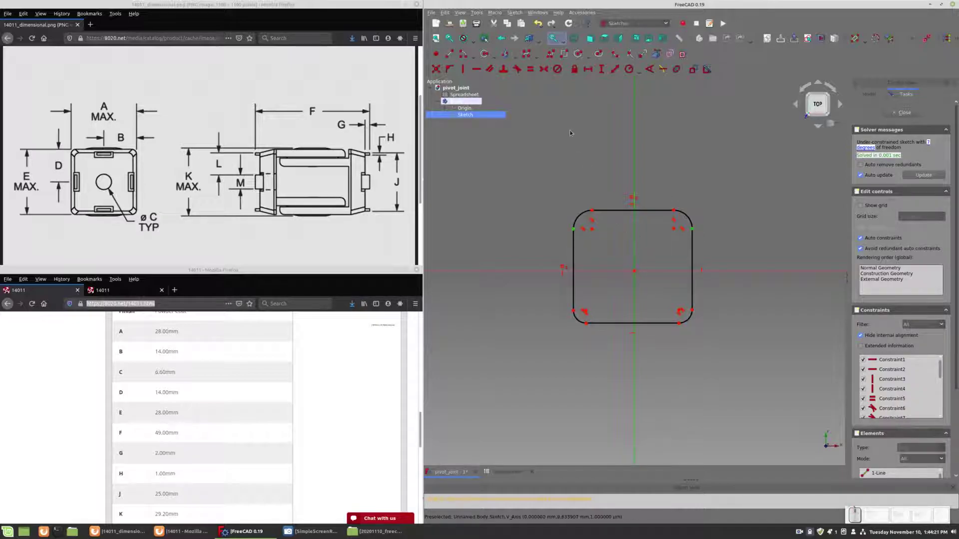
{"action": "left_click", "coordinate": [544, 73]}
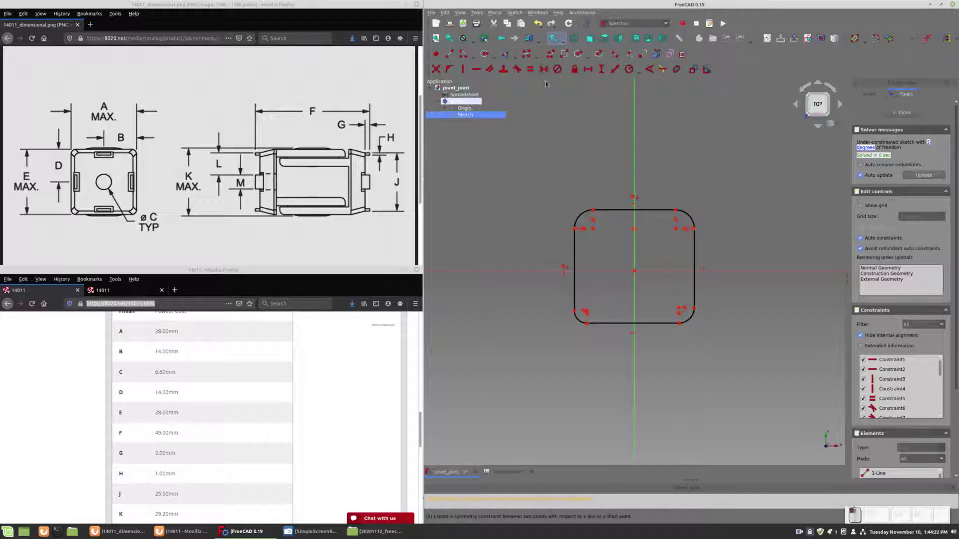
{"action": "left_click", "coordinate": [575, 229]}
{"action": "left_click", "coordinate": [574, 310]}
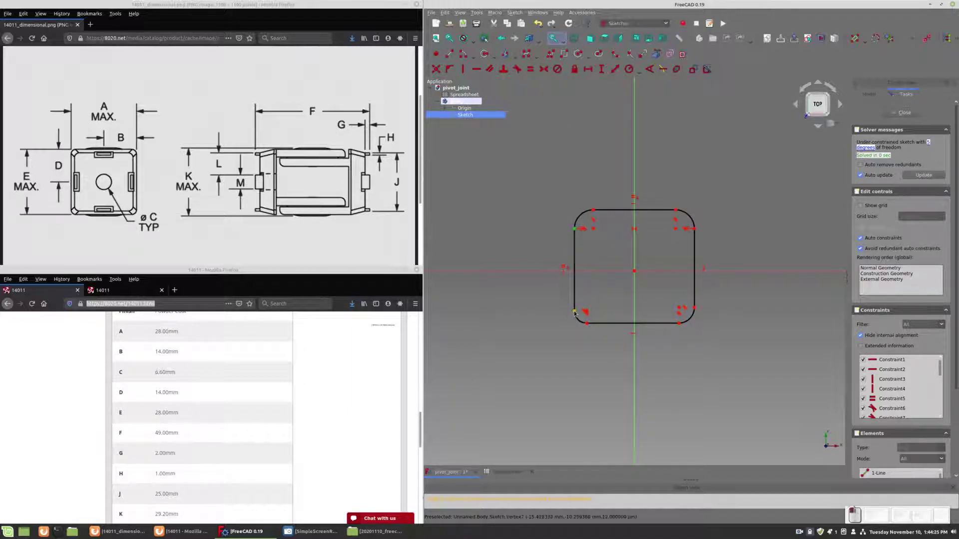
{"action": "key", "text": "Escape"}
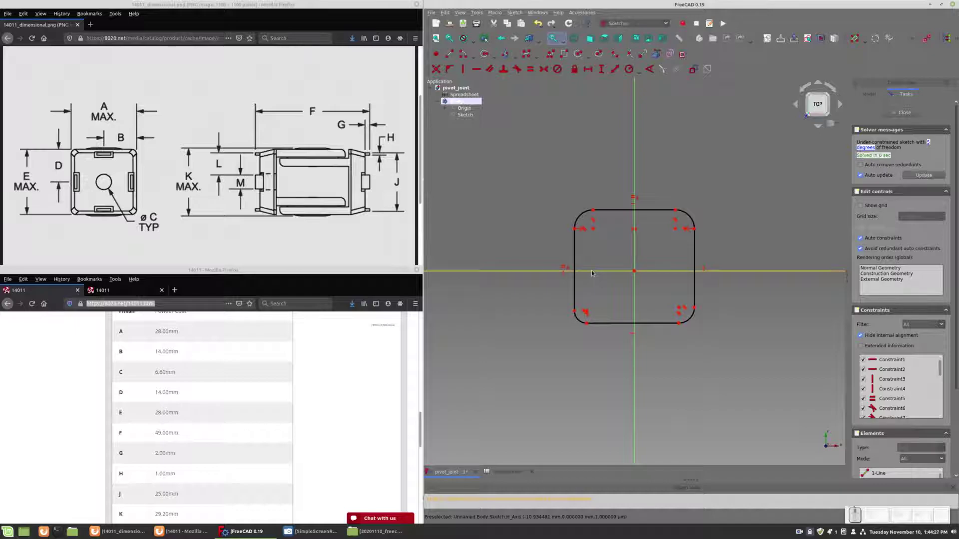
Constrain the left edge's endpoints symmetric about the horizontal axis and delete the redundant vertical constraint
{"action": "left_click", "coordinate": [574, 230]}
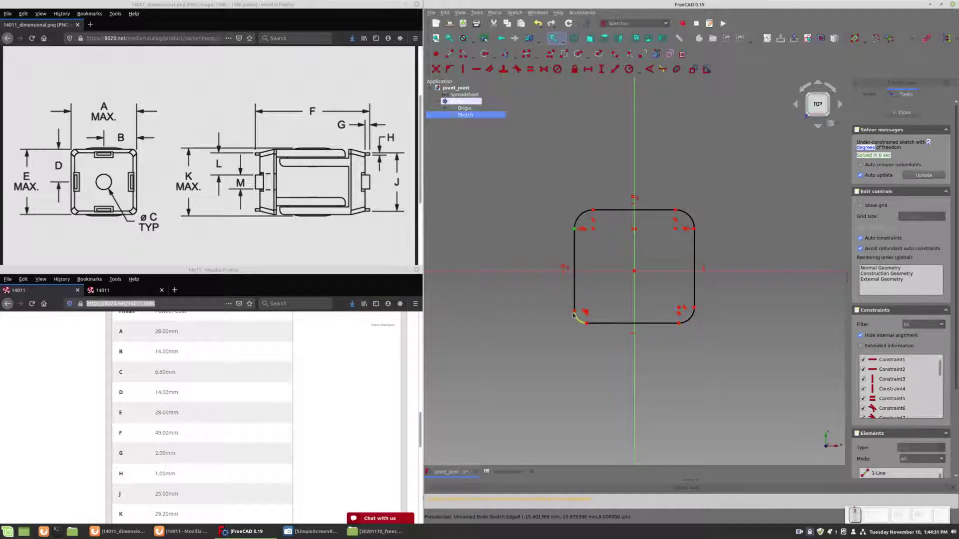
{"action": "left_click", "coordinate": [575, 314]}
{"action": "left_click", "coordinate": [607, 271]}
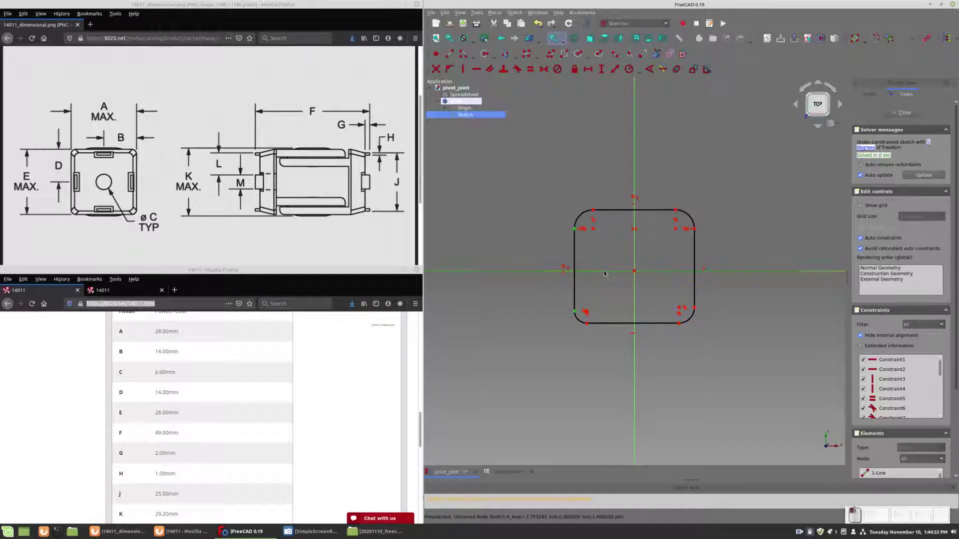
{"action": "left_click", "coordinate": [519, 73]}
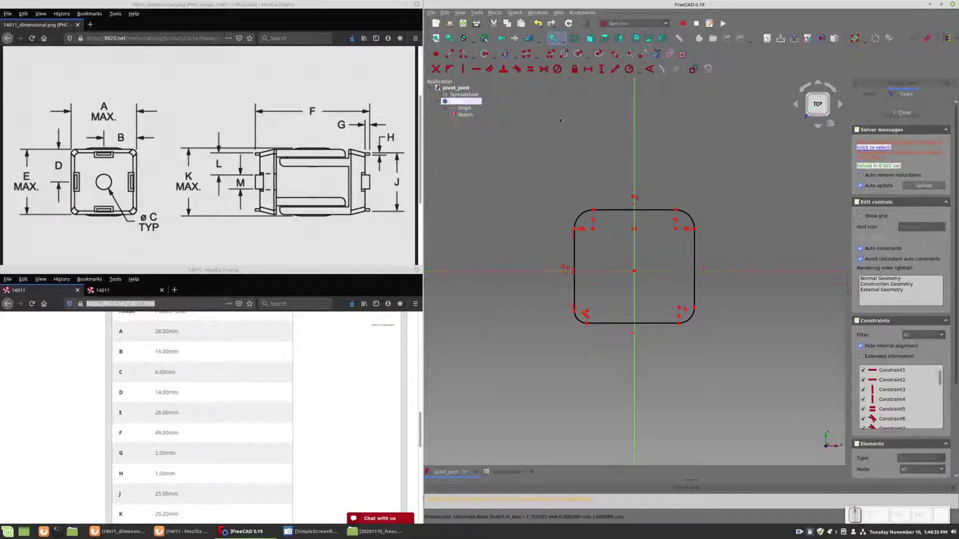
{"action": "left_click", "coordinate": [861, 147]}
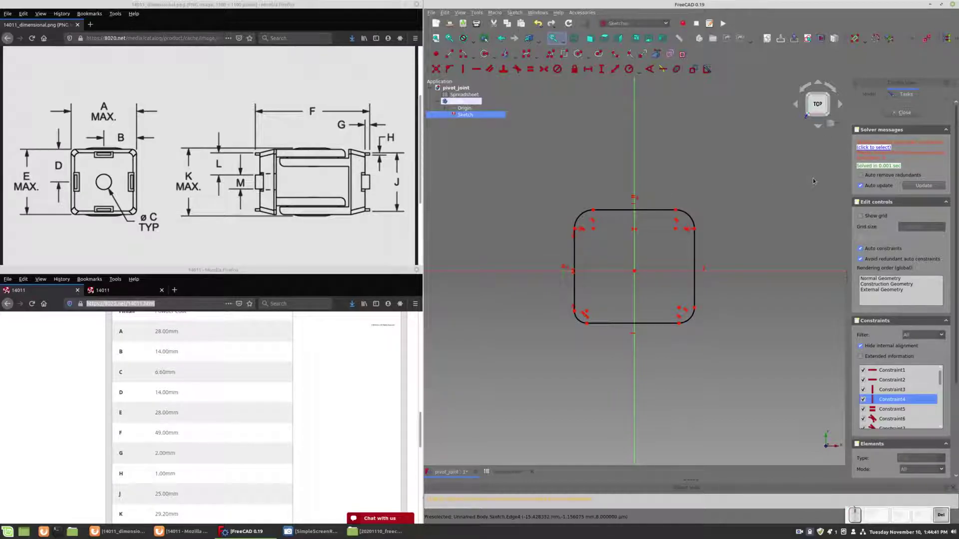
{"action": "key", "text": "Delete"}
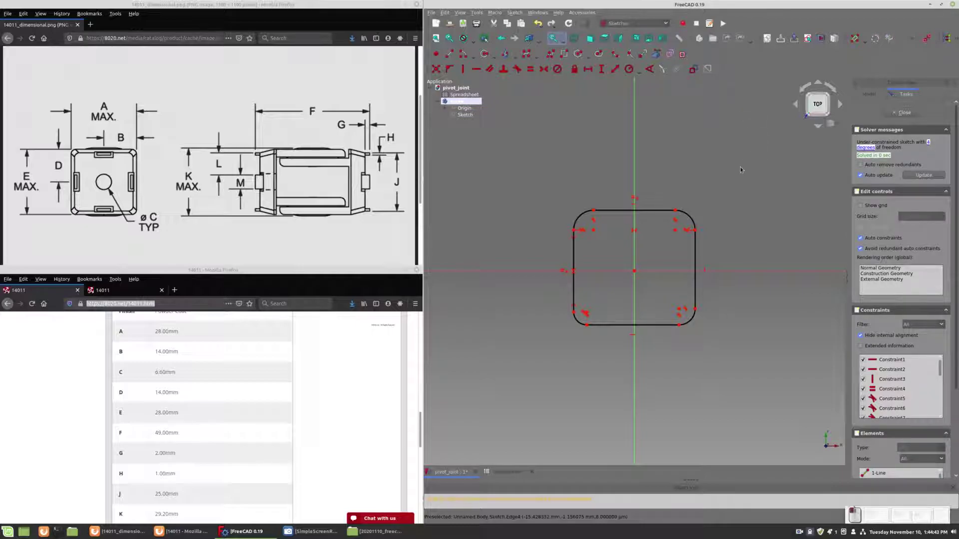
Make the four corner arcs equal in radius and delete the constraints flagged as redundant
{"action": "left_click", "coordinate": [582, 218]}
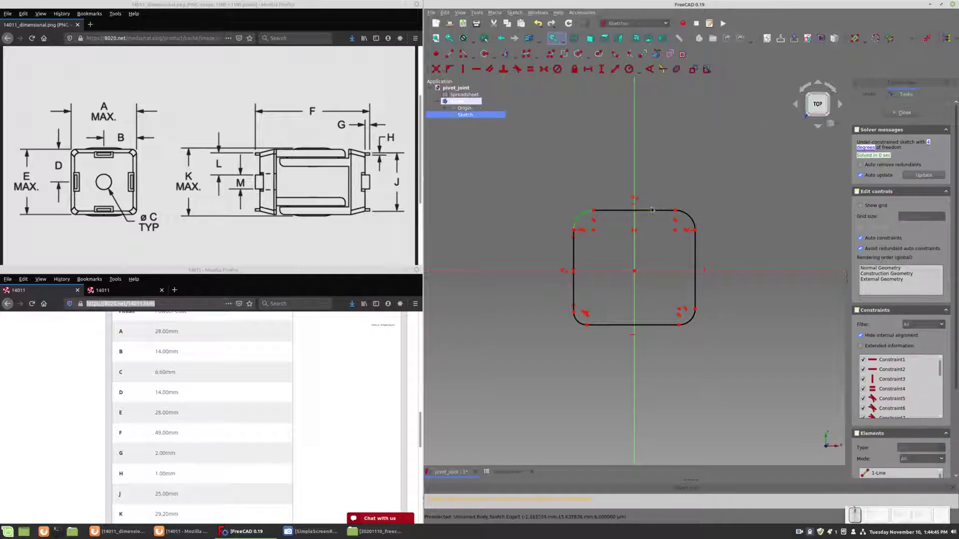
{"action": "left_click", "coordinate": [690, 219]}
{"action": "key", "text": "Escape"}
{"action": "left_click", "coordinate": [579, 216]}
{"action": "left_click", "coordinate": [578, 321]}
{"action": "left_click", "coordinate": [530, 68]}
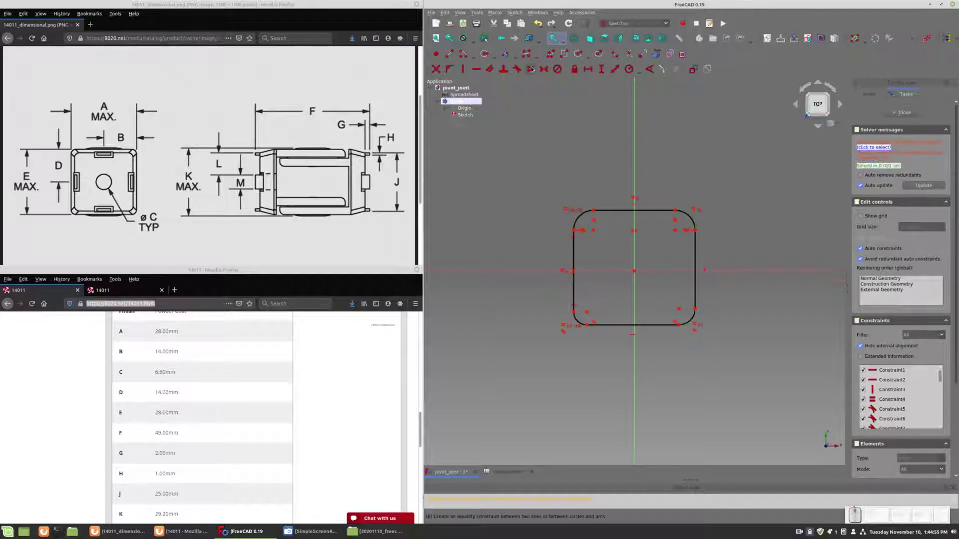
{"action": "left_click", "coordinate": [869, 147]}
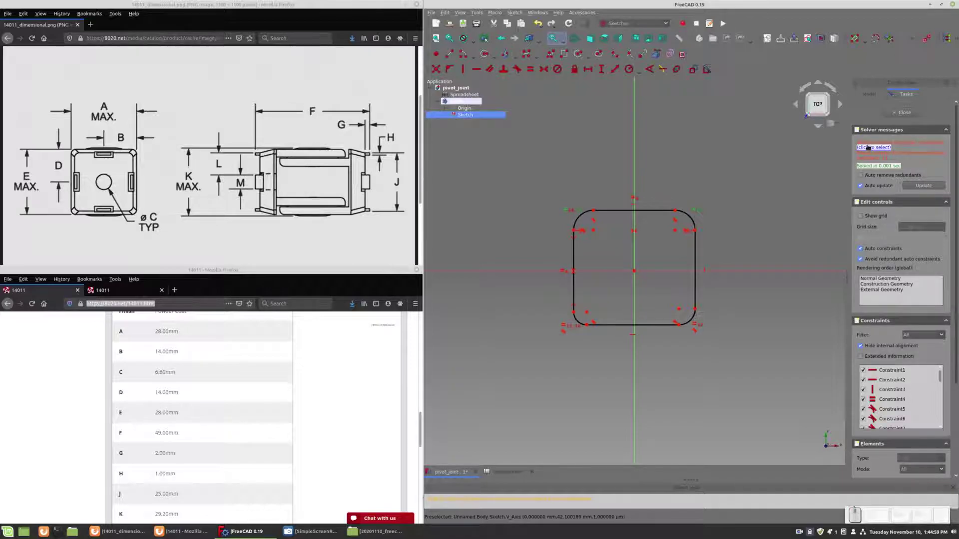
{"action": "key", "text": "Delete"}
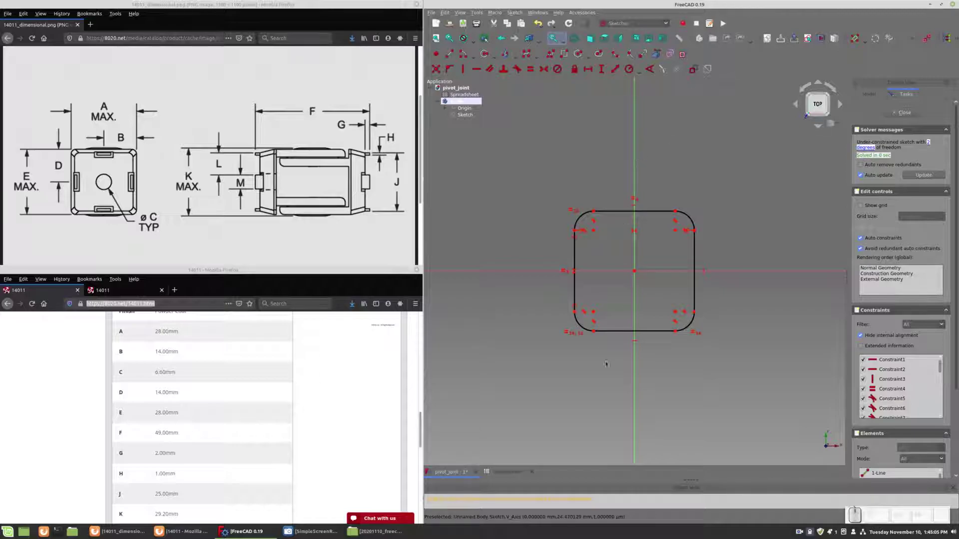
Add a radius constraint to the upper-left corner arc driven by the expression Spreadsheet.BaseFilletRadius
{"action": "left_click", "coordinate": [581, 217]}
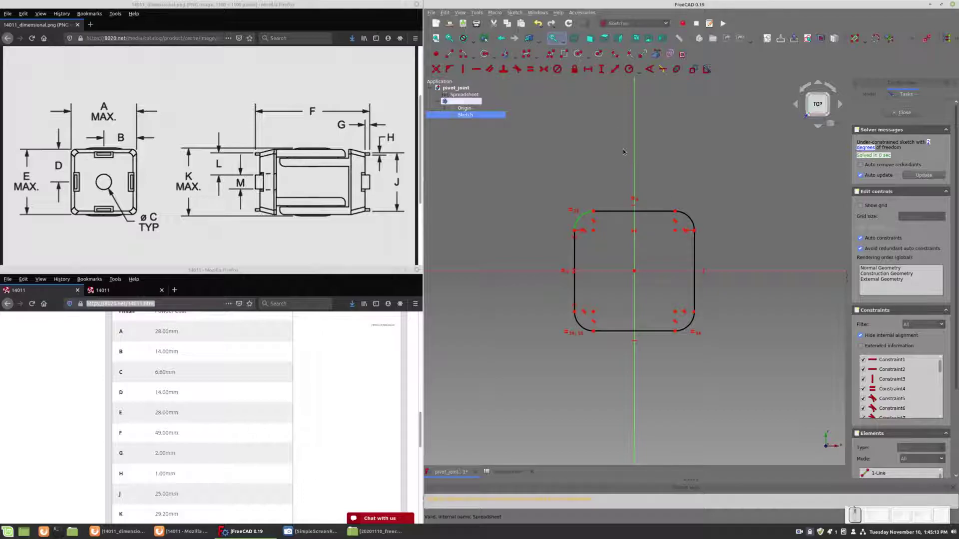
{"action": "left_click", "coordinate": [629, 69]}
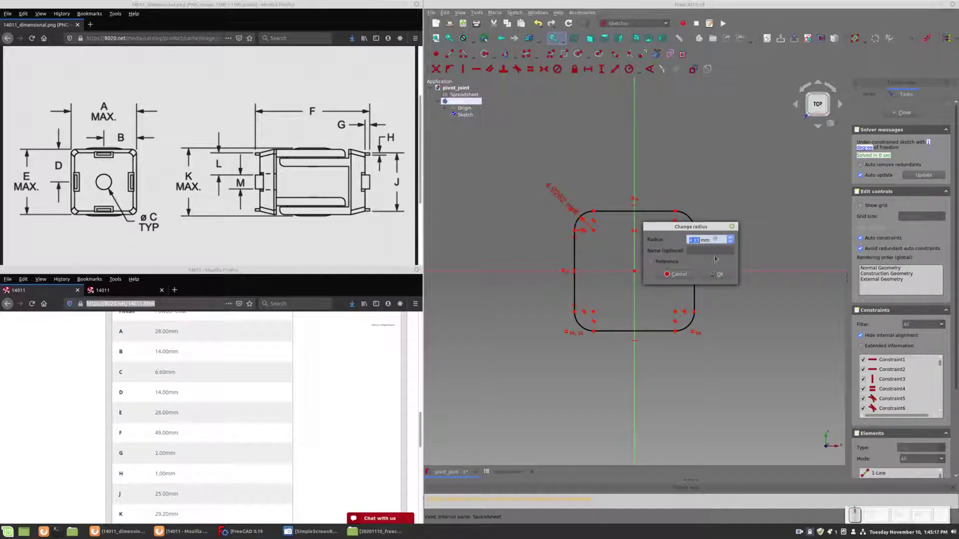
{"action": "left_click", "coordinate": [716, 240]}
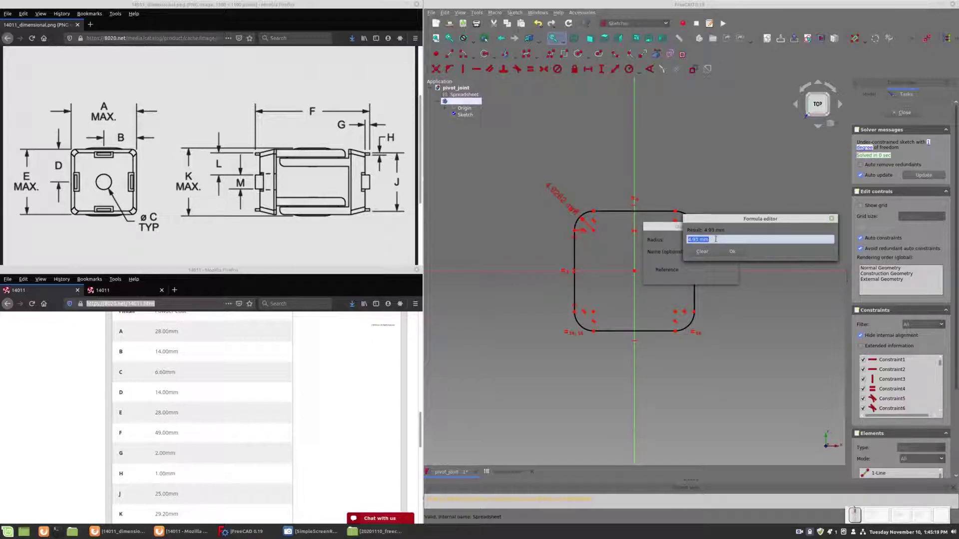
{"action": "type", "text": "Spreadshee"}
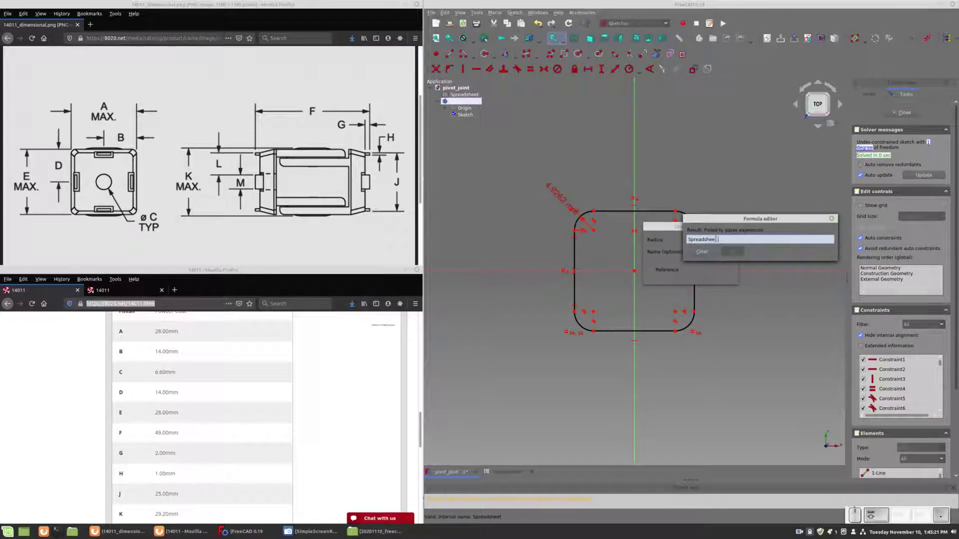
{"action": "type", "text": "t.Bas"}
{"action": "key", "text": "Down"}
{"action": "key", "text": "Down"}
{"action": "key", "text": "Down"}
{"action": "key", "text": "Return"}
{"action": "key", "text": "Return"}
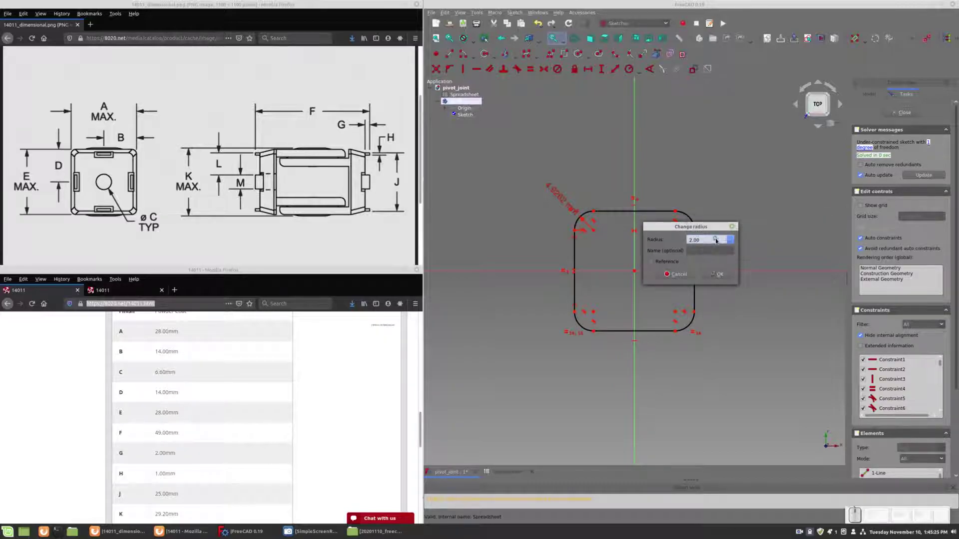
{"action": "key", "text": "Return"}
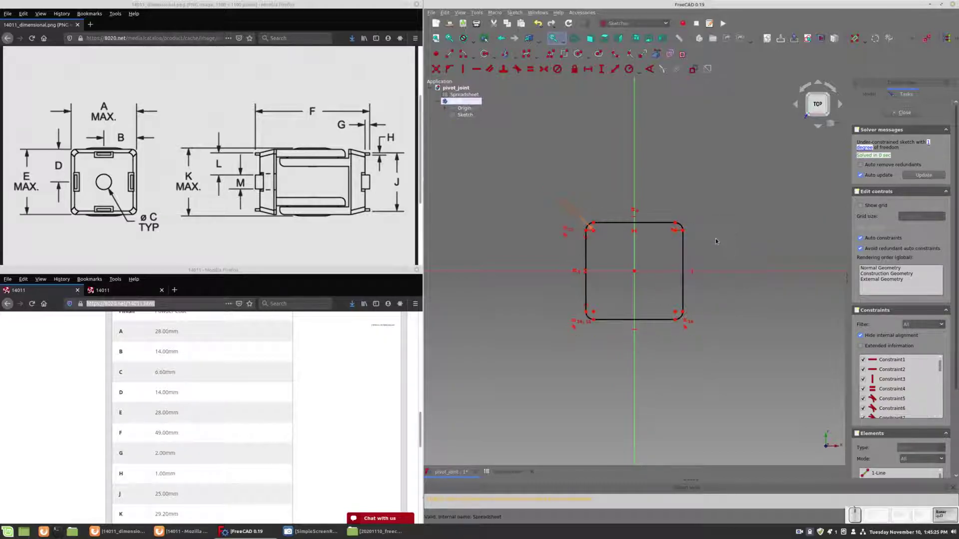
Add a horizontal length constraint to the top edge driven by the expression Spreadsheet.BaseInnerFaceWidth
{"action": "left_click", "coordinate": [618, 225]}
{"action": "left_click", "coordinate": [588, 68]}
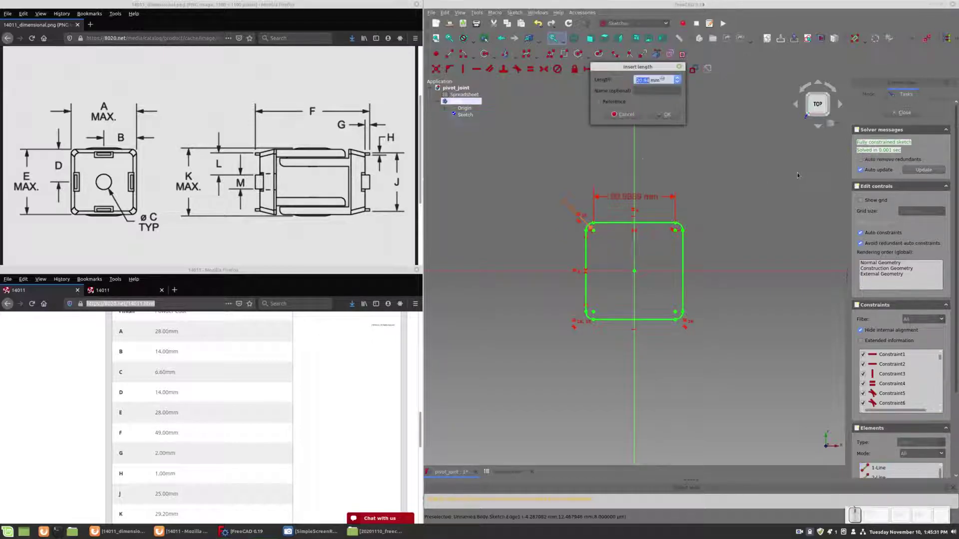
{"action": "left_click", "coordinate": [661, 80]}
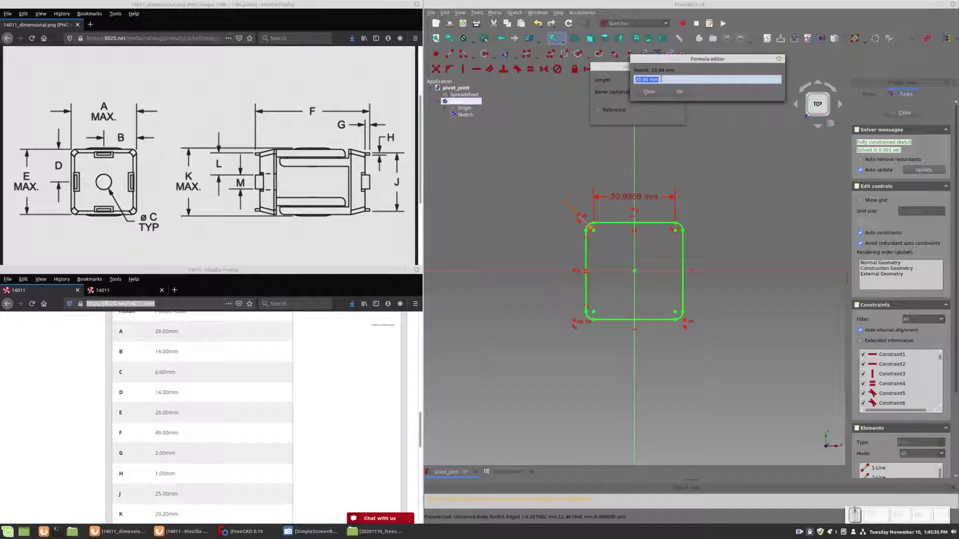
{"action": "type", "text": "Spreadsheet"}
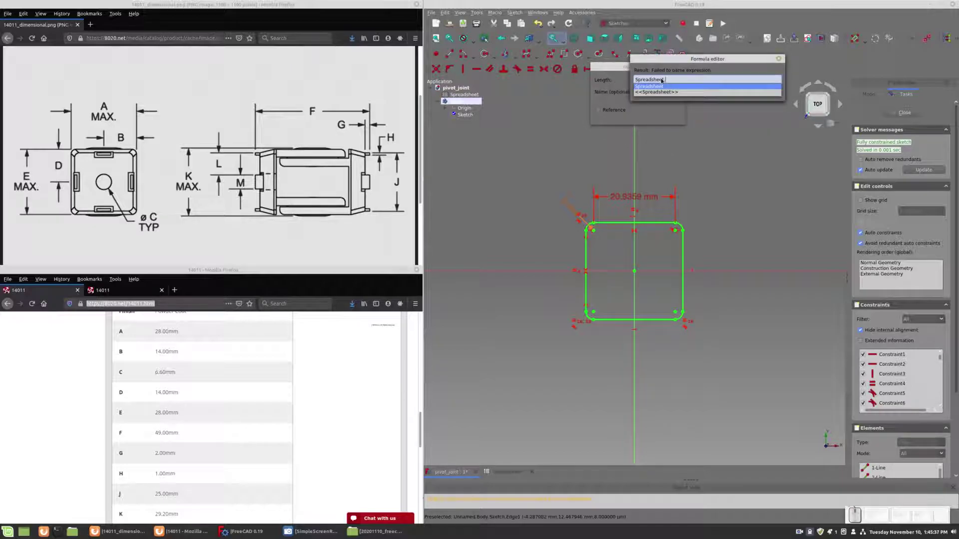
{"action": "type", "text": "."}
{"action": "key", "text": "Down"}
{"action": "key", "text": "Down"}
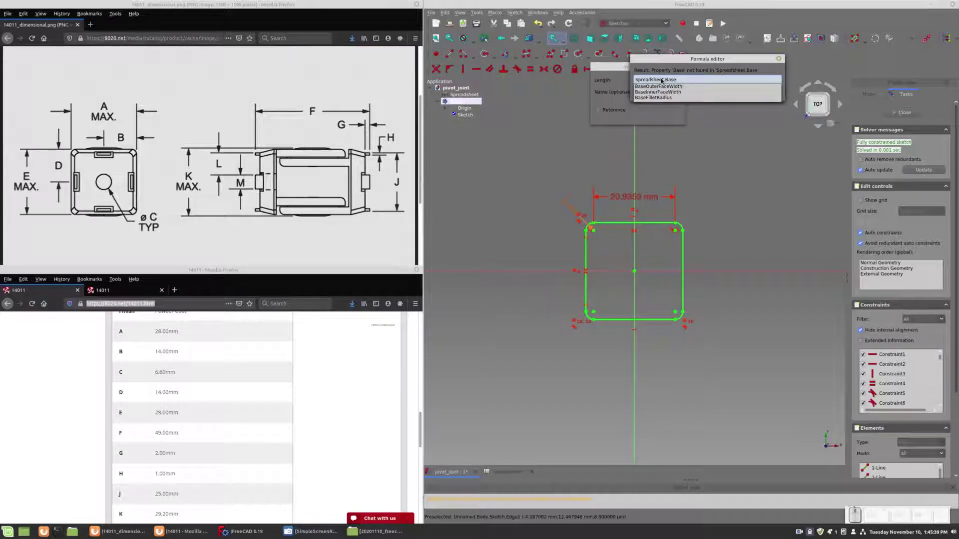
{"action": "key", "text": "Return"}
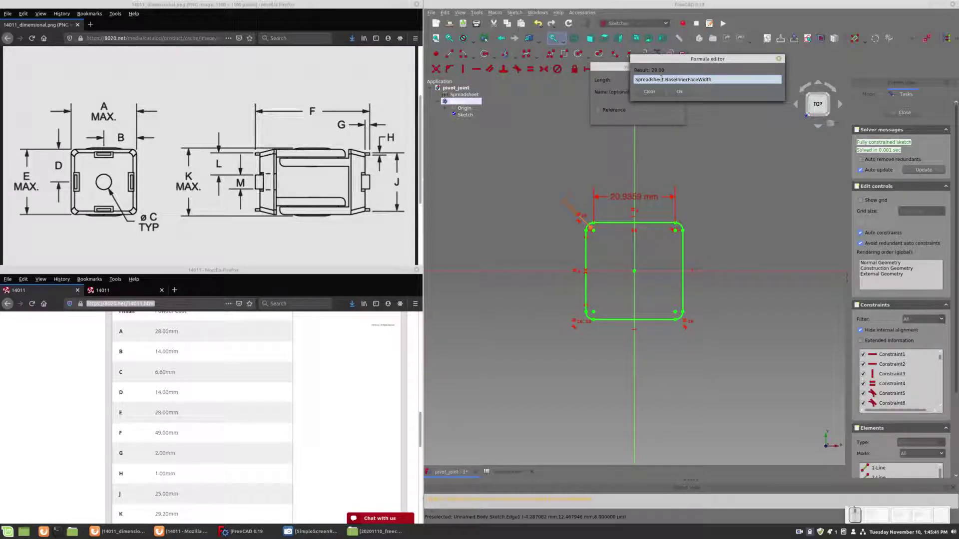
{"action": "key", "text": "Return"}
{"action": "key", "text": "Return"}
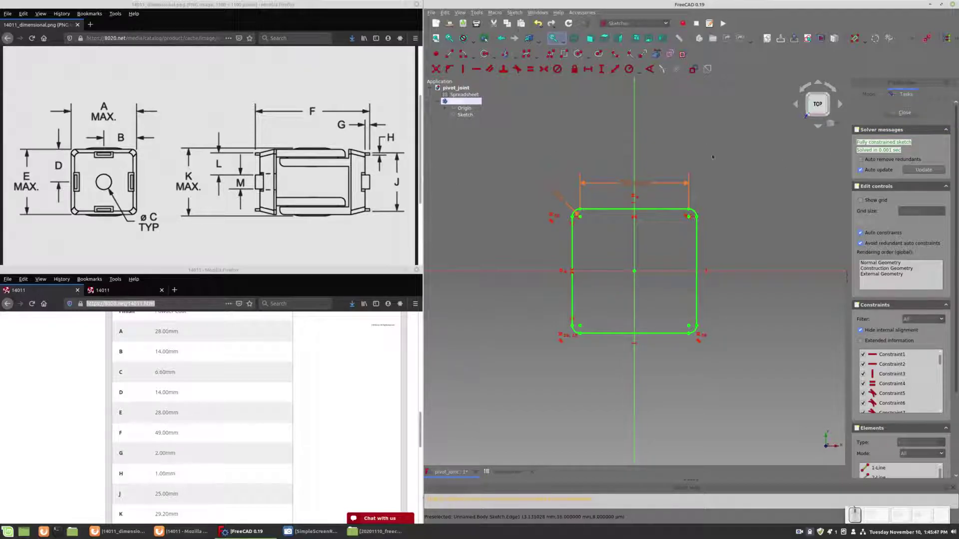
Close the sketch and rename it BaseInnerFace_sketch
{"action": "left_click", "coordinate": [905, 113]}
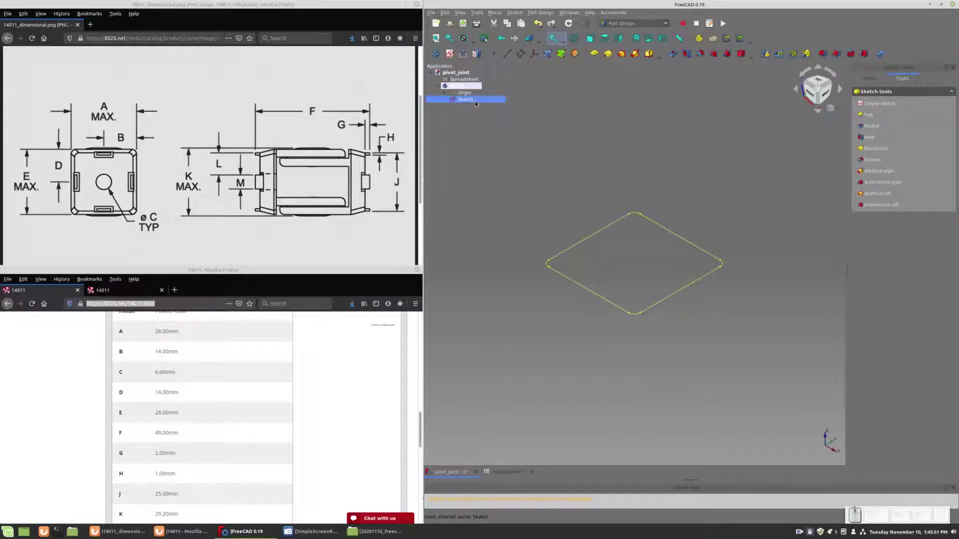
{"action": "key", "text": "F2"}
{"action": "type", "text": "S"}
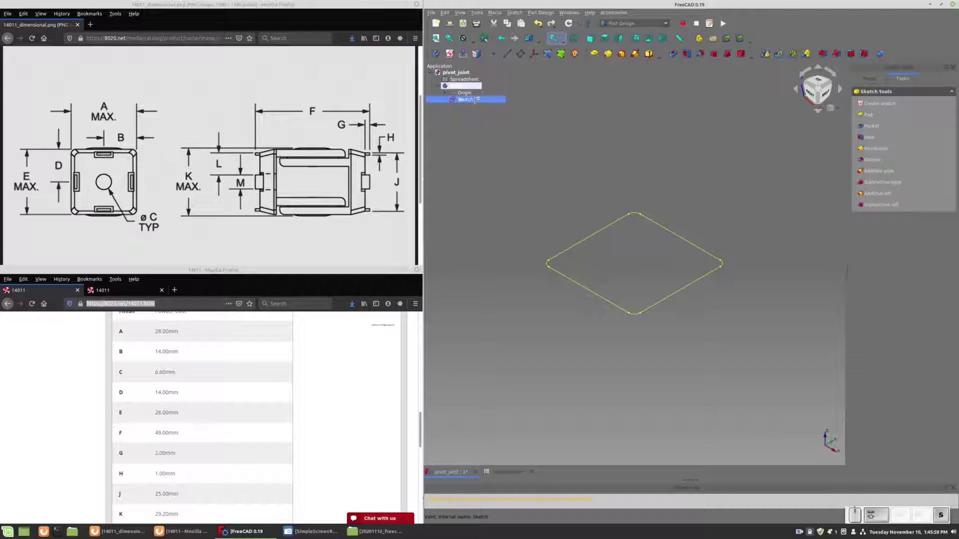
{"action": "type", "text": "f-"}
{"action": "key", "text": "Return"}
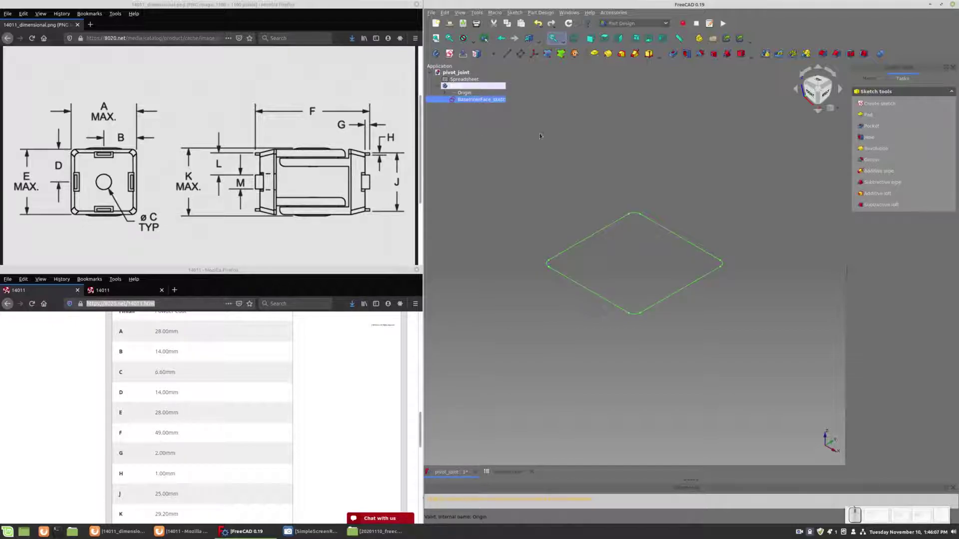
Create a new sketch on the XY plane with nothing else selected
{"action": "left_click", "coordinate": [568, 123]}
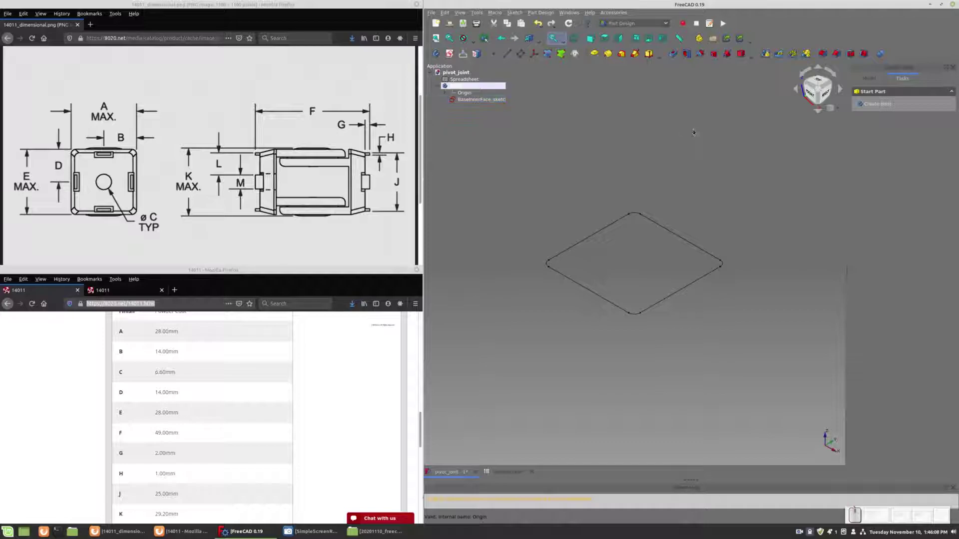
{"action": "left_click", "coordinate": [449, 54]}
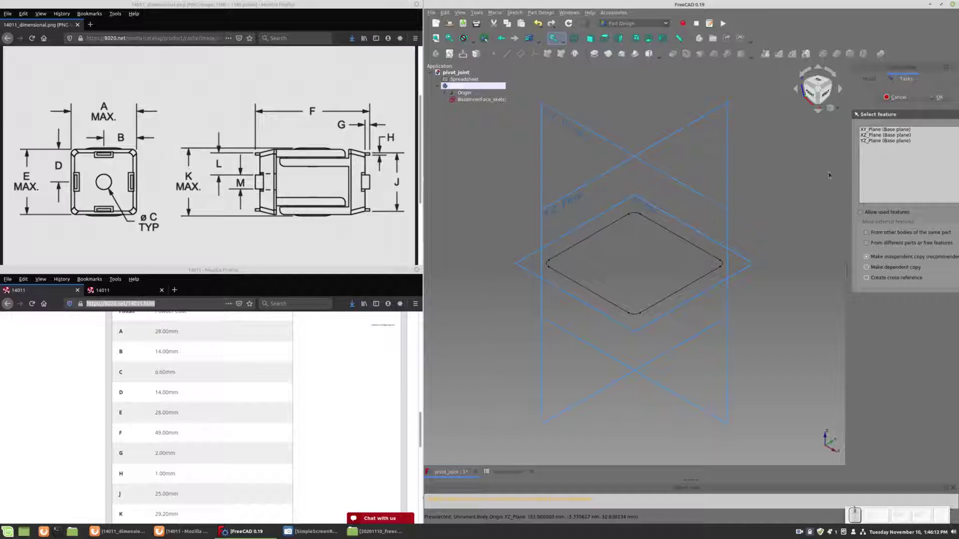
{"action": "left_click", "coordinate": [881, 130]}
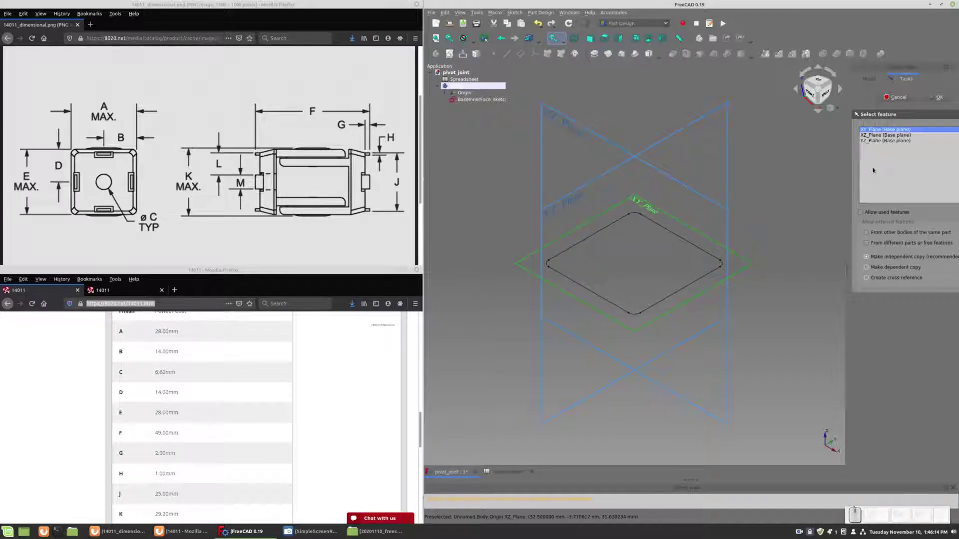
{"action": "left_click", "coordinate": [936, 98]}
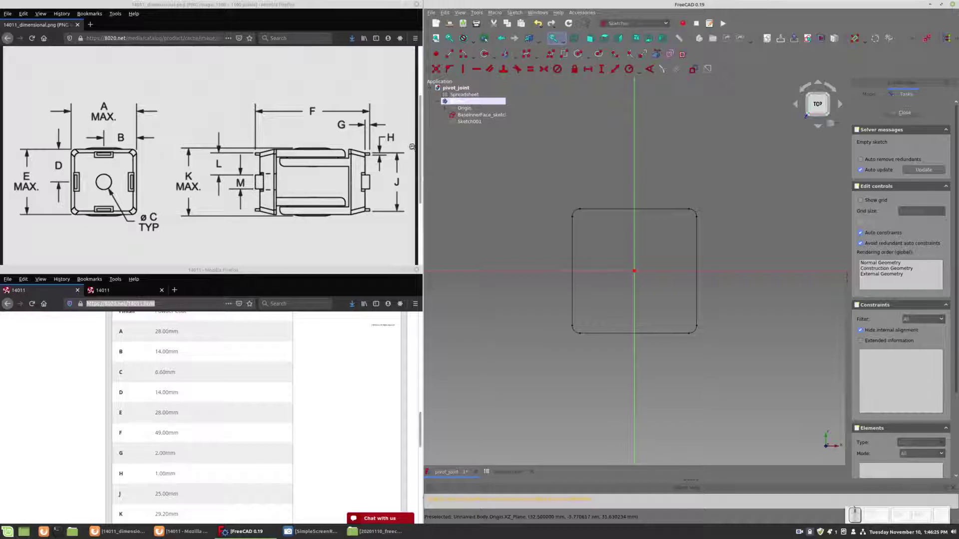
Draw a rectangle around the origin inside the existing inner-face outline
{"action": "left_click", "coordinate": [565, 55]}
{"action": "left_click", "coordinate": [591, 224]}
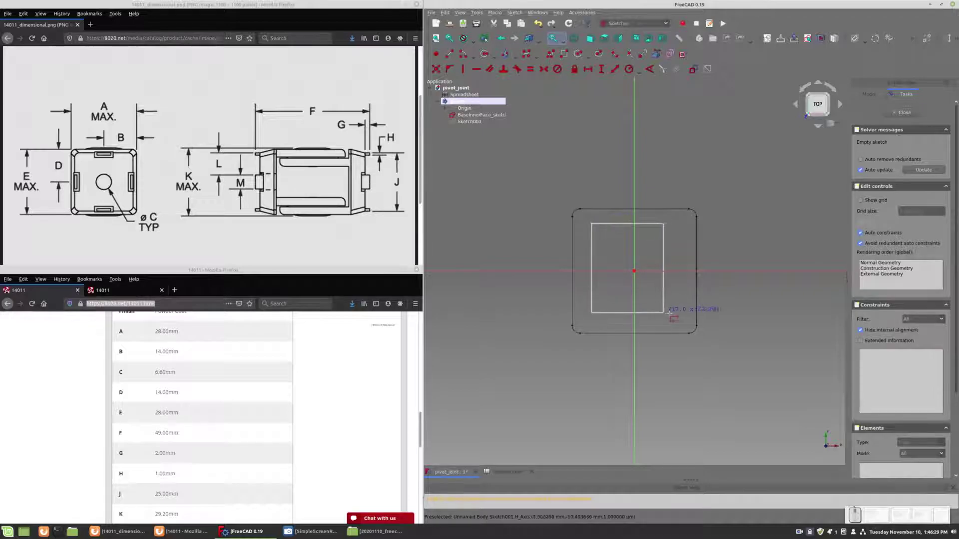
{"action": "left_click", "coordinate": [680, 314]}
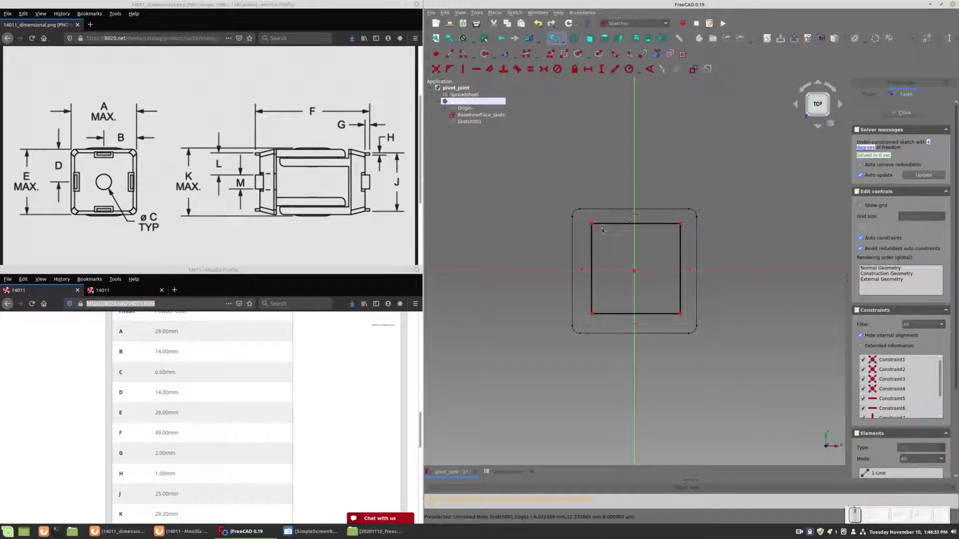
Fillet all four corners of the new rectangle
{"action": "left_click", "coordinate": [614, 59]}
{"action": "left_click", "coordinate": [592, 224]}
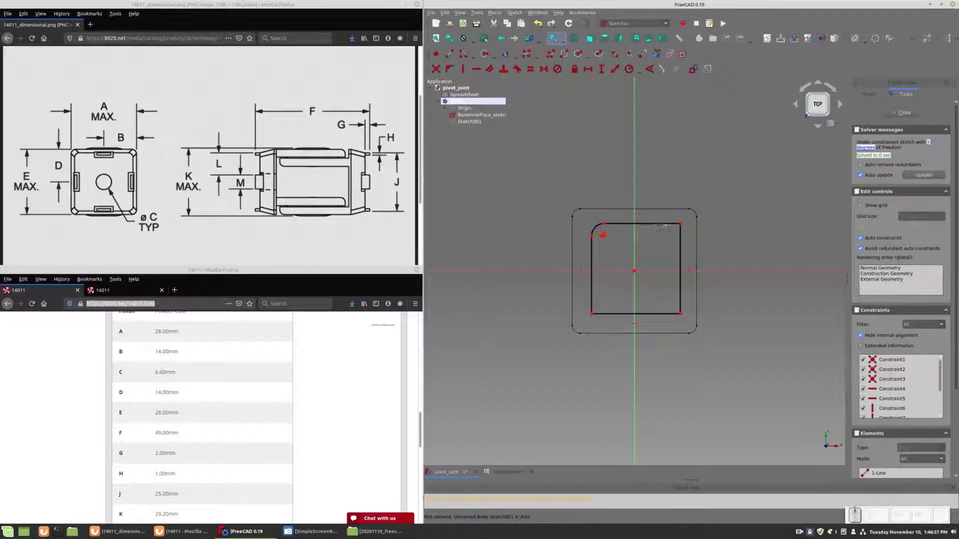
{"action": "left_click", "coordinate": [680, 224]}
{"action": "left_click", "coordinate": [680, 314]}
{"action": "left_click", "coordinate": [591, 313]}
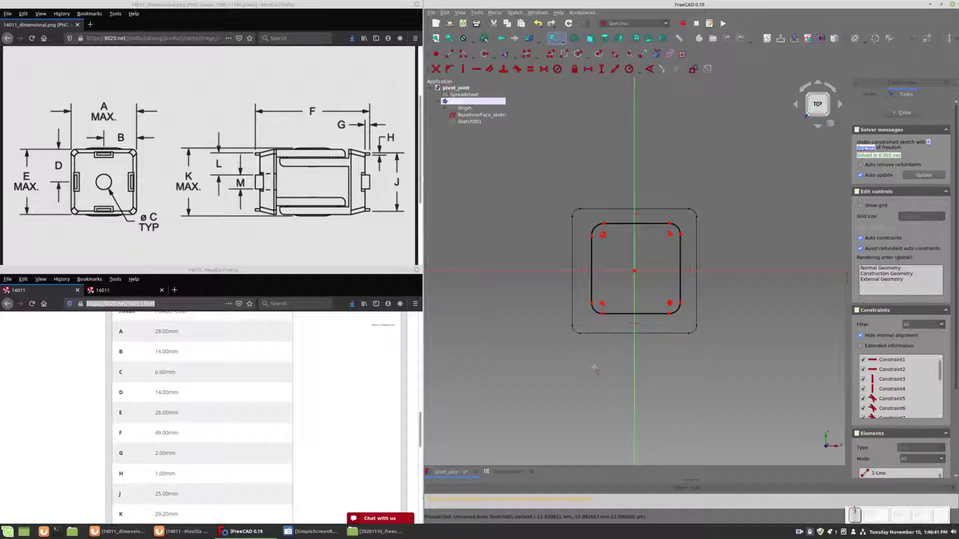
Center the rounded rectangle with corner-point symmetry about the vertical and horizontal axes, and delete the constraint flagged as redundant
{"action": "left_click", "coordinate": [592, 234]}
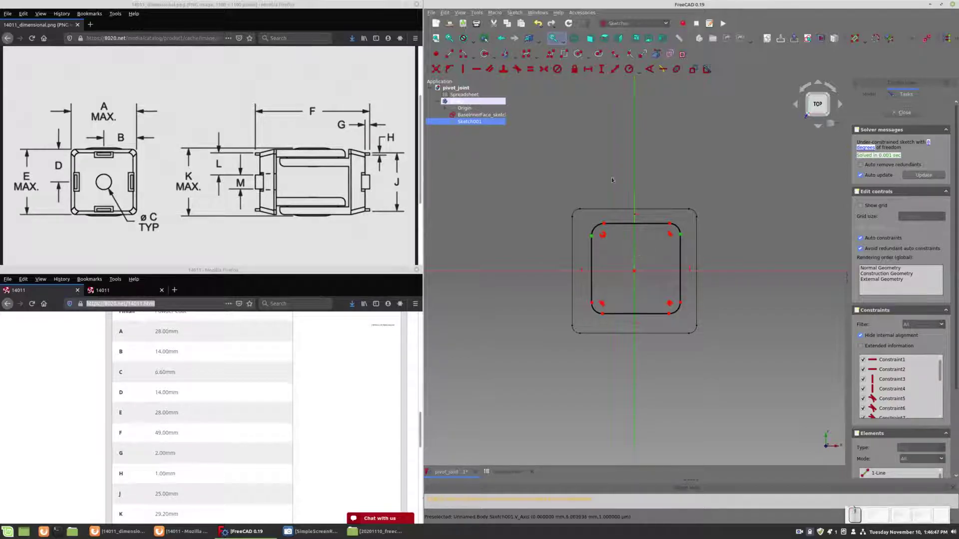
{"action": "left_click", "coordinate": [543, 69]}
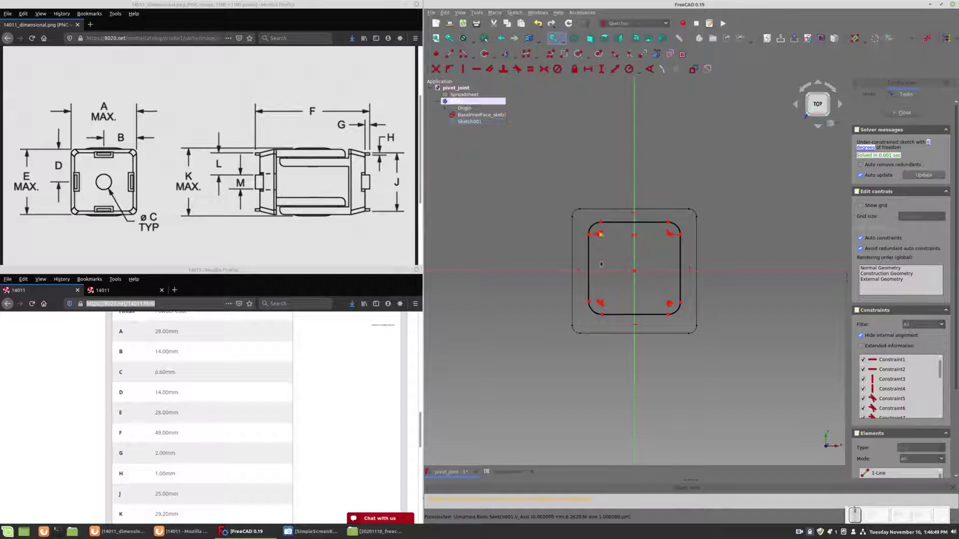
{"action": "left_click", "coordinate": [588, 235]}
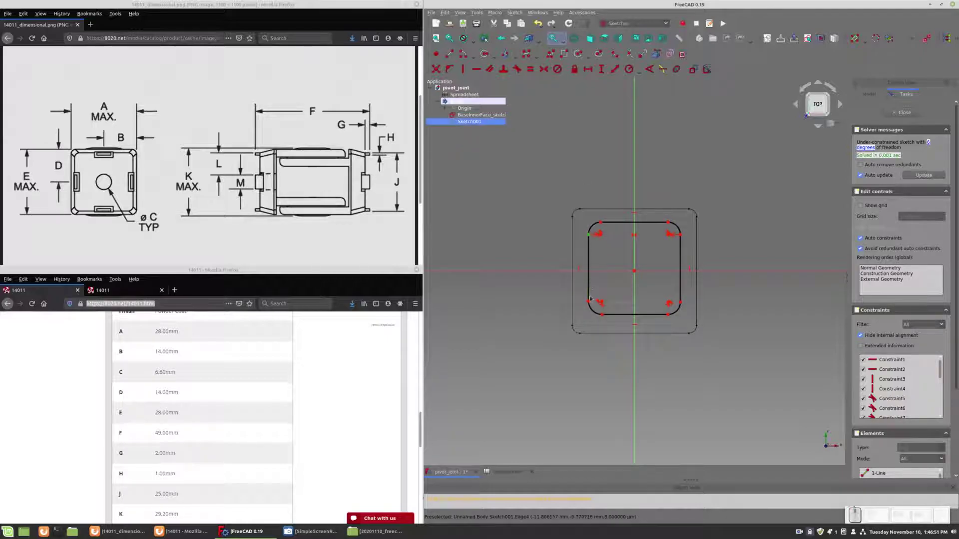
{"action": "left_click", "coordinate": [588, 302]}
{"action": "left_click", "coordinate": [606, 272]}
{"action": "left_click", "coordinate": [544, 69]}
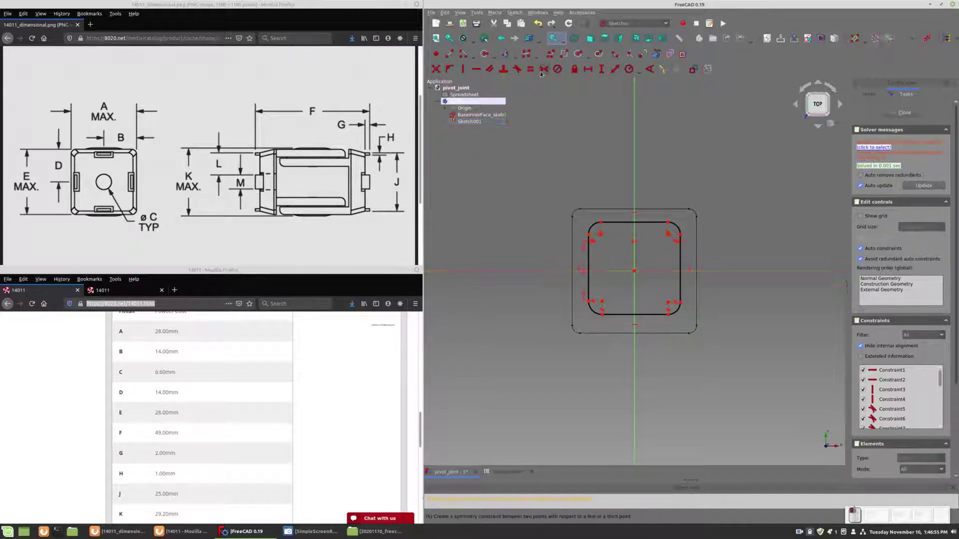
{"action": "left_click", "coordinate": [873, 147]}
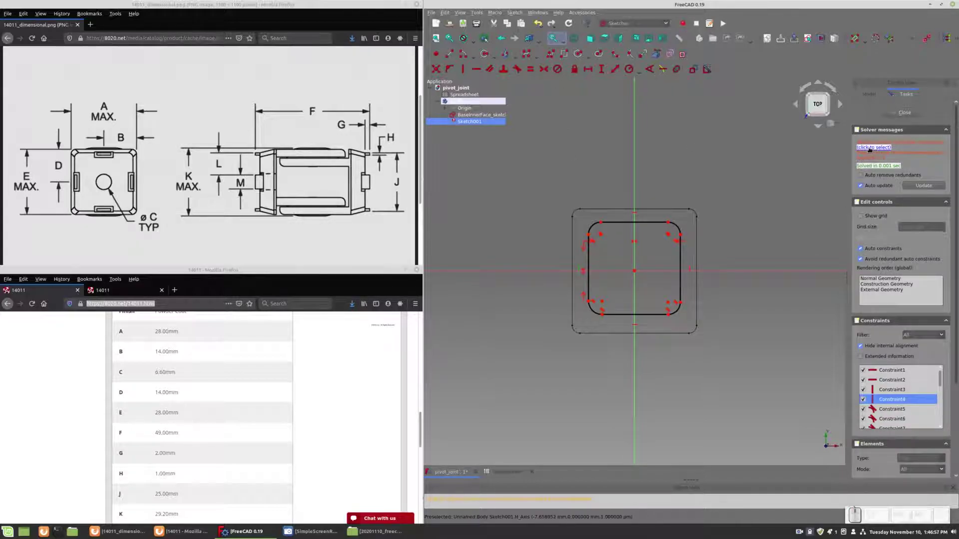
{"action": "key", "text": "Delete"}
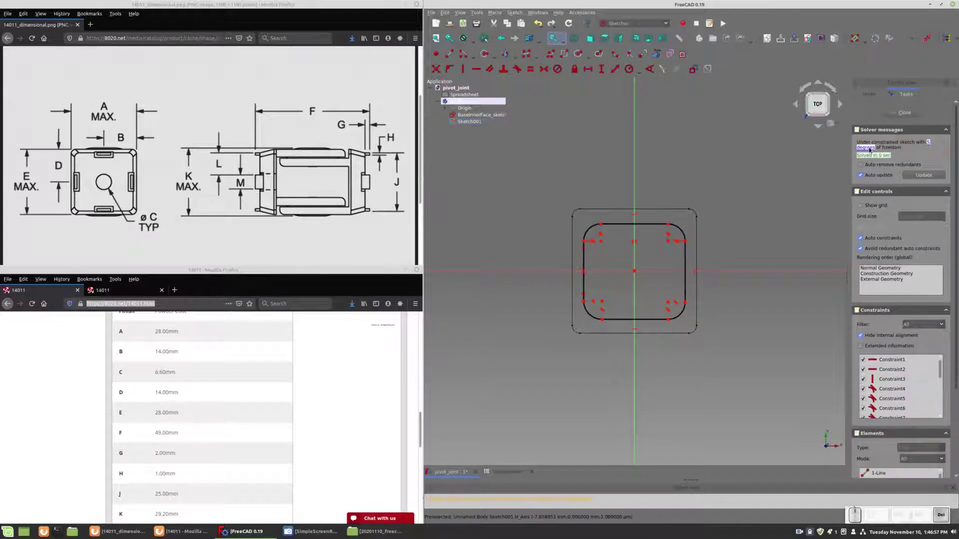
Make the four corner arcs of the new profile equal in radius and delete the constraints flagged as redundant
{"action": "left_click", "coordinate": [588, 229]}
{"action": "left_click", "coordinate": [680, 229]}
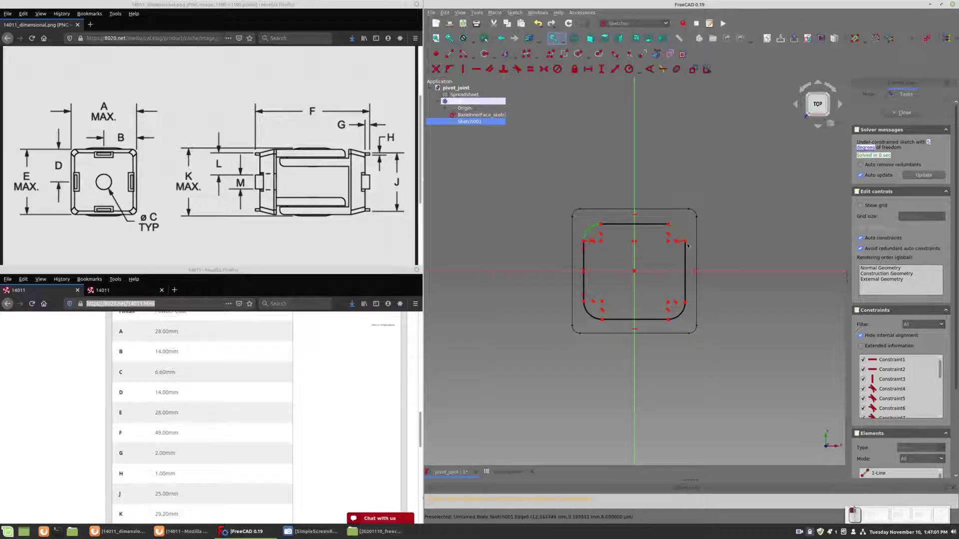
{"action": "left_click", "coordinate": [683, 308]}
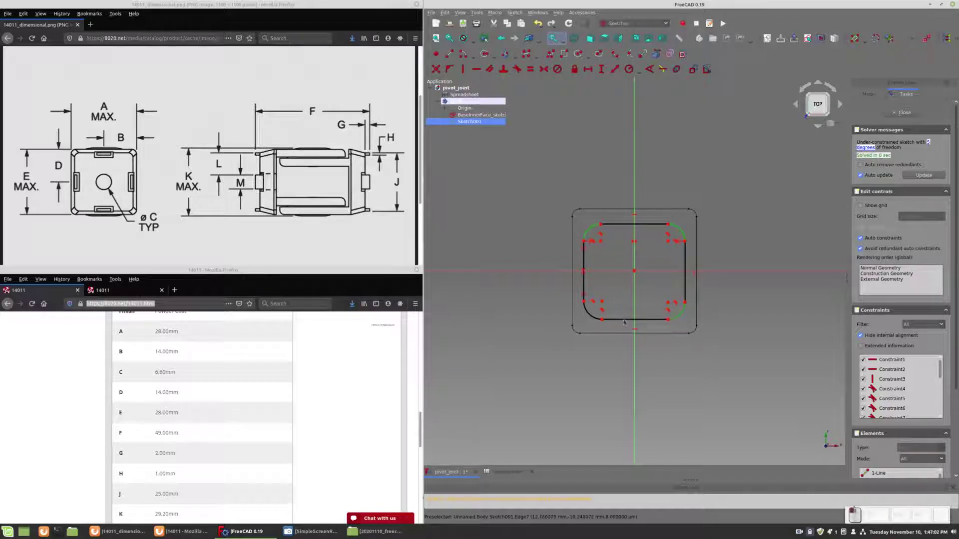
{"action": "left_click", "coordinate": [591, 318]}
{"action": "left_click", "coordinate": [557, 70]}
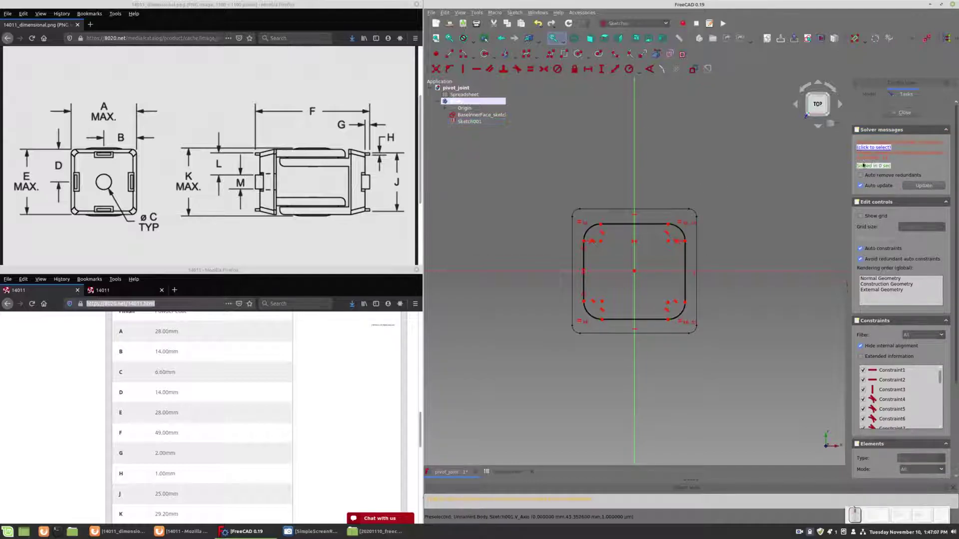
{"action": "left_click", "coordinate": [872, 148]}
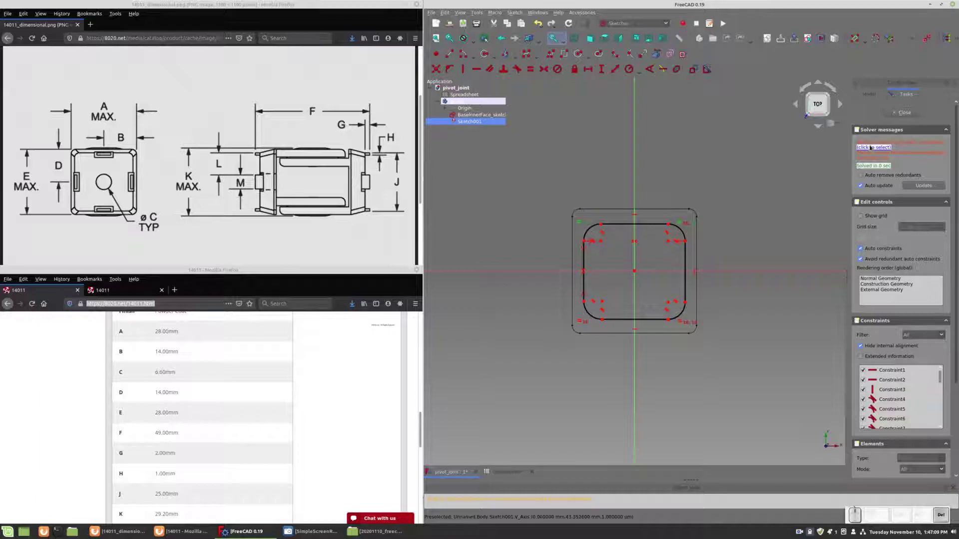
{"action": "key", "text": "Delete"}
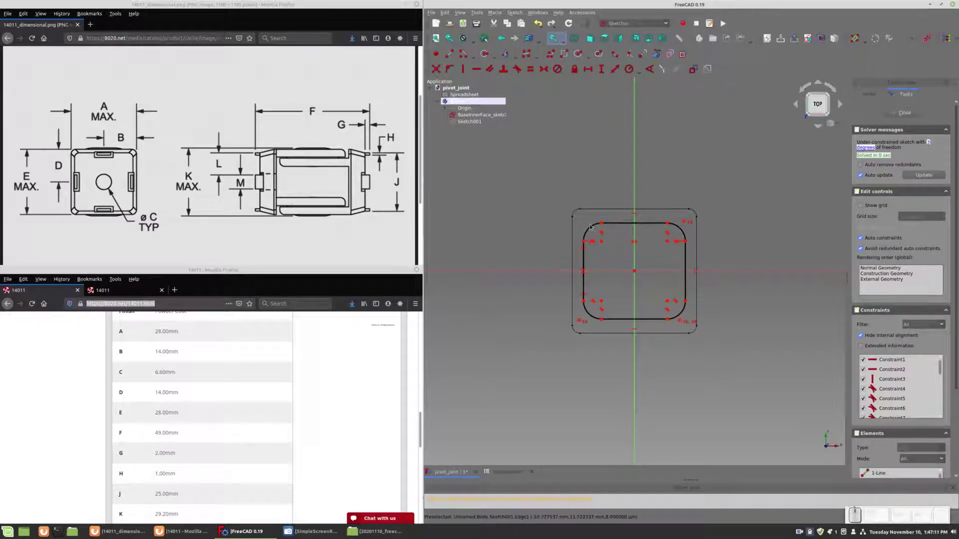
Constrain the radius of the new profile's upper-left arc with an expression referencing the spreadsheet's base fillet radius
{"action": "left_click", "coordinate": [593, 229]}
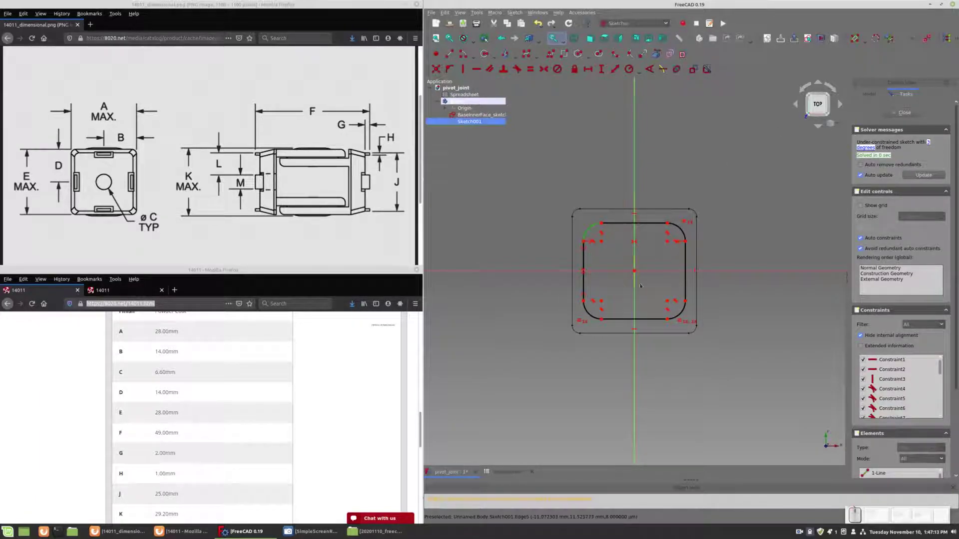
{"action": "left_click", "coordinate": [629, 69]}
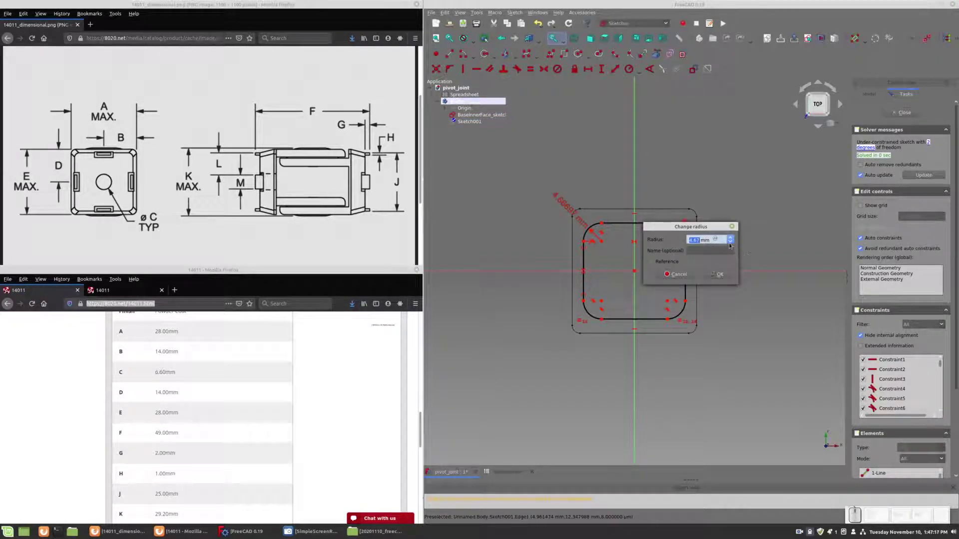
{"action": "type", "text": "=Spread"}
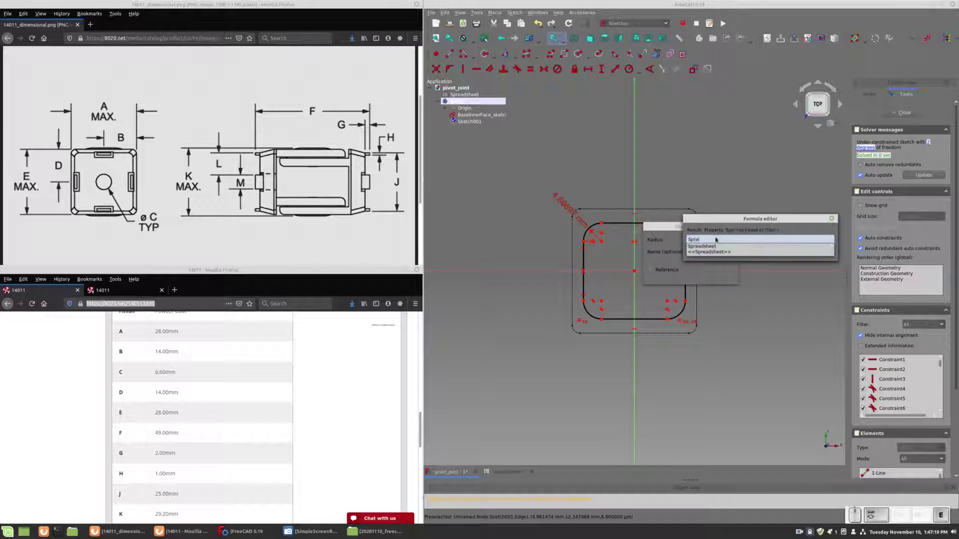
{"action": "type", "text": "sheet.Base"}
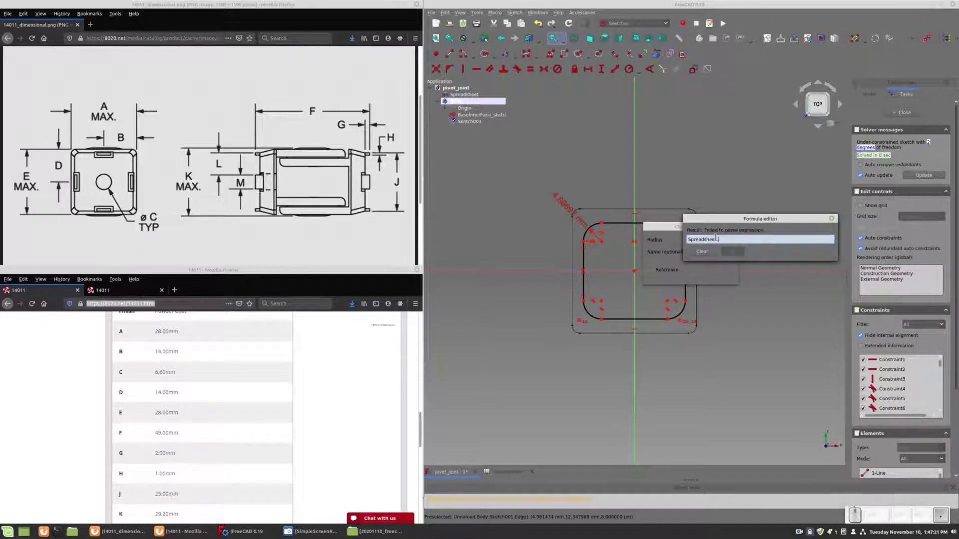
{"action": "key", "text": "Down"}
{"action": "key", "text": "Down"}
{"action": "key", "text": "Down"}
{"action": "key", "text": "Return"}
{"action": "key", "text": "Return"}
{"action": "key", "text": "Return"}
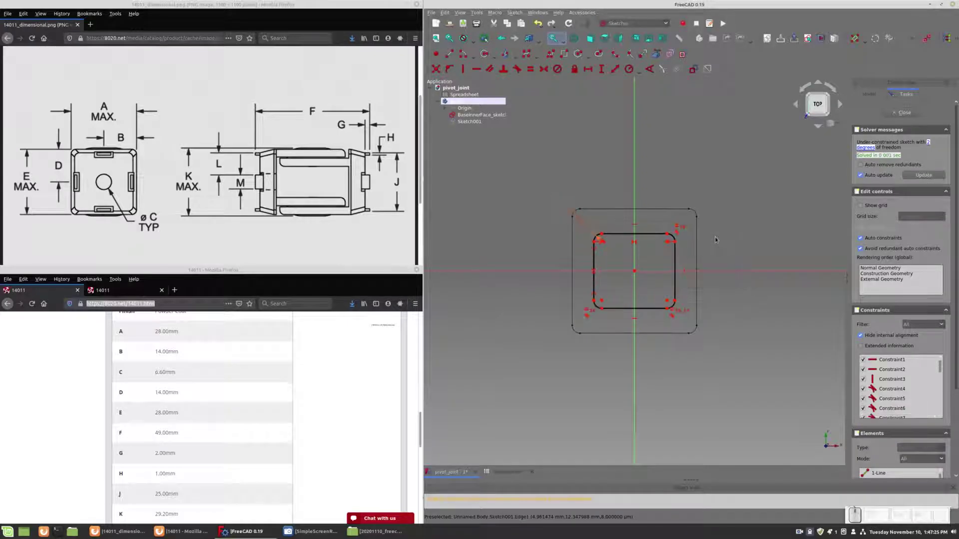
Add a horizontal length constraint to the new profile's top edge, driven by a base dimension from the spreadsheet
{"action": "left_click", "coordinate": [618, 235]}
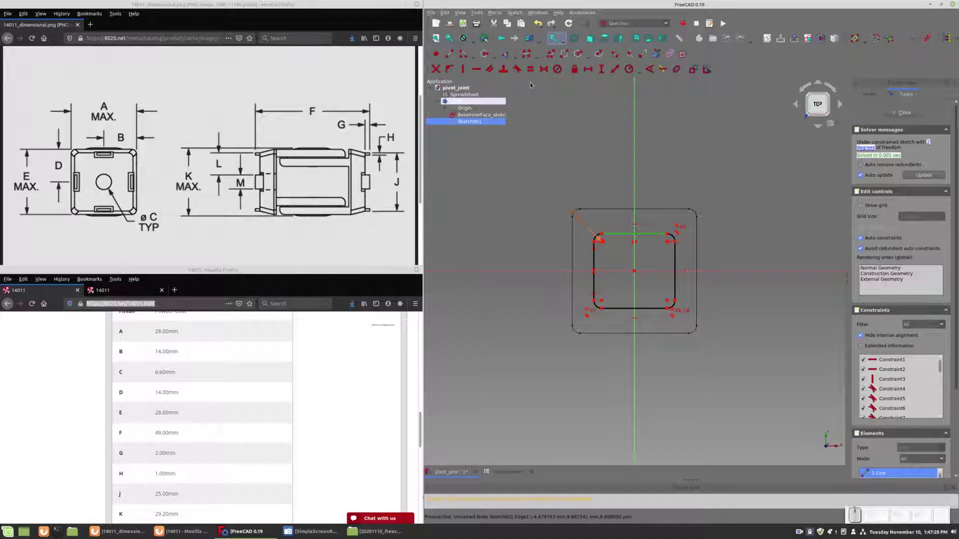
{"action": "left_click", "coordinate": [588, 70]}
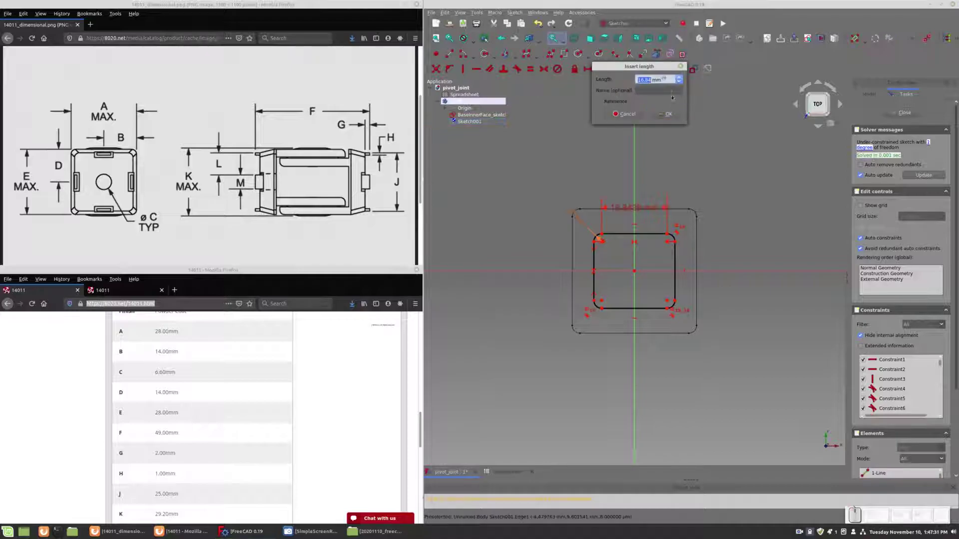
{"action": "left_click", "coordinate": [665, 79]}
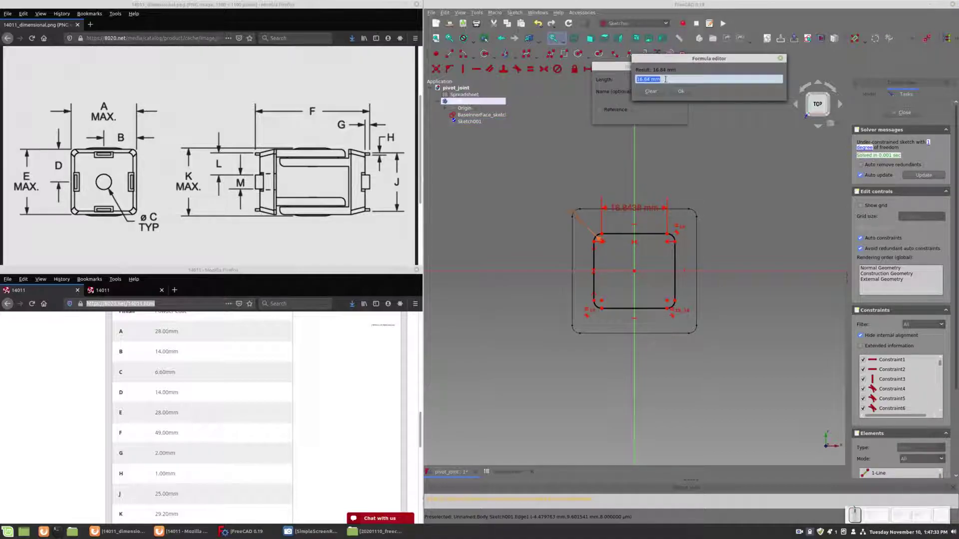
{"action": "key", "text": "shift"}
{"action": "type", "text": "Spread"}
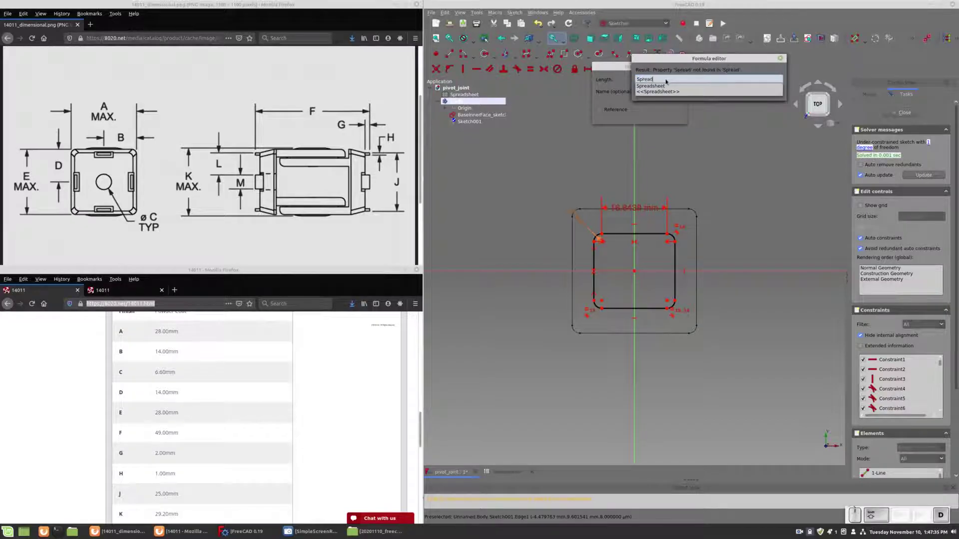
{"action": "type", "text": "sheet.Ba"}
{"action": "key", "text": "Down"}
{"action": "key", "text": "Return"}
{"action": "key", "text": "Return"}
{"action": "key", "text": "Return"}
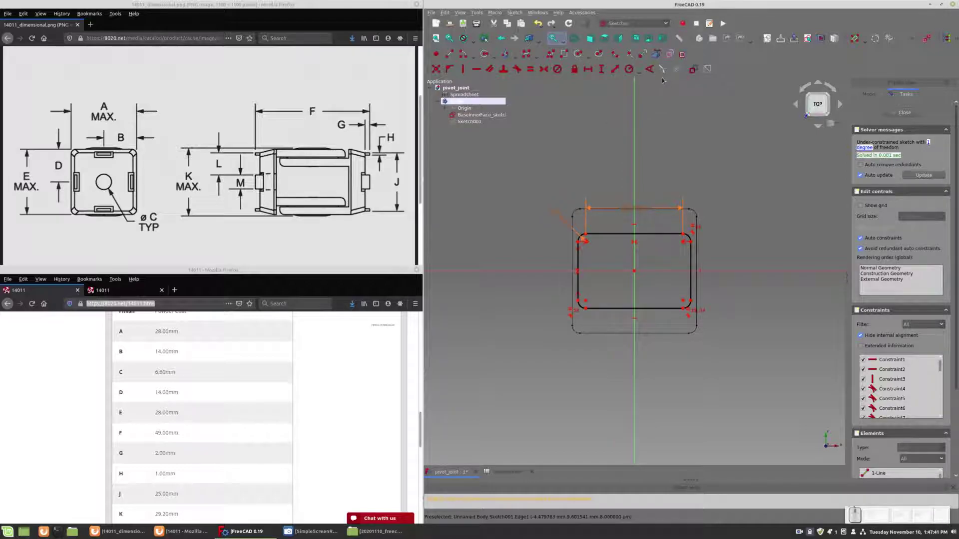
Make the new profile's top and left edges equal in length
{"action": "left_click", "coordinate": [602, 235]}
{"action": "left_click", "coordinate": [578, 259]}
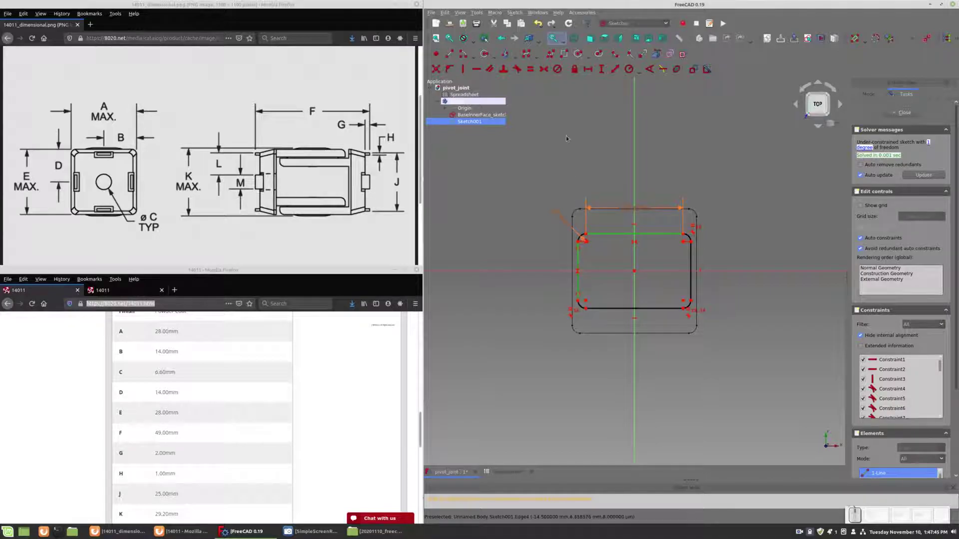
{"action": "left_click", "coordinate": [531, 70]}
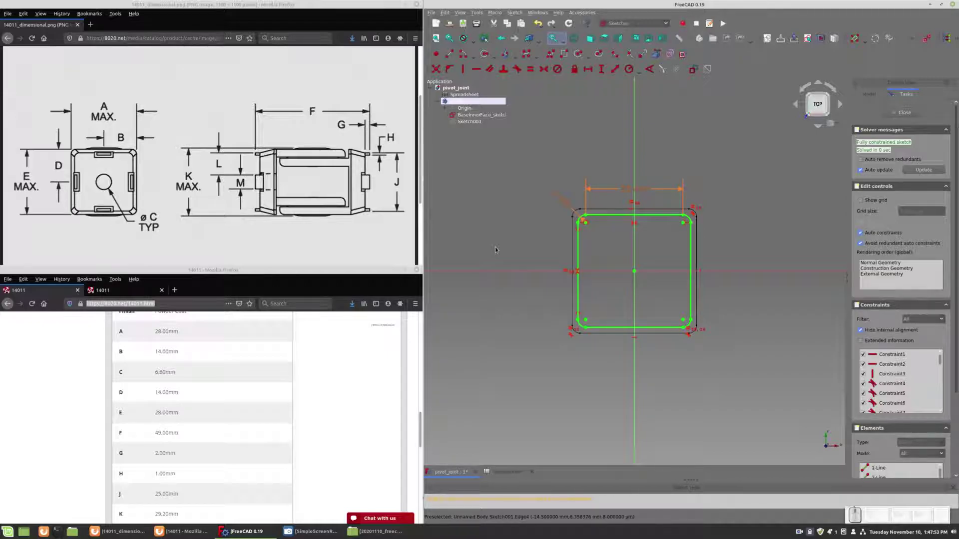
Delete the horizontal length constraint from the new profile's top edge
{"action": "left_click", "coordinate": [629, 190]}
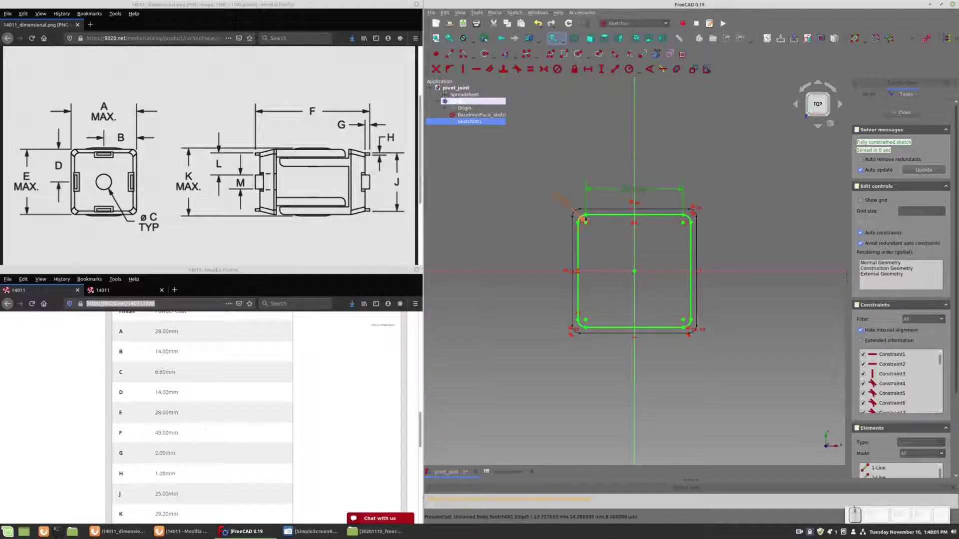
{"action": "left_click", "coordinate": [626, 189]}
{"action": "key", "text": "Delete"}
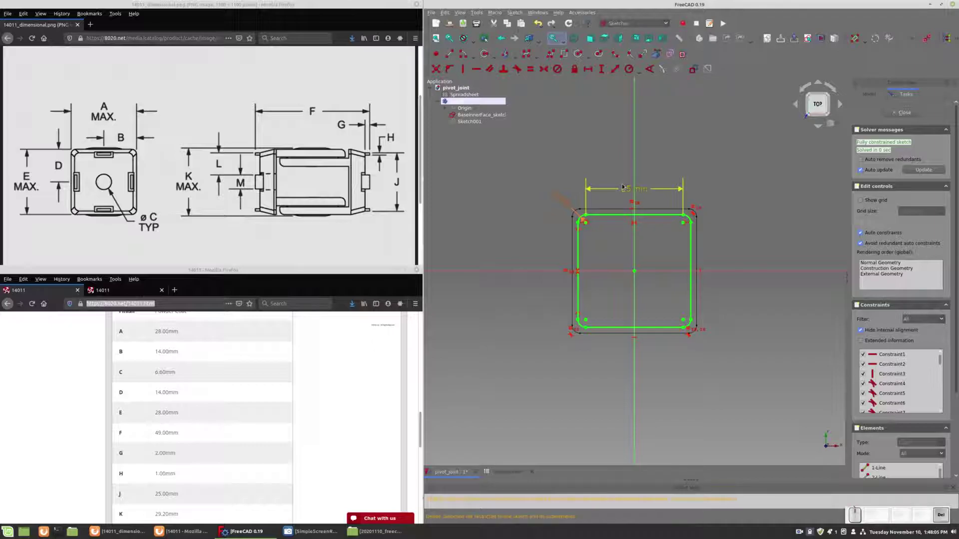
{"action": "key", "text": "Delete"}
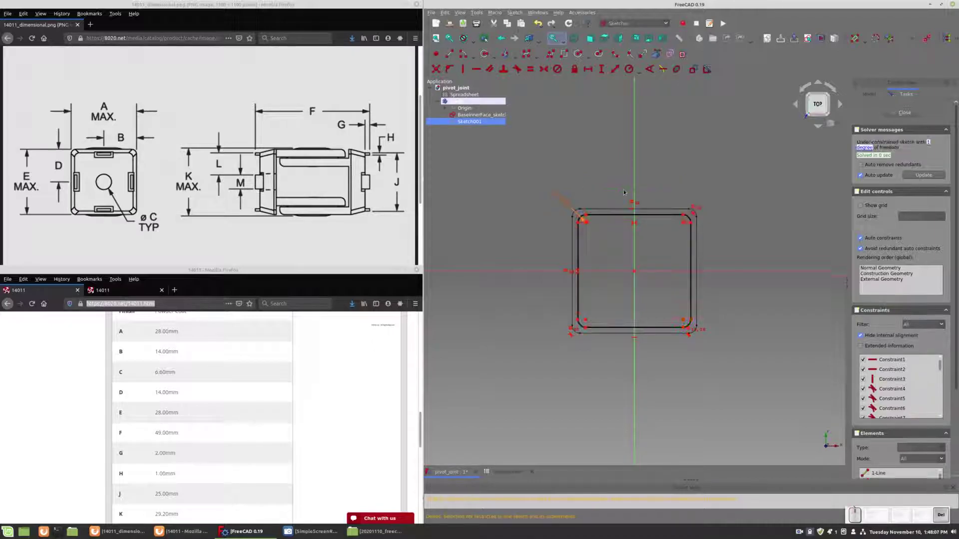
Constrain the new profile's overall horizontal width between its upper corner points to Spreadsheet.BaseOuterFaceWidth and close the sketch
{"action": "left_click", "coordinate": [579, 222]}
{"action": "left_click", "coordinate": [689, 223]}
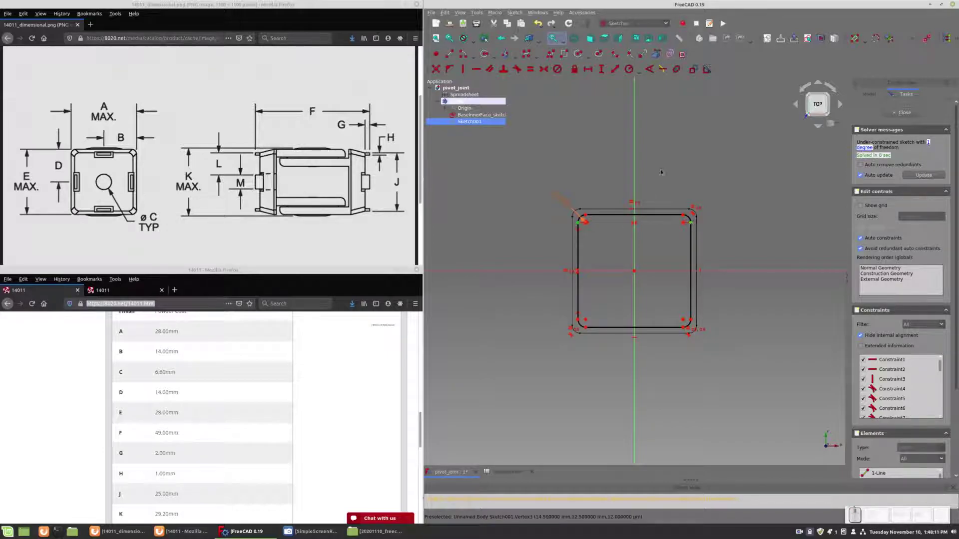
{"action": "left_click", "coordinate": [588, 69]}
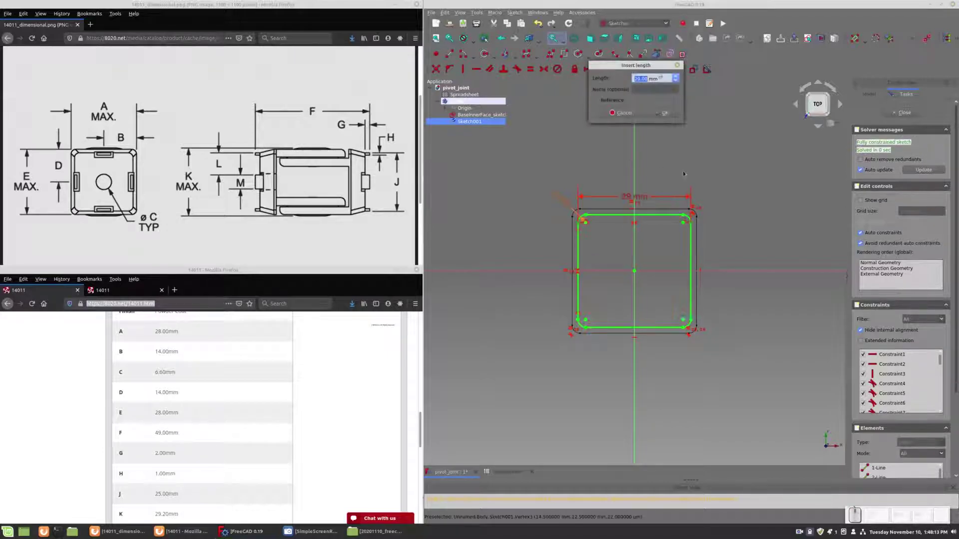
{"action": "left_click", "coordinate": [661, 78]}
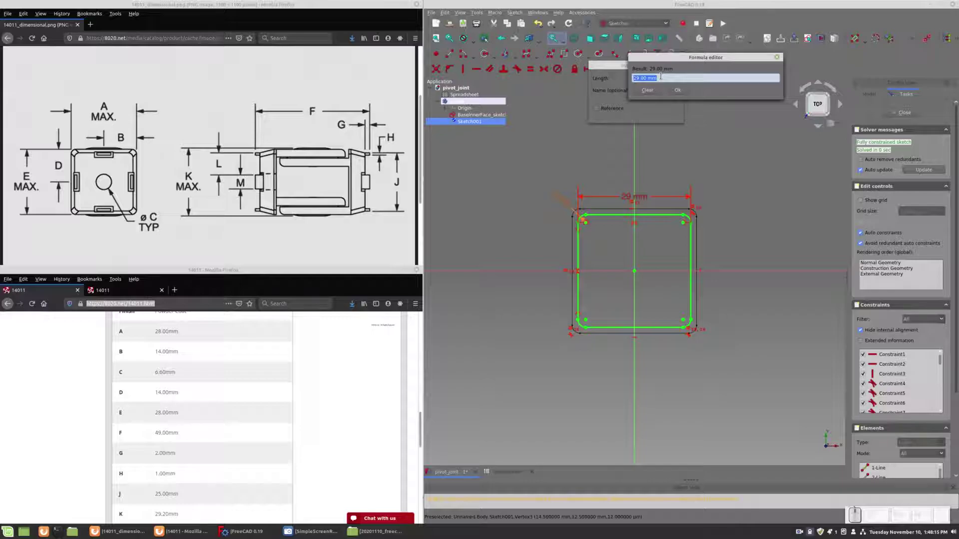
{"action": "type", "text": "Spread"}
{"action": "key", "text": "Down"}
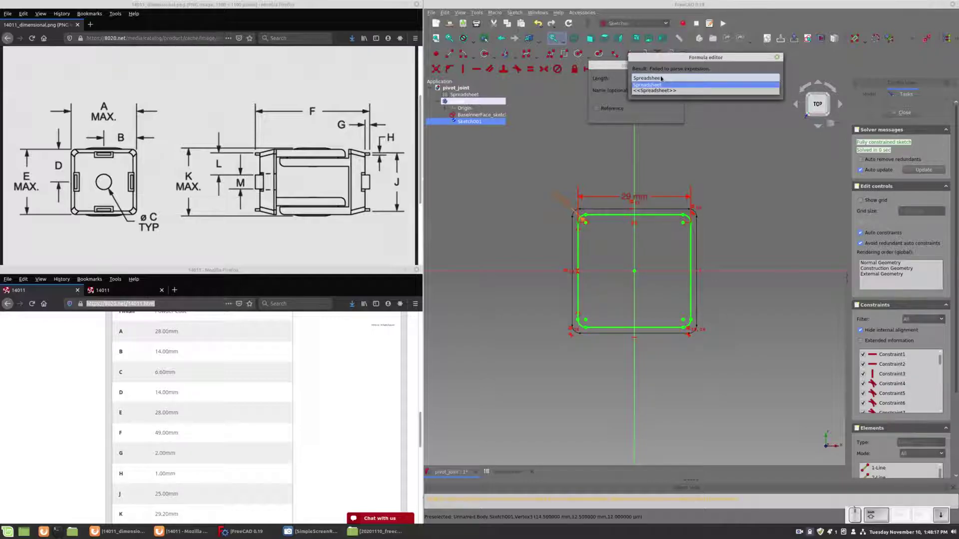
{"action": "type", "text": ".Base"}
{"action": "key", "text": "Down"}
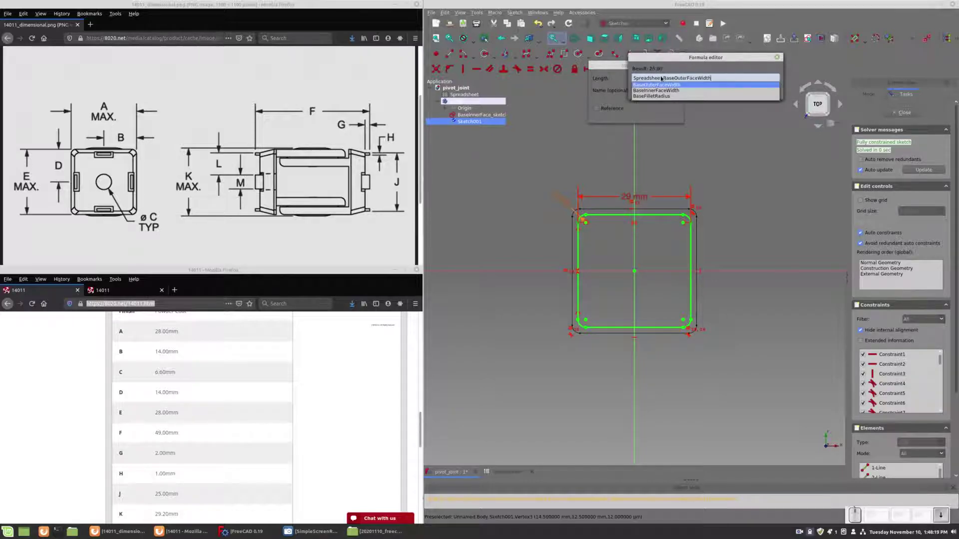
{"action": "key", "text": "Return"}
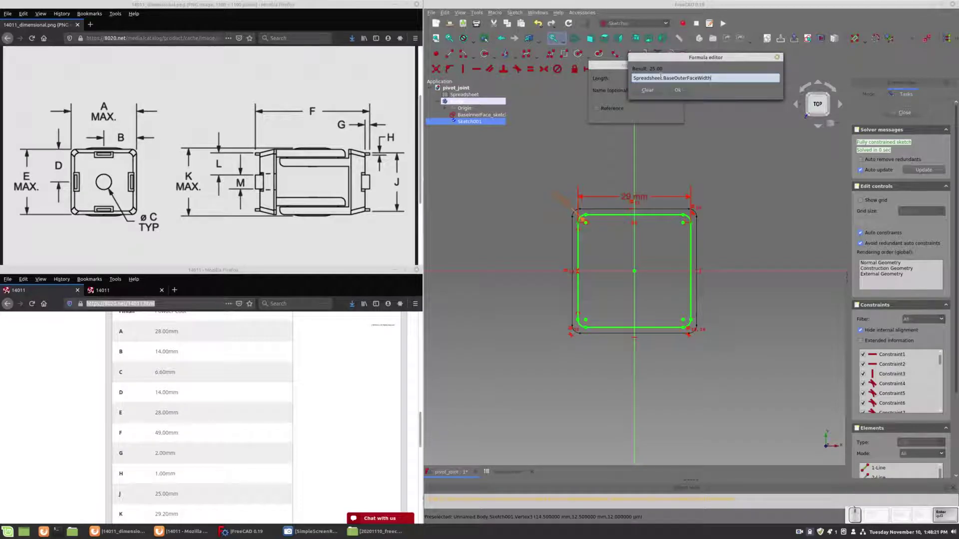
{"action": "key", "text": "Return"}
{"action": "key", "text": "Return"}
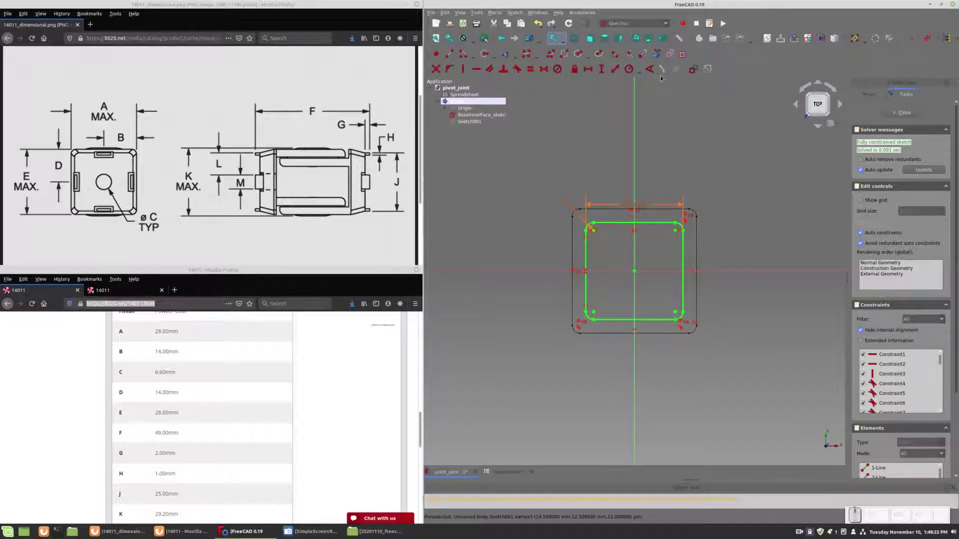
{"action": "left_click", "coordinate": [904, 113]}
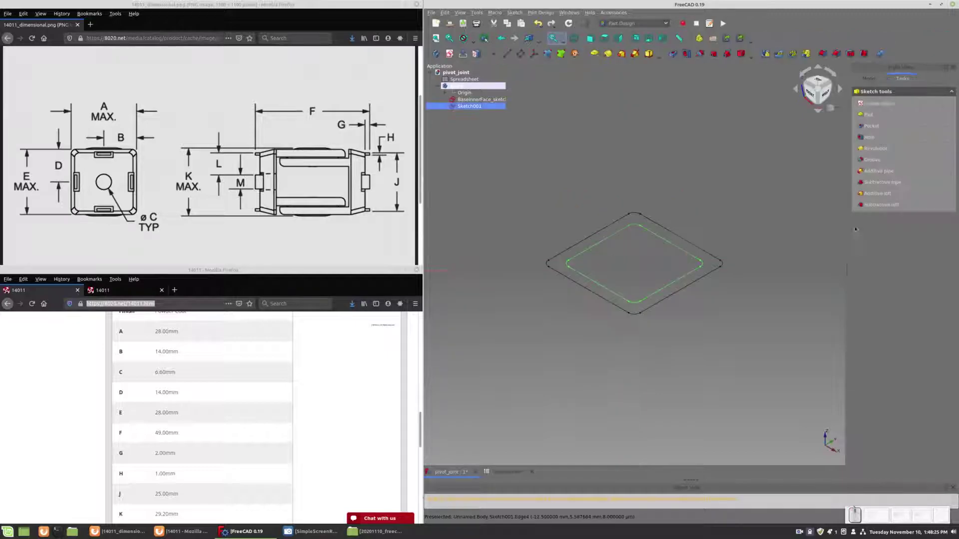
Open the inner face sketch for editing and delete the horizontal length constraint above its top edge
{"action": "double_click", "coordinate": [482, 100]}
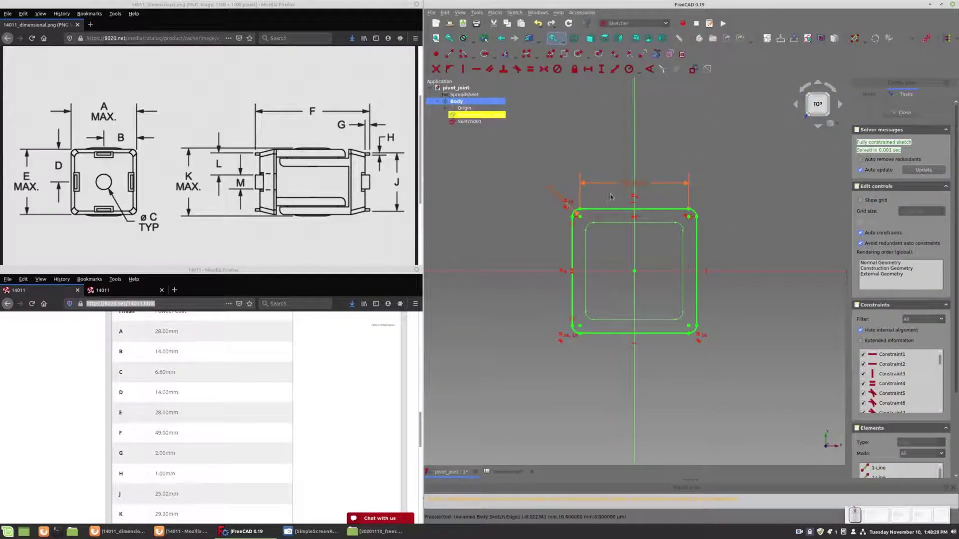
{"action": "left_click", "coordinate": [619, 187]}
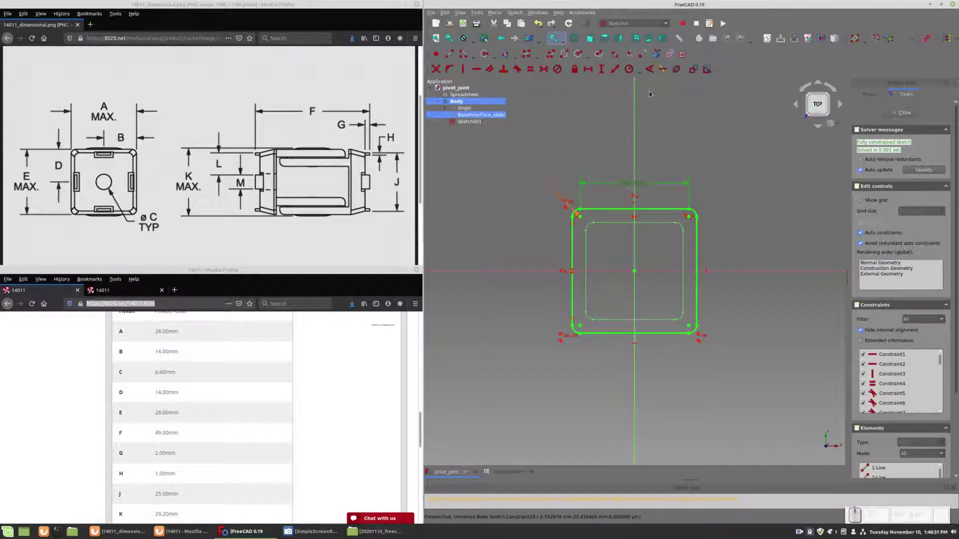
{"action": "key", "text": "Delete"}
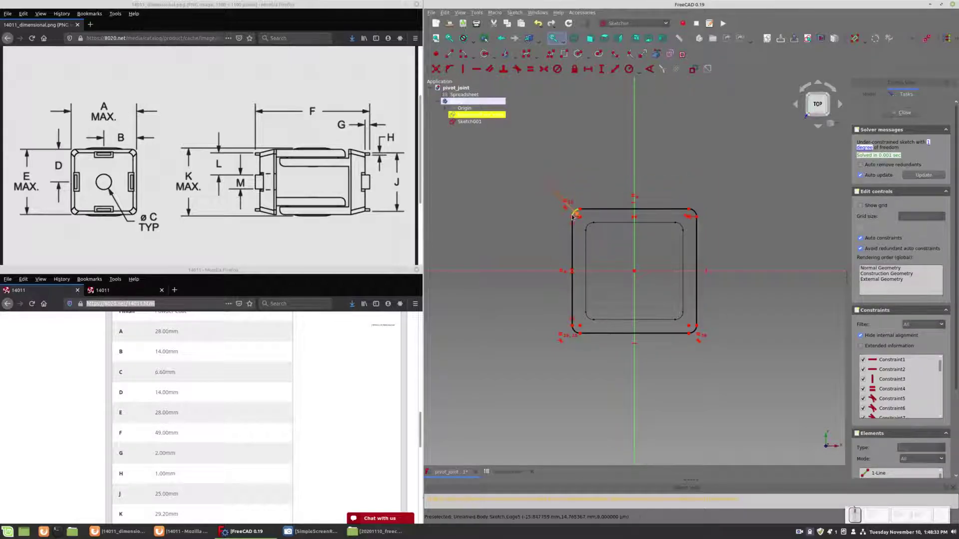
Constrain the inner face profile's overall horizontal width between its upper corner points to Spreadsheet.BaseInnerFaceWidth and close the sketch
{"action": "left_click", "coordinate": [573, 215]}
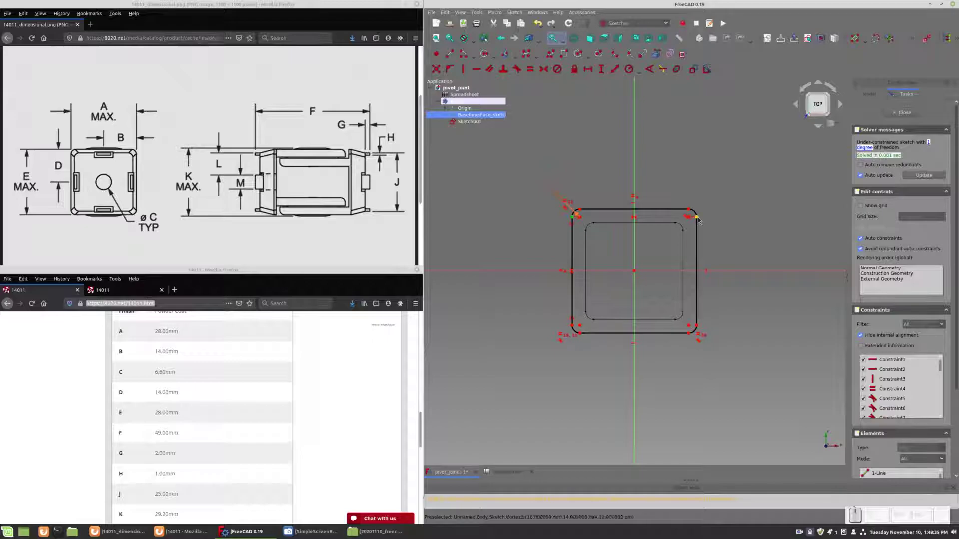
{"action": "left_click", "coordinate": [698, 218]}
{"action": "left_click", "coordinate": [588, 70]}
{"action": "left_click", "coordinate": [658, 78]}
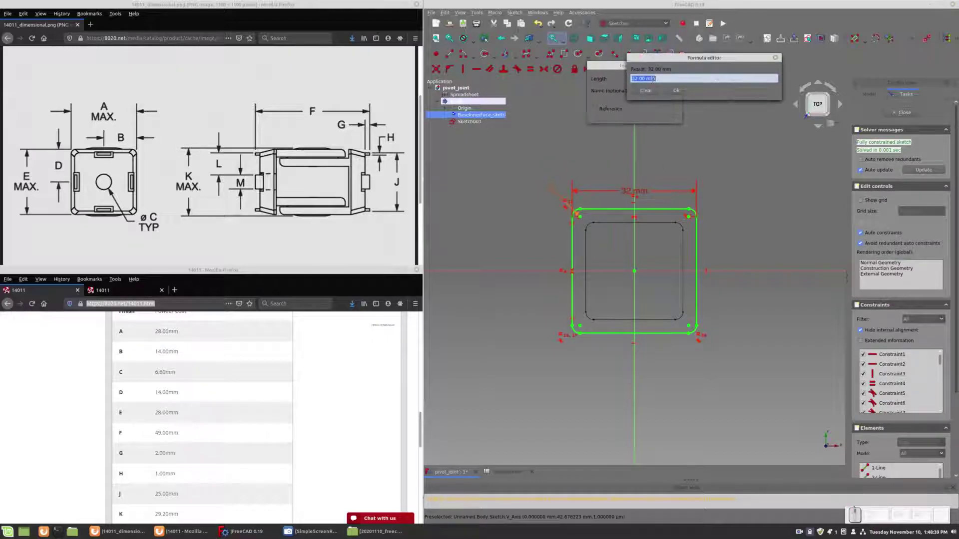
{"action": "type", "text": "Sprea"}
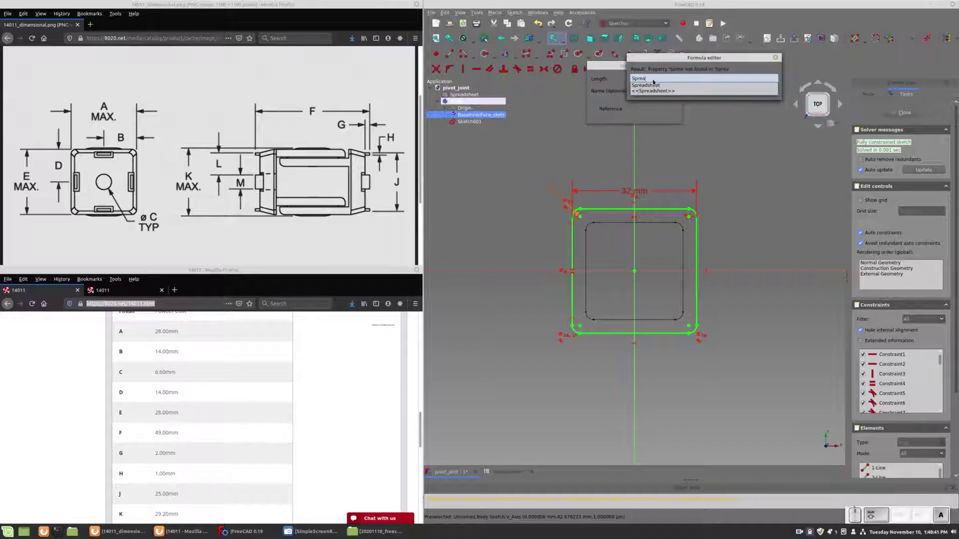
{"action": "type", "text": "dsheet.B"}
{"action": "key", "text": "Down"}
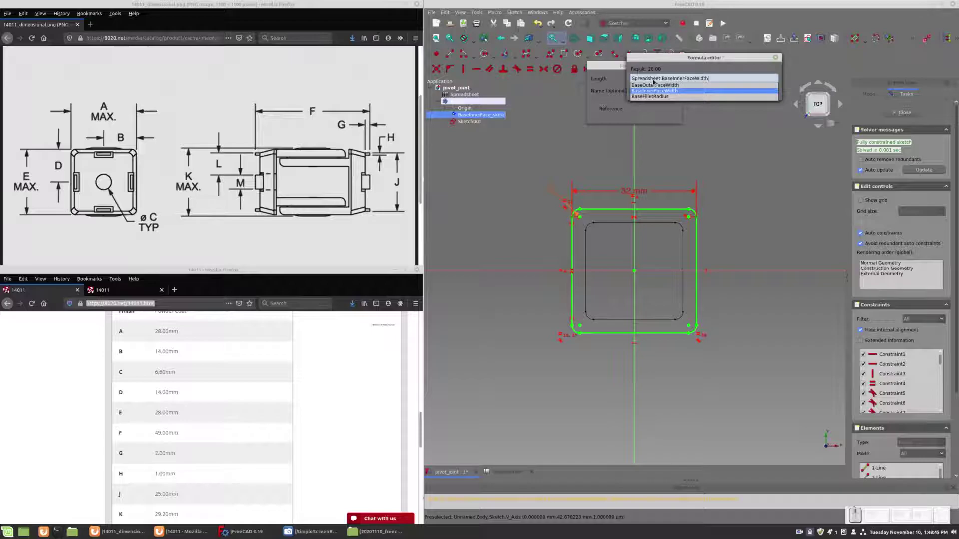
{"action": "key", "text": "Return"}
{"action": "key", "text": "Return"}
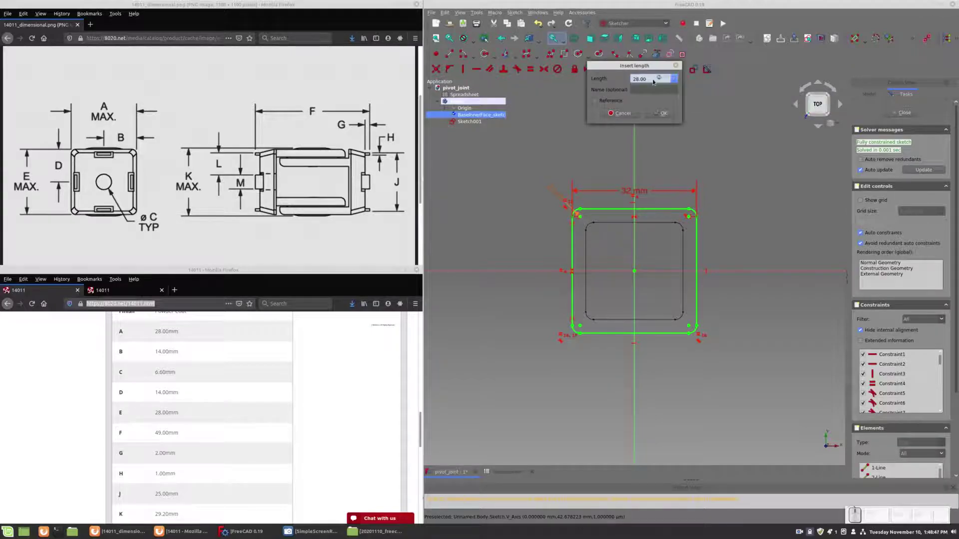
{"action": "key", "text": "Return"}
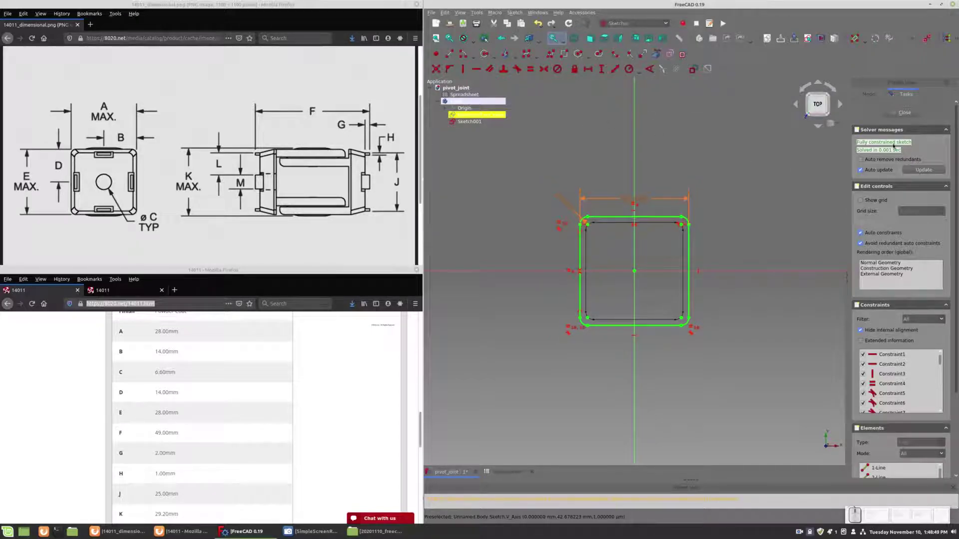
{"action": "key", "text": "Escape"}
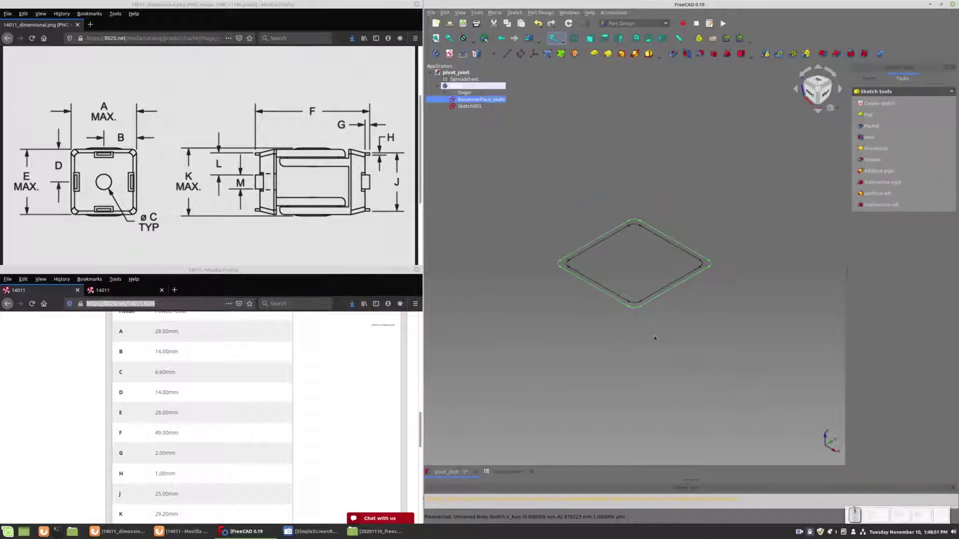
Rename Sketch001 as BaseOuterFace_sketch in the model tree
{"action": "left_click", "coordinate": [461, 108]}
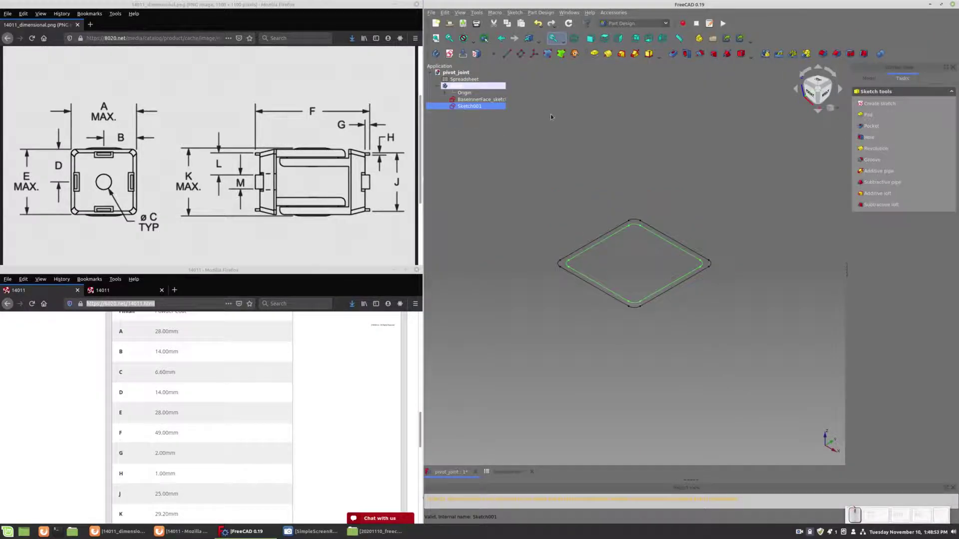
{"action": "key", "text": "F2"}
{"action": "type", "text": "W"}
{"action": "key", "text": "BackSpace"}
{"action": "key", "text": "BackSpace"}
{"action": "key", "text": "BackSpace"}
{"action": "key", "text": "BackSpace"}
{"action": "type", "text": "Base"}
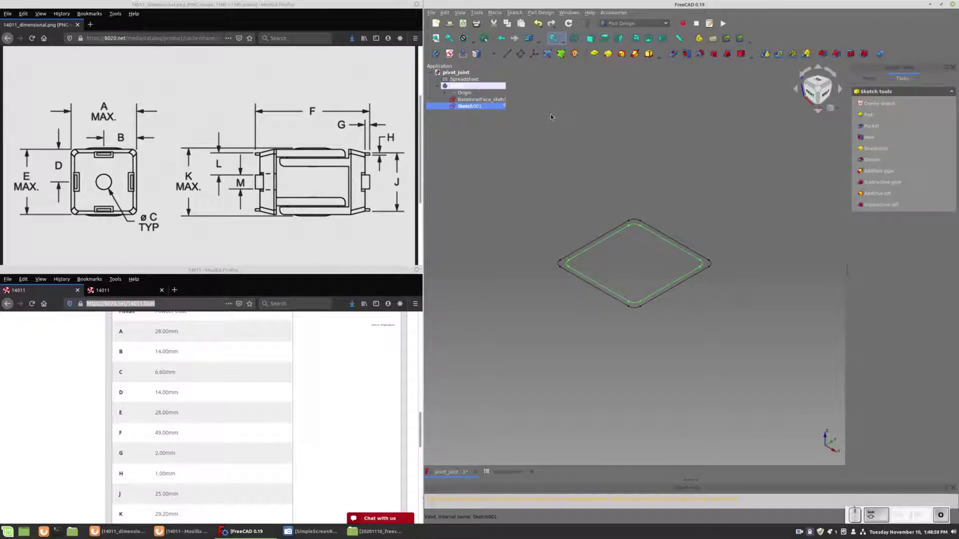
{"action": "type", "text": "ace_sketch"}
{"action": "key", "text": "Return"}
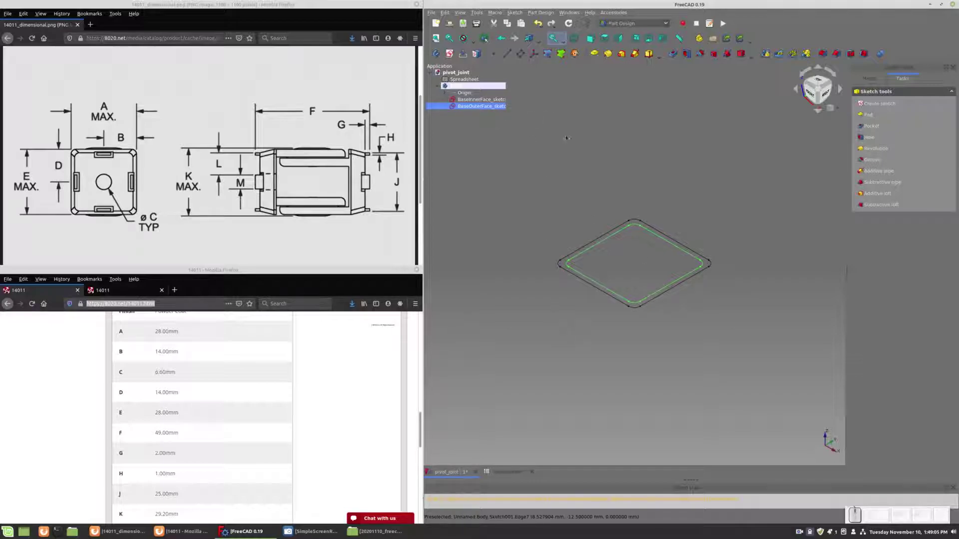
{"action": "left_click", "coordinate": [869, 78]}
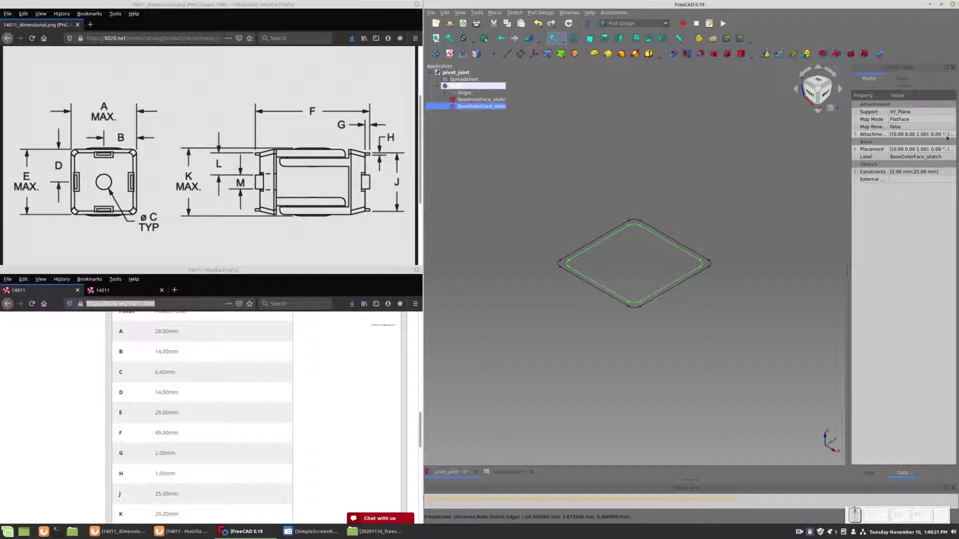
{"action": "left_click", "coordinate": [872, 149]}
{"action": "left_click", "coordinate": [929, 135]}
{"action": "left_click", "coordinate": [953, 134]}
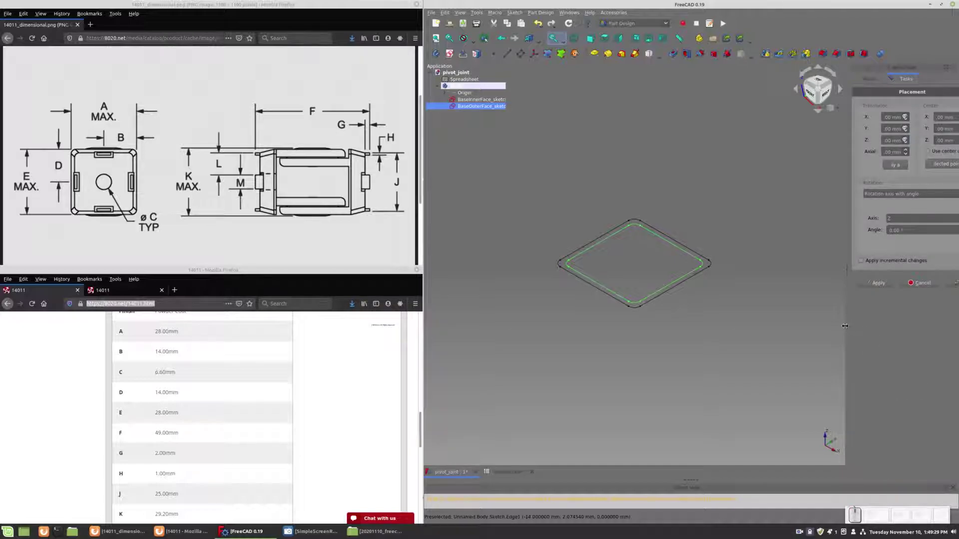
{"action": "left_click_drag", "start_coordinate": [845, 326], "coordinate": [803, 326]}
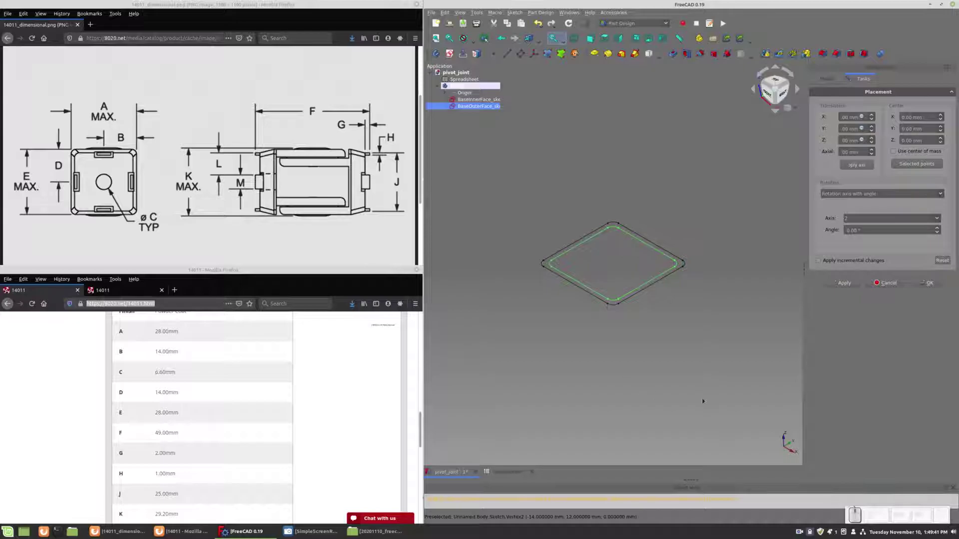
{"action": "left_click", "coordinate": [889, 283]}
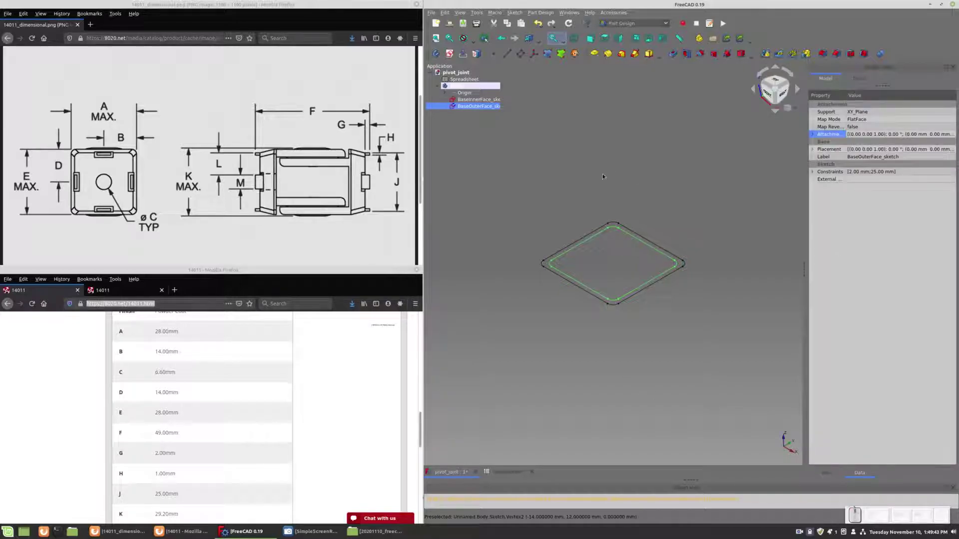
Add a "Base thickness" row with the value 5.00 to row 4 of the spreadsheet
{"action": "double_click", "coordinate": [464, 79]}
{"action": "left_click", "coordinate": [509, 129]}
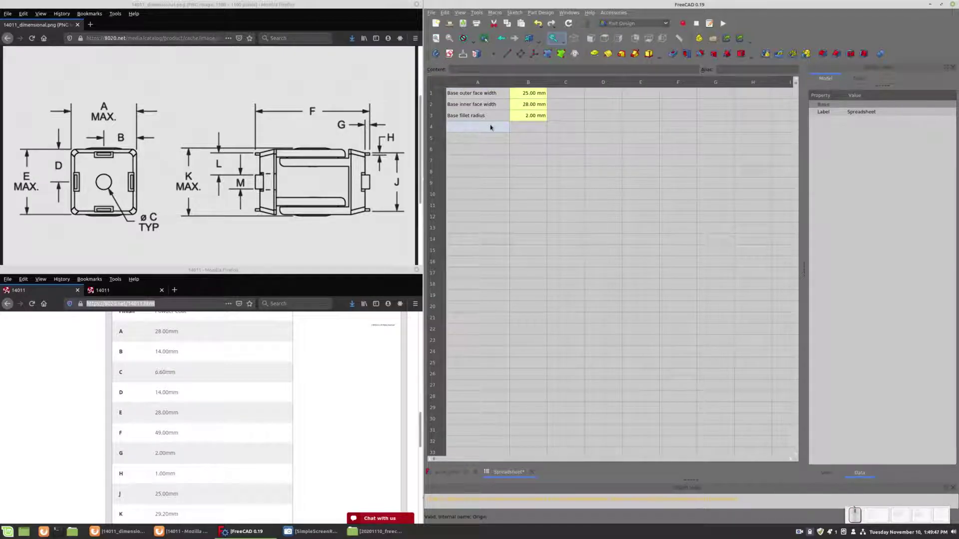
{"action": "type", "text": "Base "}
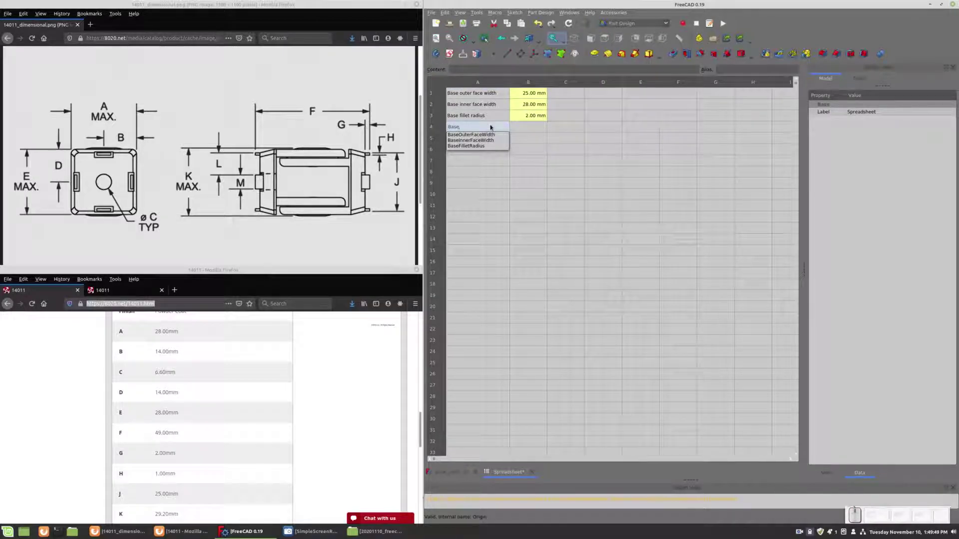
{"action": "type", "text": "thickness"}
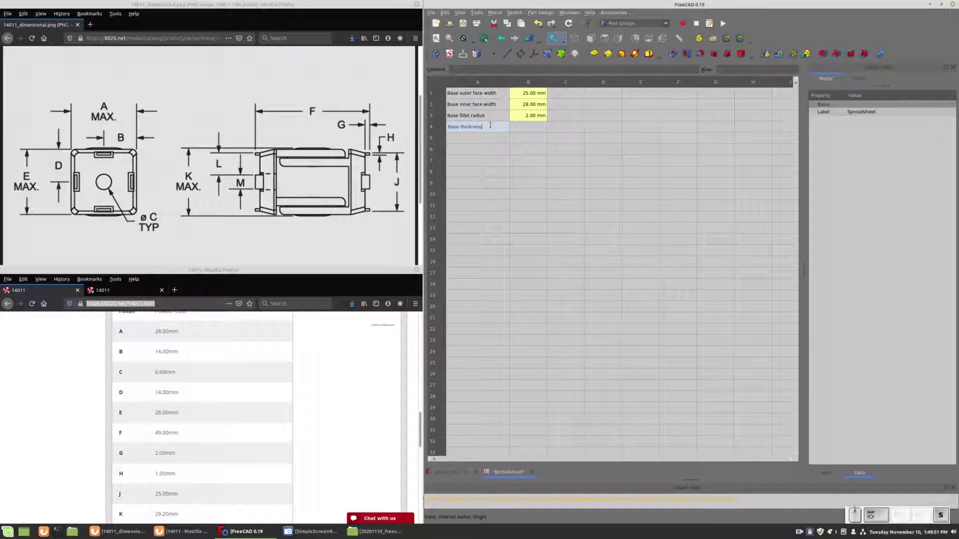
{"action": "key", "text": "Tab"}
{"action": "type", "text": "5.00"}
{"action": "key", "text": "Tab"}
Give the base thickness value cell B4 the display unit mm and the alias BaseThickness
{"action": "left_click", "coordinate": [532, 130]}
{"action": "right_click", "coordinate": [541, 126]}
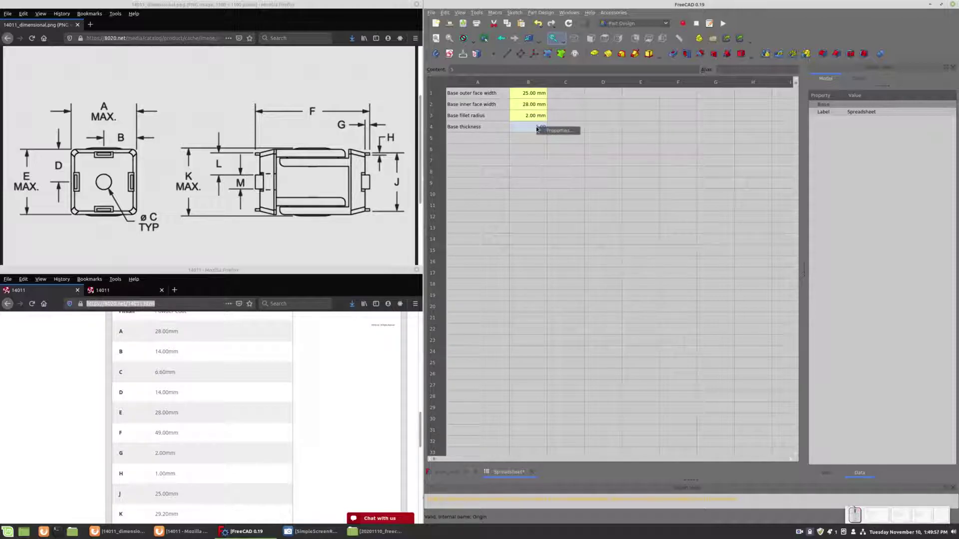
{"action": "left_click", "coordinate": [555, 131]}
{"action": "left_click", "coordinate": [709, 221]}
{"action": "left_click", "coordinate": [706, 234]}
{"action": "type", "text": "mm"}
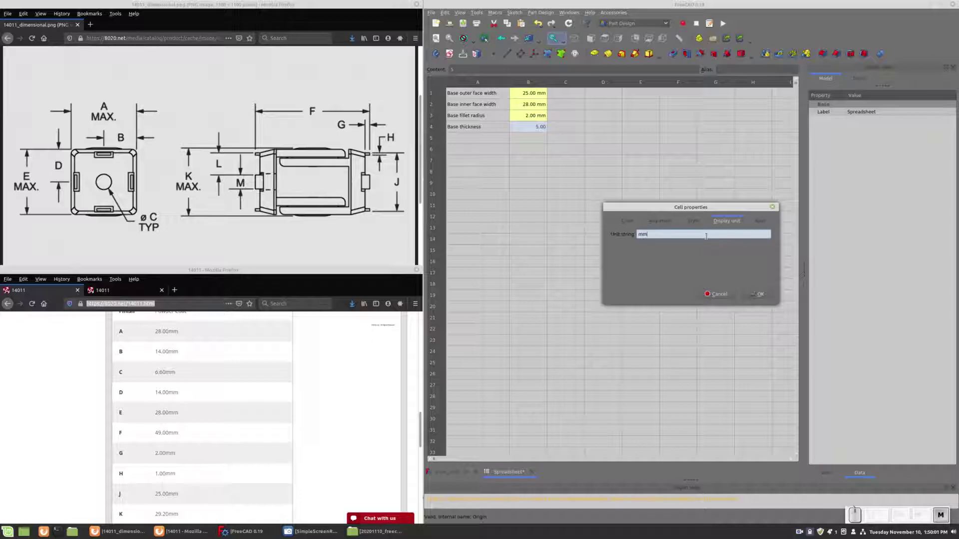
{"action": "left_click", "coordinate": [759, 221]}
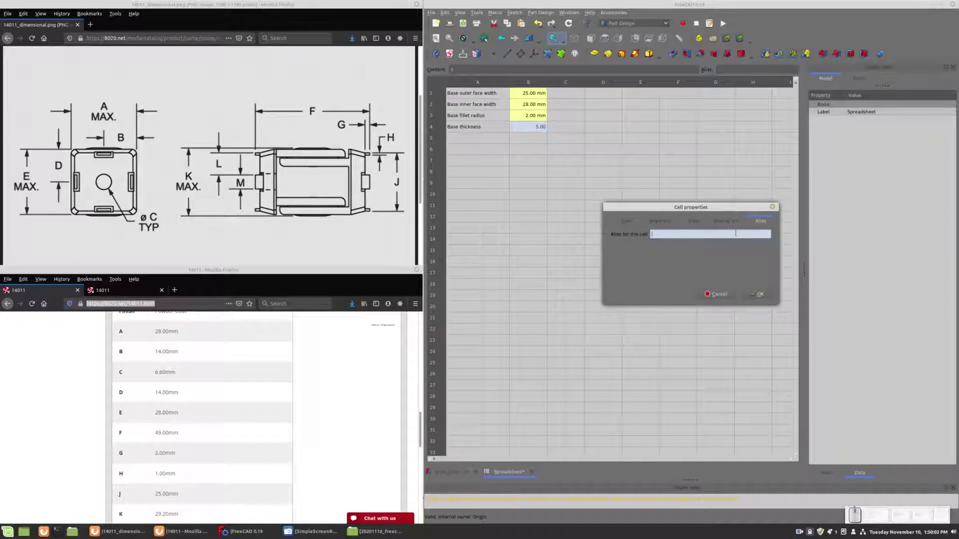
{"action": "type", "text": "BaseThickness"}
{"action": "key", "text": "Return"}
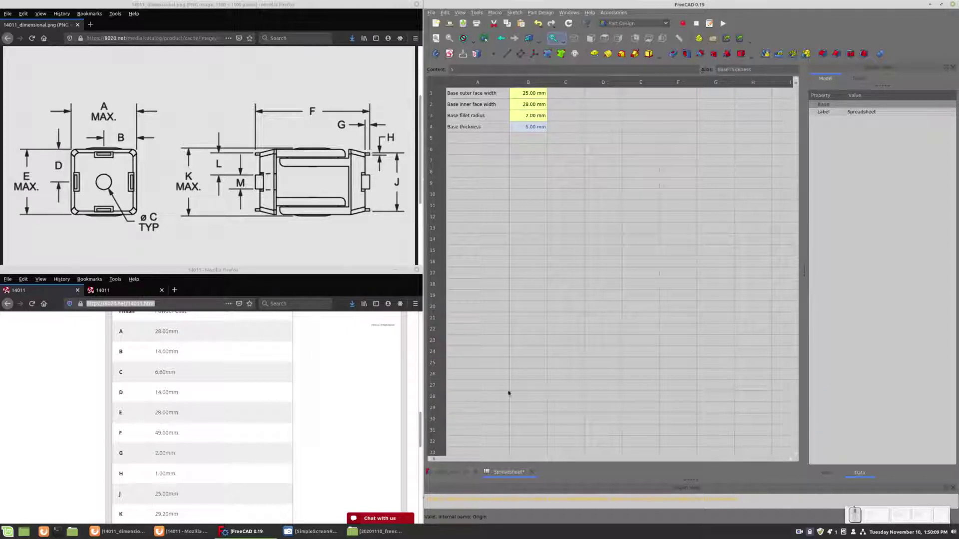
Set the Z translation of BaseOuterFace_sketch's attachment offset to the expression Spreadsheet.BaseThickness and accept the placement
{"action": "left_click", "coordinate": [454, 473]}
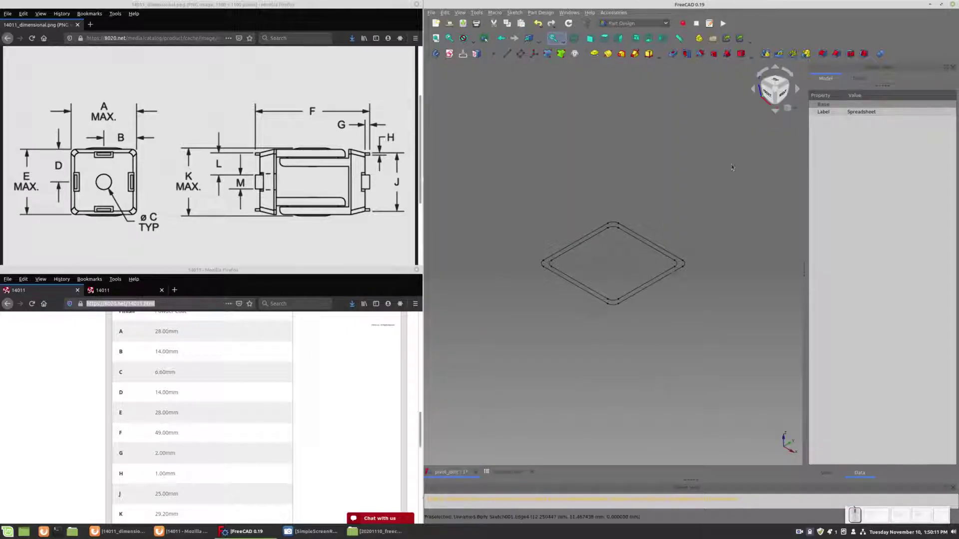
{"action": "mouse_move", "coordinate": [459, 89]}
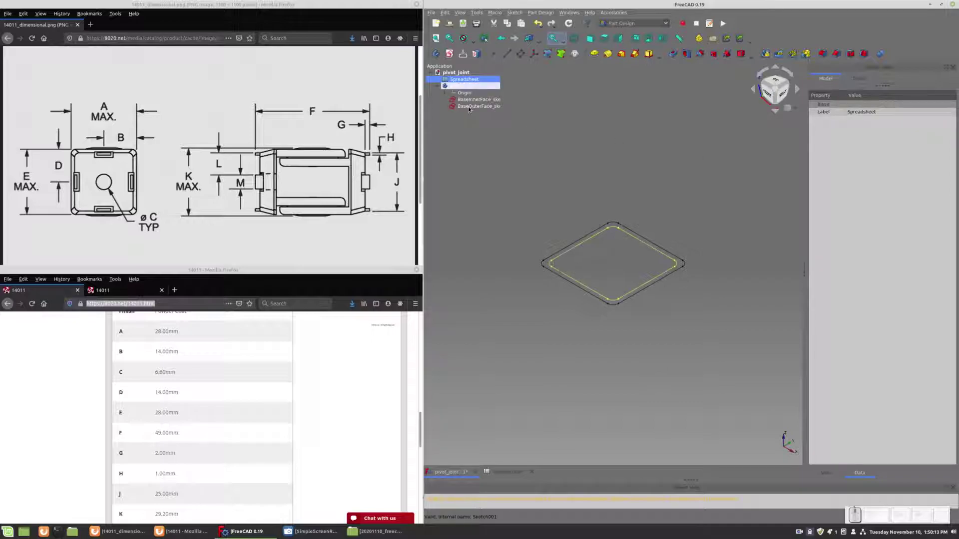
{"action": "left_click", "coordinate": [469, 107]}
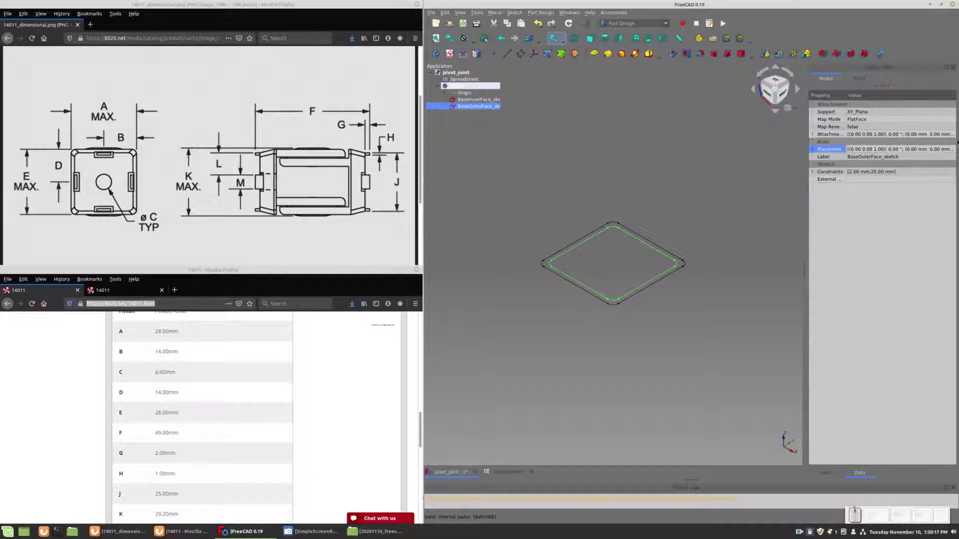
{"action": "left_click", "coordinate": [942, 135]}
{"action": "left_click", "coordinate": [951, 134]}
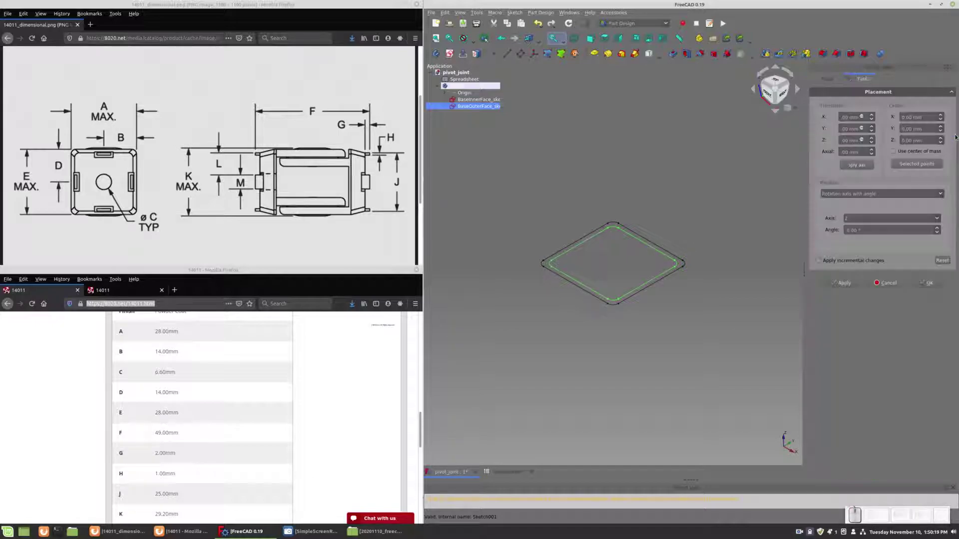
{"action": "left_click", "coordinate": [860, 141]}
{"action": "type", "text": "Spread"}
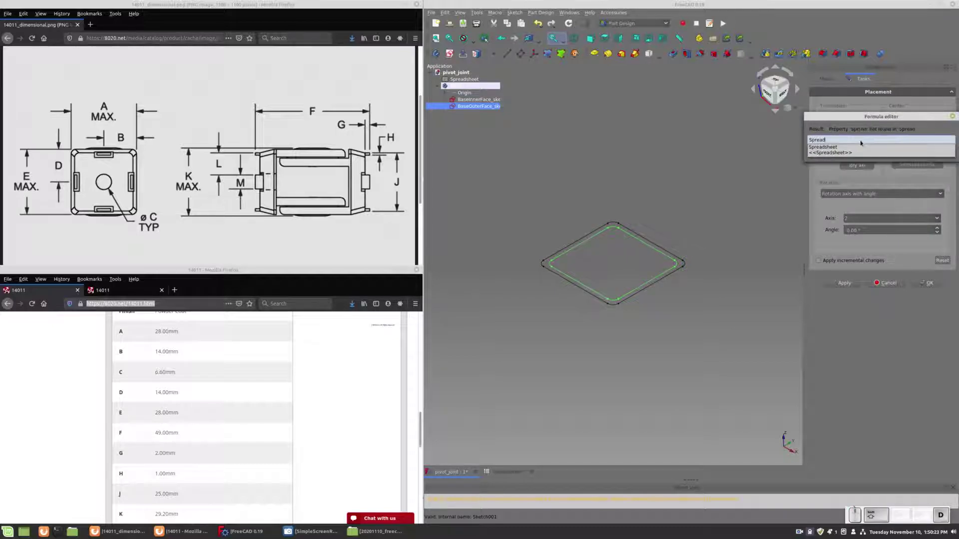
{"action": "key", "text": "Down"}
{"action": "key", "text": "Return"}
{"action": "type", "text": ".Base"}
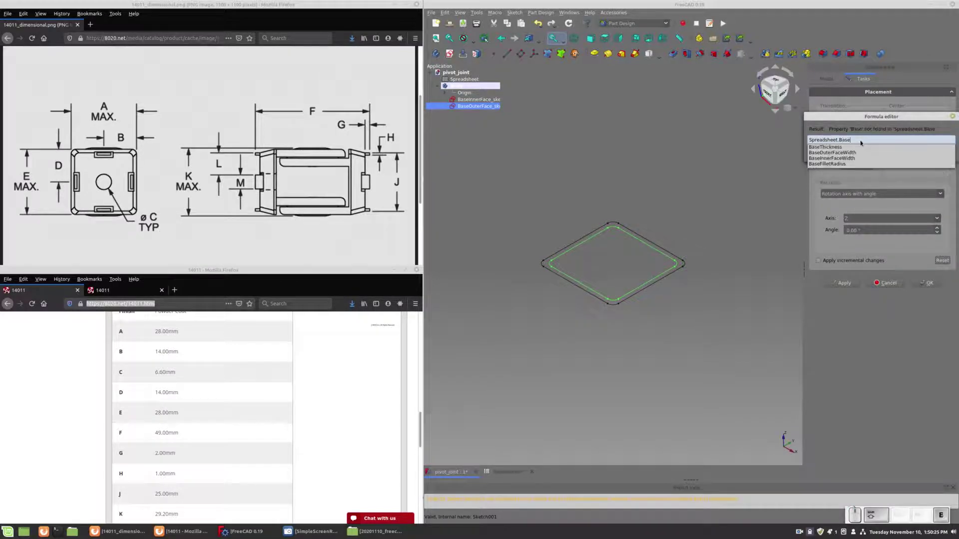
{"action": "key", "text": "Down"}
{"action": "key", "text": "Return"}
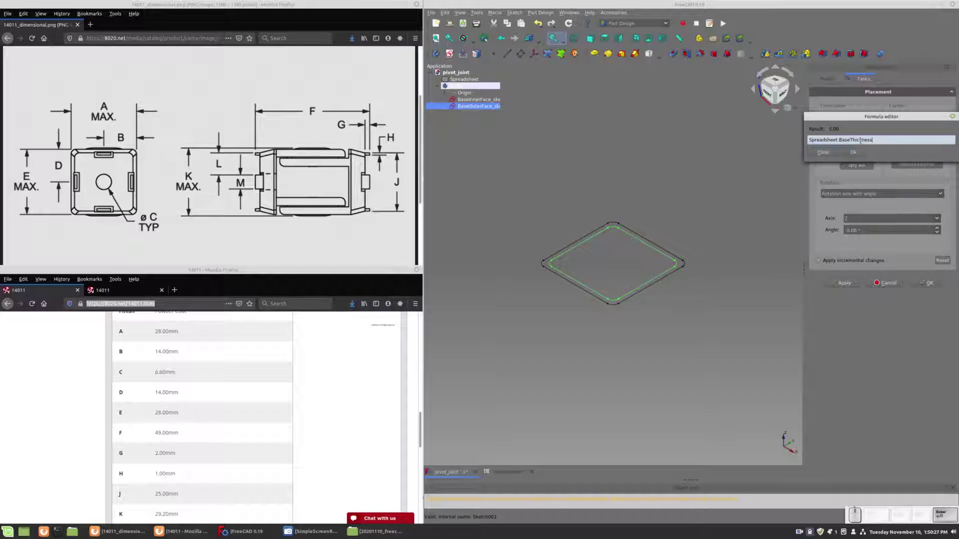
{"action": "key", "text": "Return"}
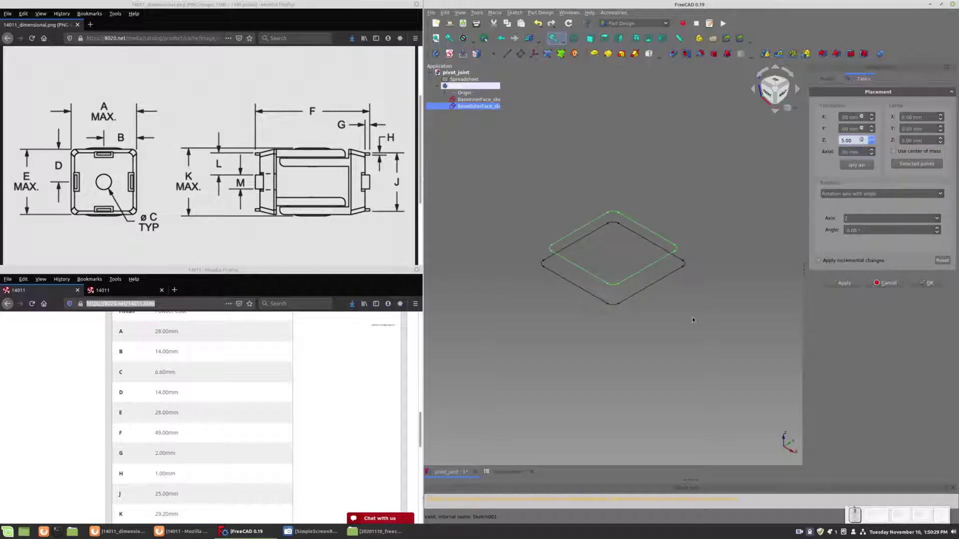
{"action": "left_click", "coordinate": [694, 349]}
{"action": "key", "text": "1"}
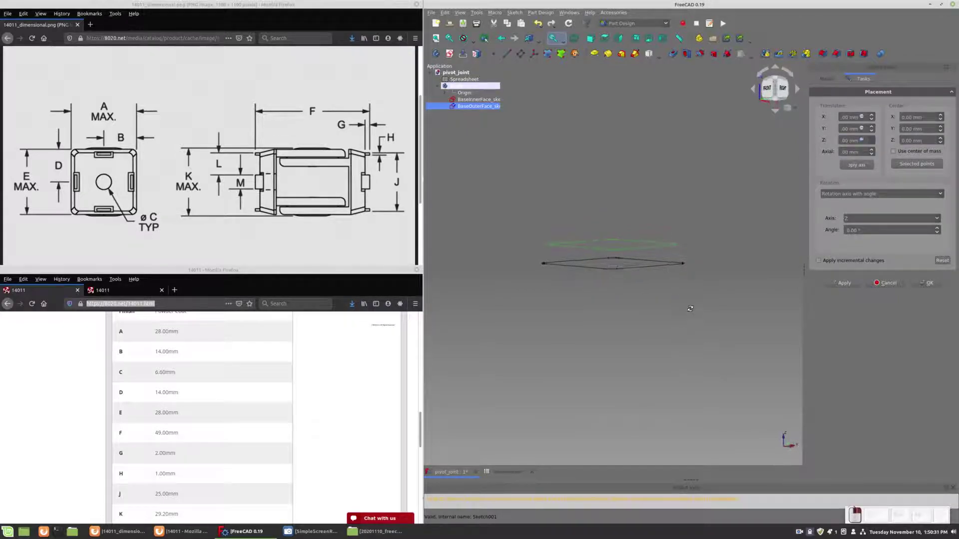
{"action": "key", "text": "0"}
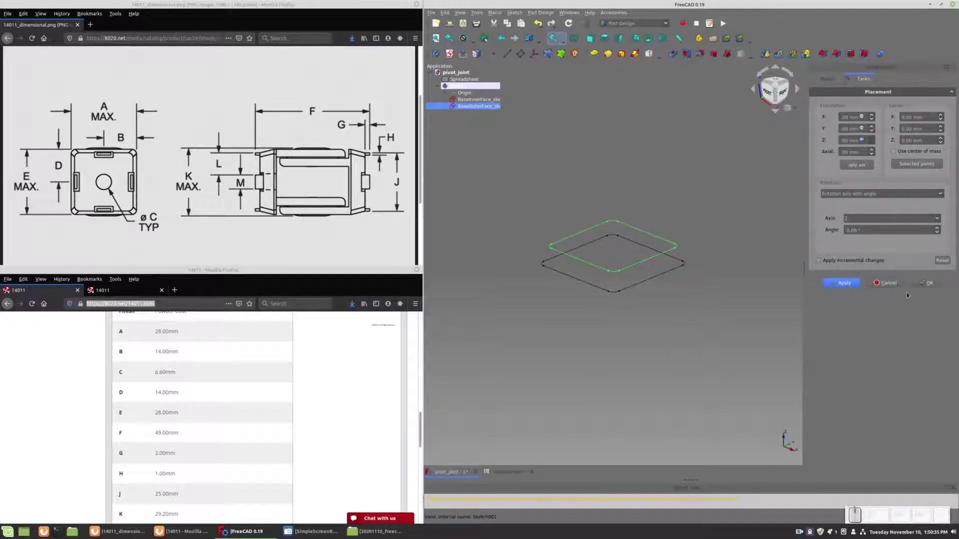
{"action": "left_click", "coordinate": [923, 283]}
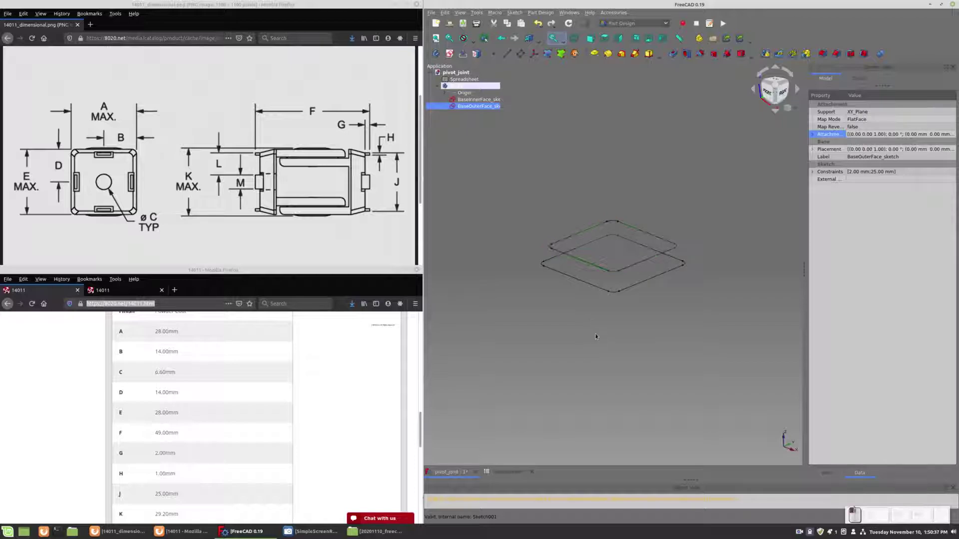
Create an additive loft from BaseInnerFace_sketch to BaseOuterFace_sketch
{"action": "left_click", "coordinate": [596, 337]}
{"action": "left_click", "coordinate": [480, 100]}
{"action": "left_click", "coordinate": [479, 107], "text": "ctrl"}
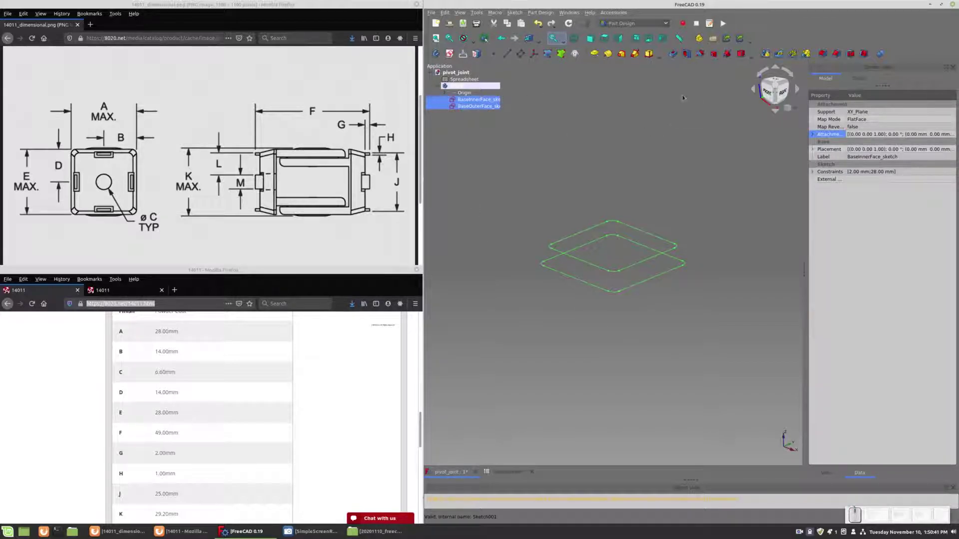
{"action": "left_click", "coordinate": [622, 54]}
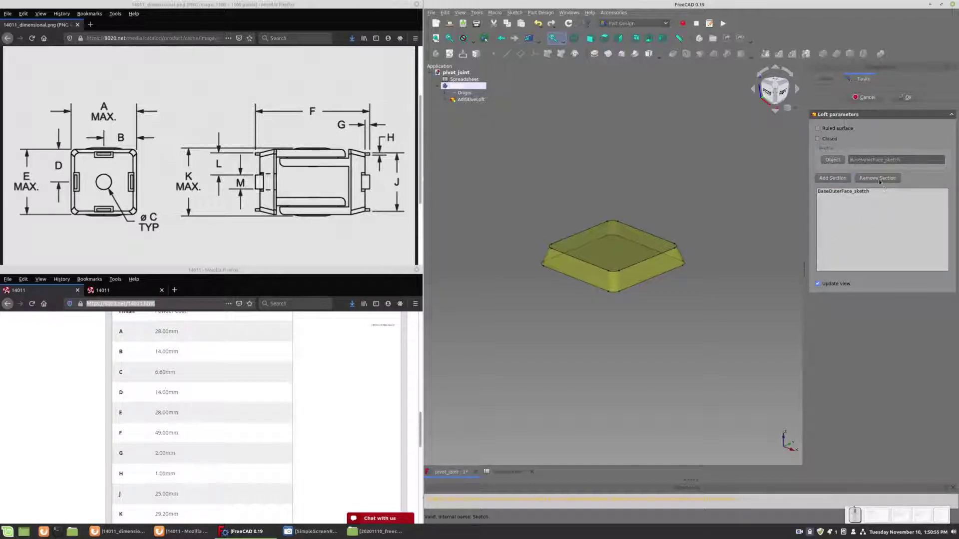
{"action": "left_click", "coordinate": [901, 96]}
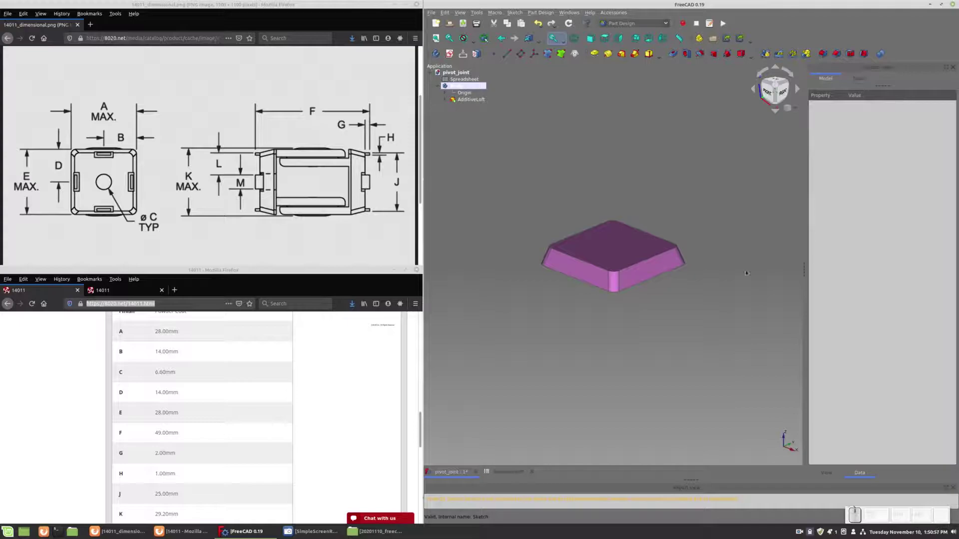
Rename the additive loft as Base in the model tree
{"action": "middle_click_drag", "start_coordinate": [676, 354], "coordinate": [670, 383]}
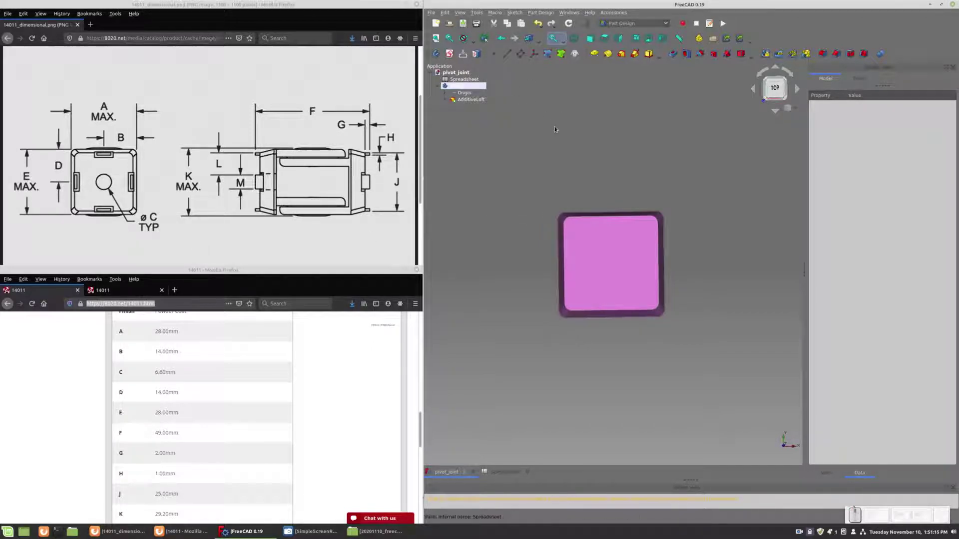
{"action": "left_click", "coordinate": [446, 100]}
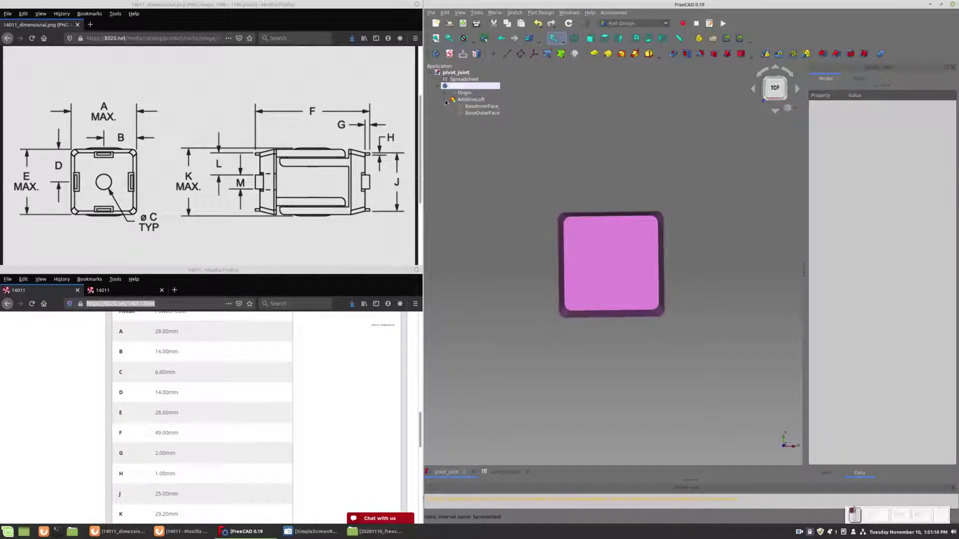
{"action": "left_click", "coordinate": [472, 100]}
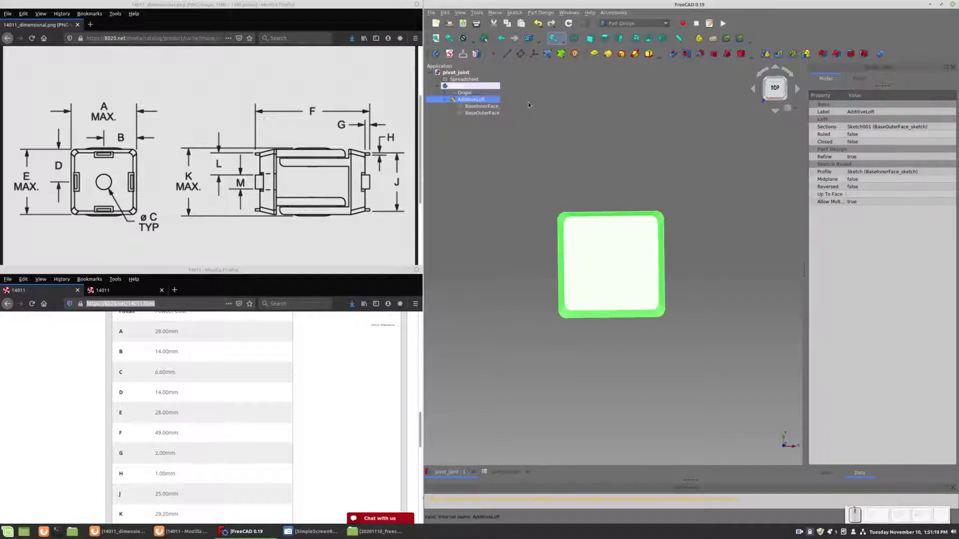
{"action": "key", "text": "F2"}
{"action": "type", "text": "Base"}
{"action": "key", "text": "Return"}
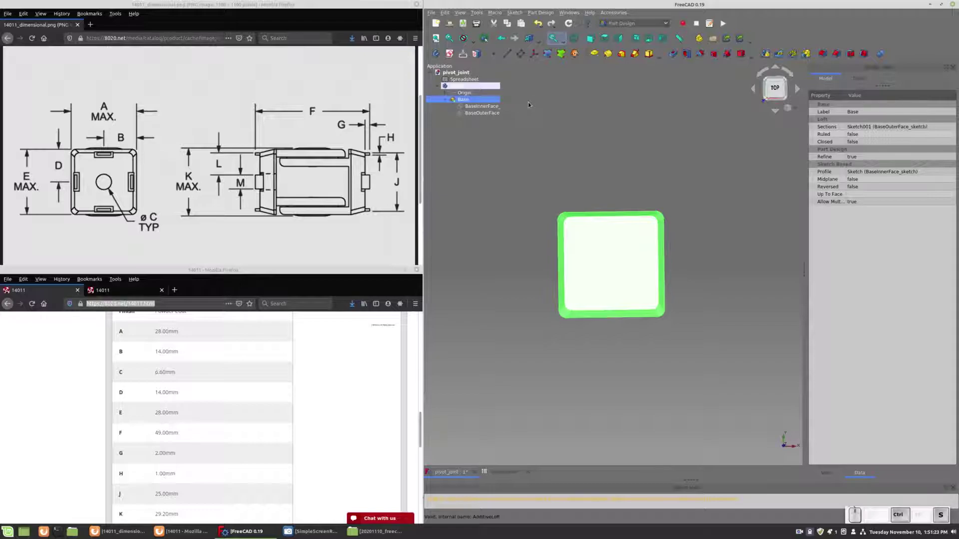
{"action": "left_click", "coordinate": [682, 194]}
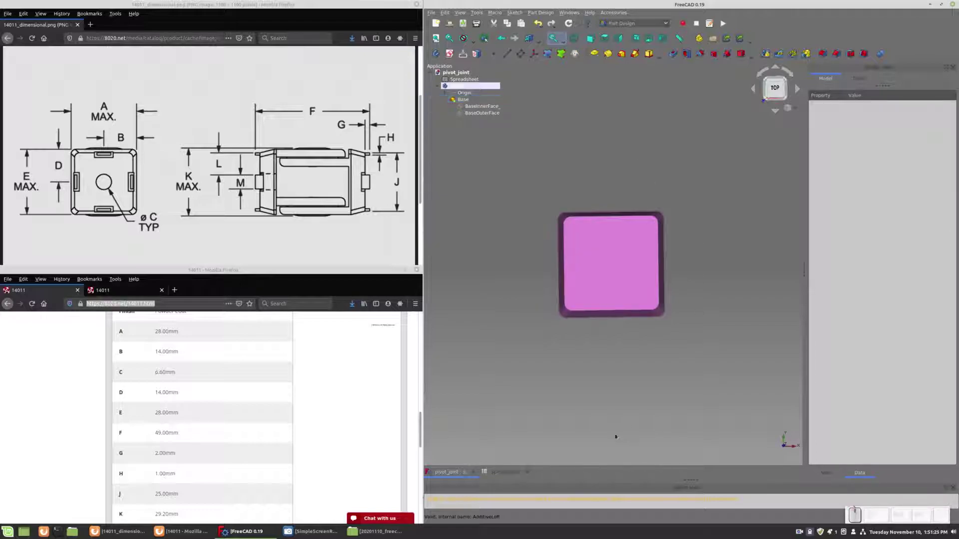
Change the shape color of the whole body to olive yellow, #aaaa00
{"action": "middle_click_drag", "start_coordinate": [603, 412], "coordinate": [609, 381]}
{"action": "middle_click_drag", "start_coordinate": [612, 358], "coordinate": [589, 334]}
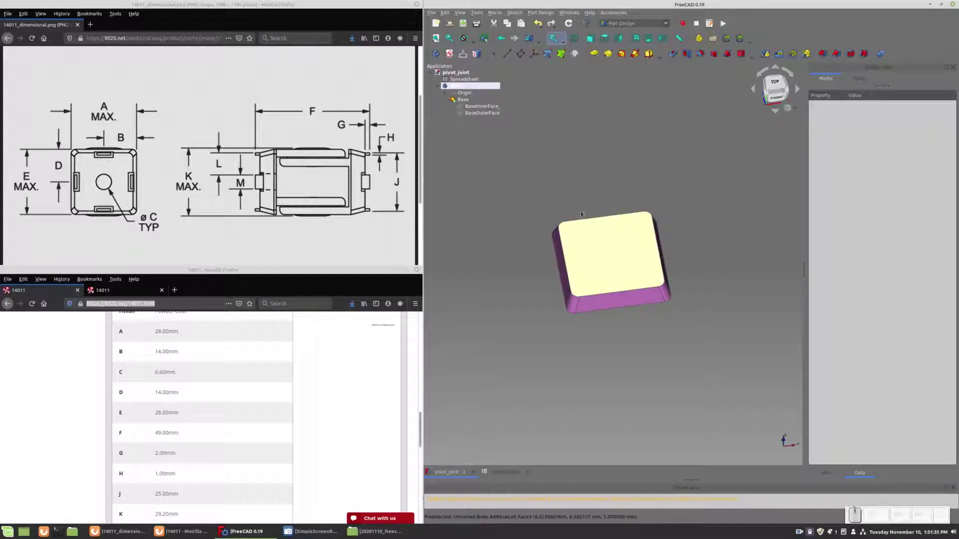
{"action": "right_click", "coordinate": [451, 86]}
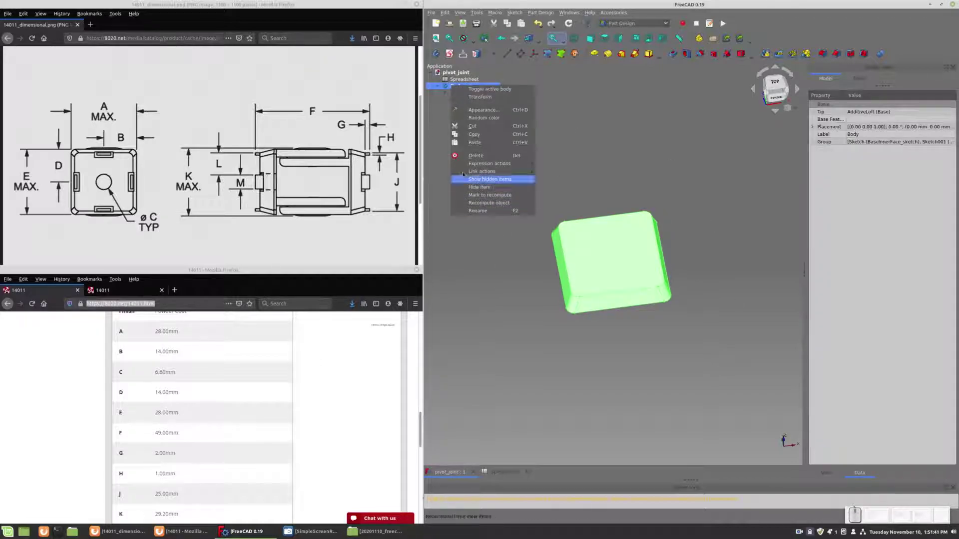
{"action": "left_click", "coordinate": [482, 110]}
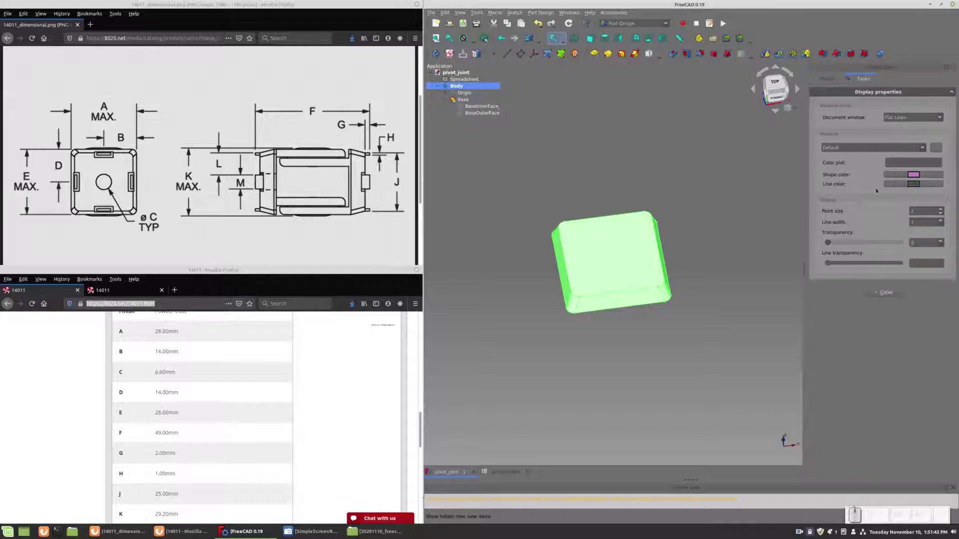
{"action": "left_click", "coordinate": [914, 174]}
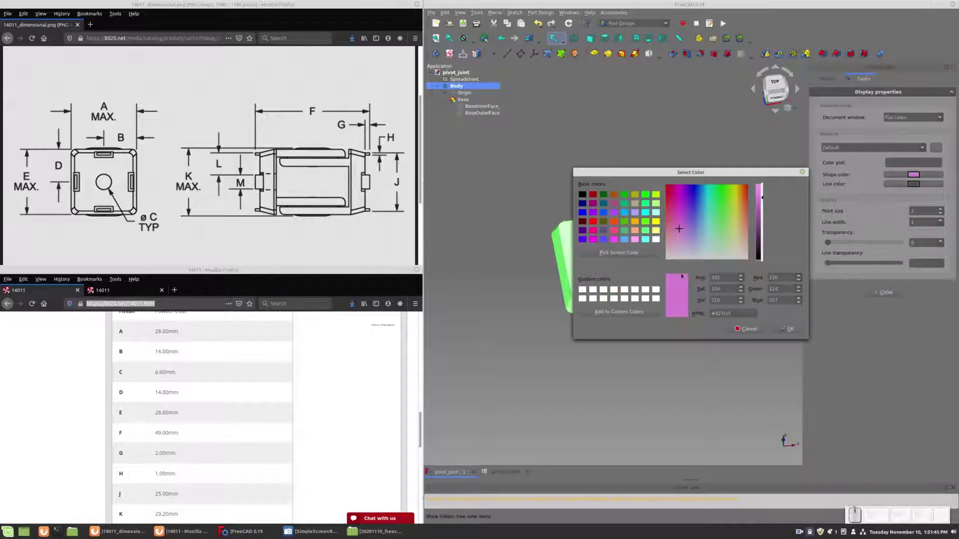
{"action": "left_click", "coordinate": [635, 194]}
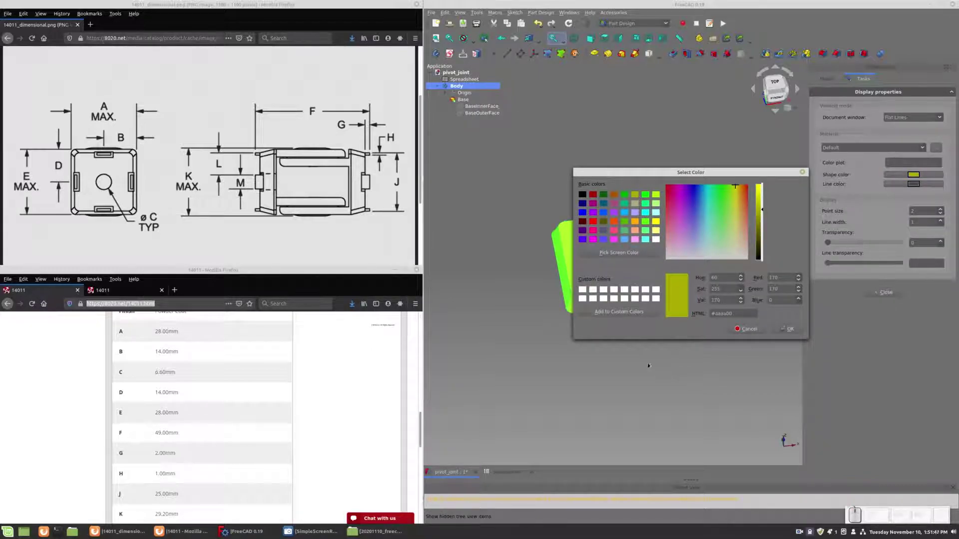
{"action": "left_click", "coordinate": [787, 330]}
{"action": "left_click", "coordinate": [684, 416]}
Switch the 3D view to perspective projection and save the document
{"action": "middle_click_drag", "start_coordinate": [648, 383], "coordinate": [676, 373]}
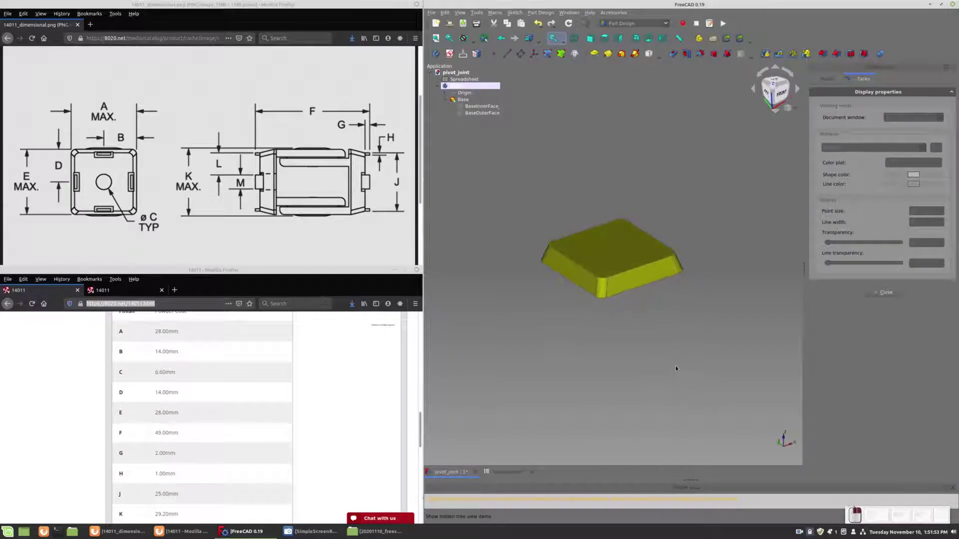
{"action": "left_click", "coordinate": [787, 108]}
{"action": "left_click", "coordinate": [806, 123]}
{"action": "middle_click_drag", "start_coordinate": [633, 369], "coordinate": [645, 364]}
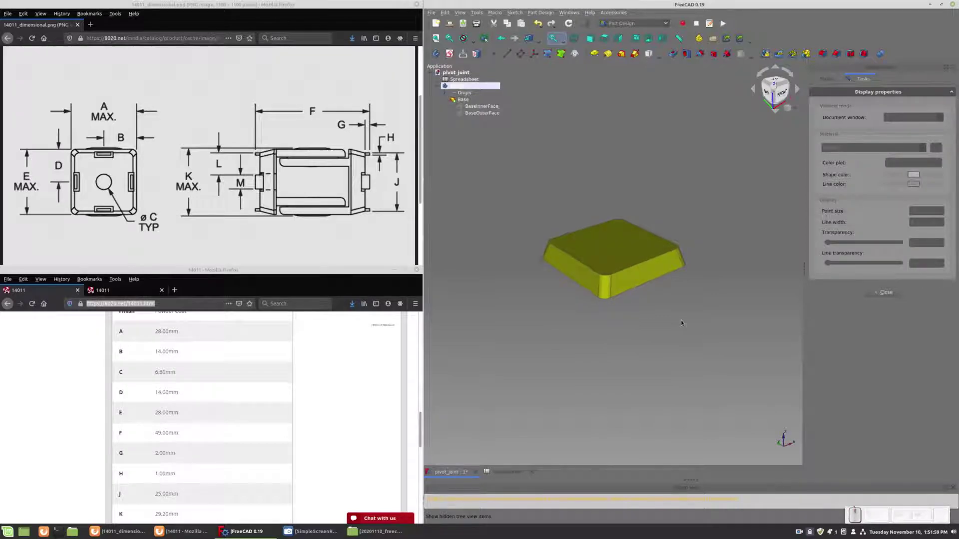
{"action": "key", "text": "ctrl+s"}
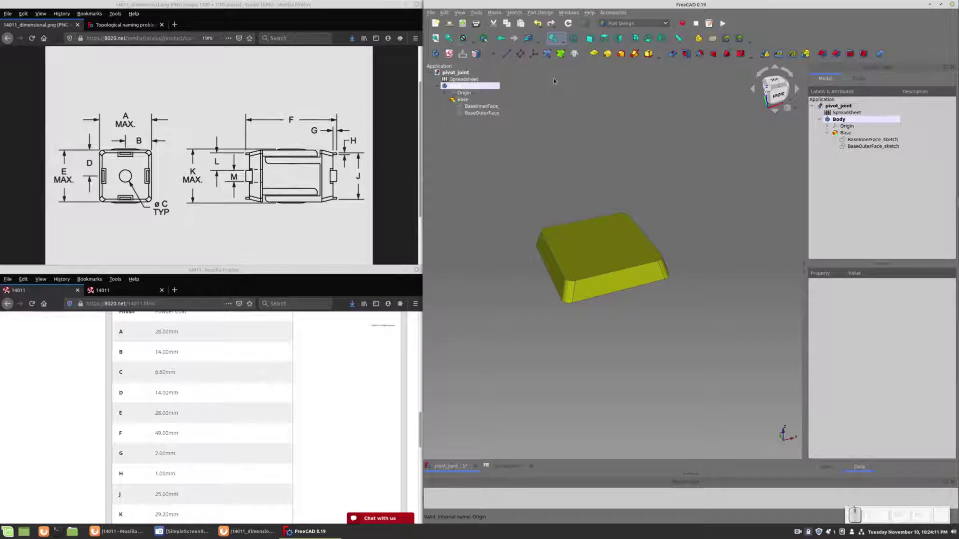
Start a new datum plane in the body
{"action": "left_click", "coordinate": [519, 54]}
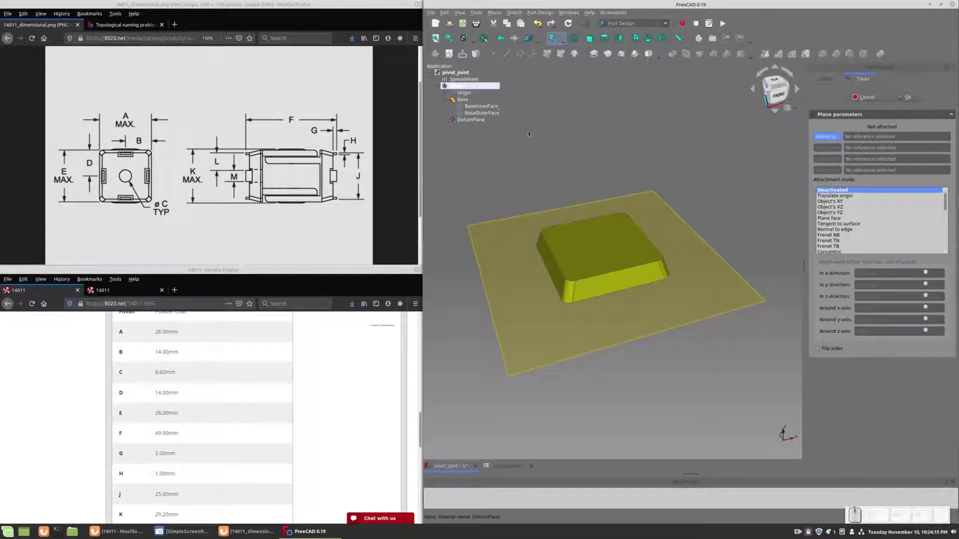
Switch to Firefox and review the introduction and example of the Topological naming problem page in the FreeCAD documentation
{"action": "left_click", "coordinate": [129, 27]}
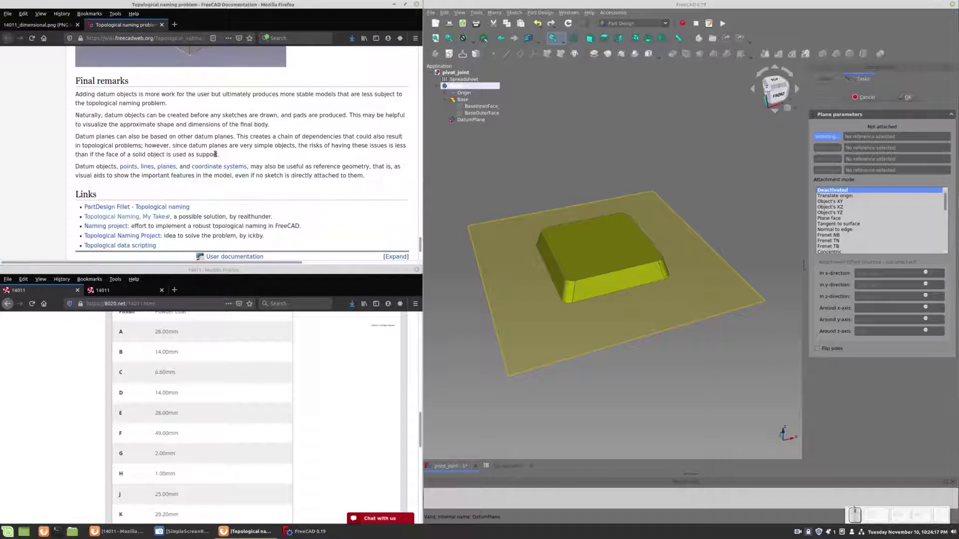
{"action": "scroll", "coordinate": [405, 233], "scroll_direction": "up", "scroll_amount": 3}
{"action": "left_click_drag", "start_coordinate": [418, 241], "coordinate": [411, 54]}
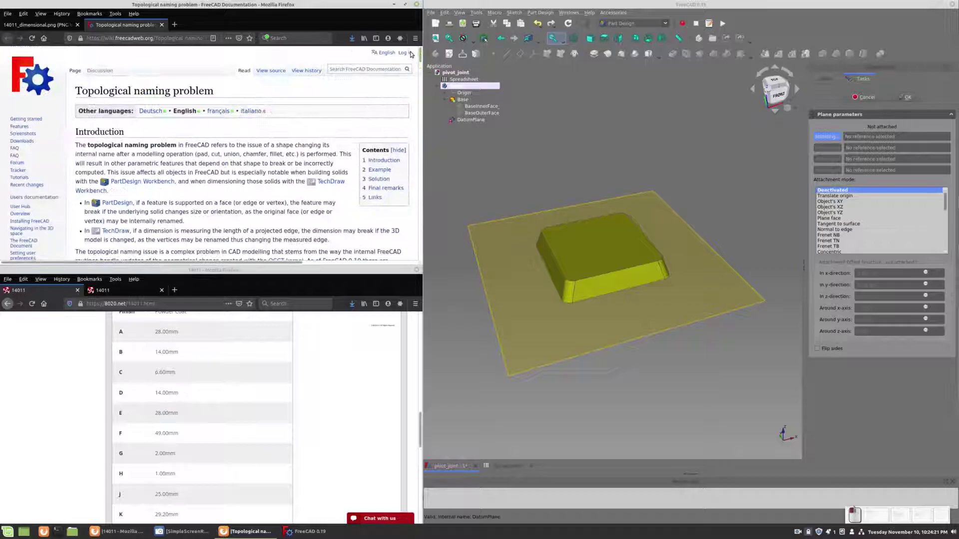
{"action": "scroll", "coordinate": [281, 160], "scroll_direction": "down", "scroll_amount": 5}
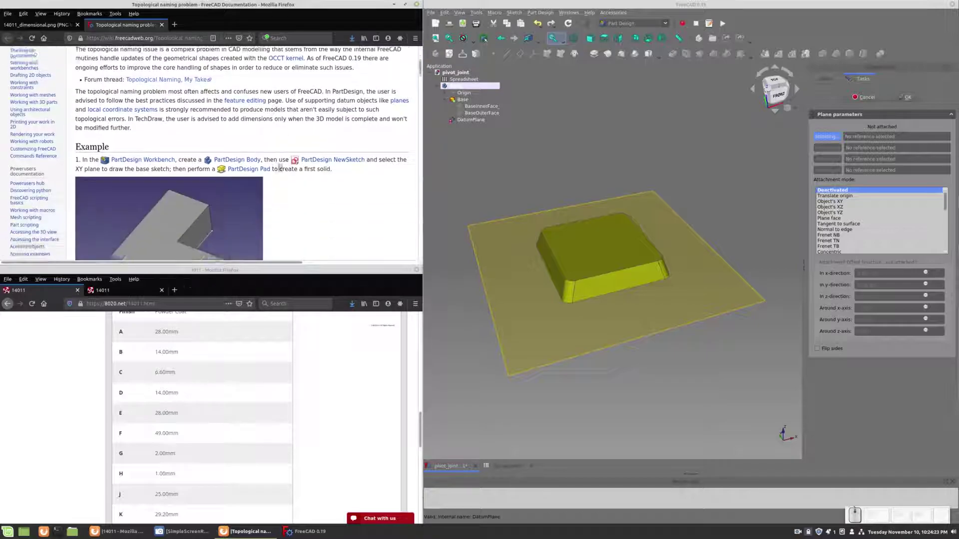
{"action": "scroll", "coordinate": [280, 169], "scroll_direction": "down", "scroll_amount": 1}
{"action": "scroll", "coordinate": [323, 164], "scroll_direction": "down", "scroll_amount": 7}
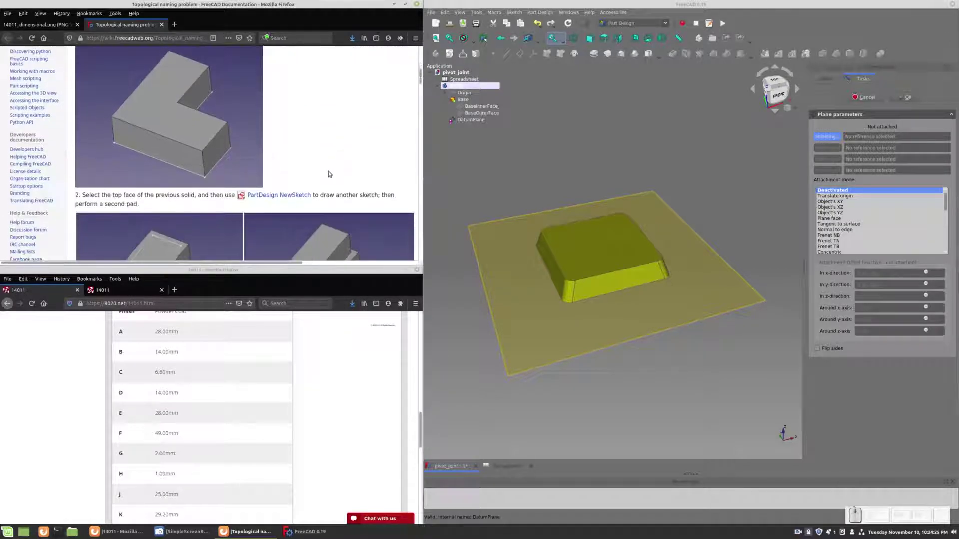
{"action": "scroll", "coordinate": [331, 213], "scroll_direction": "up", "scroll_amount": 13}
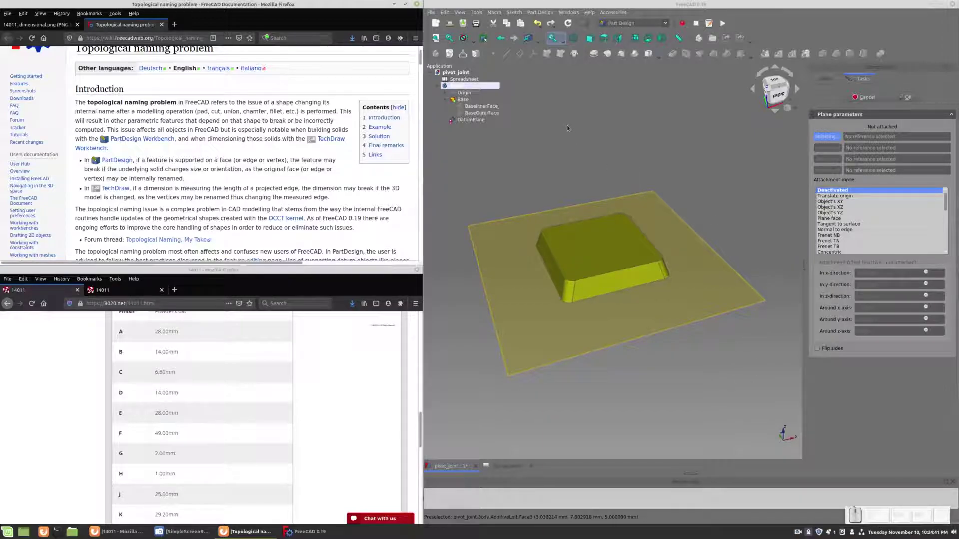
Choose Plane face as the new datum plane's attachment mode and accept the plane without selecting a reference
{"action": "left_click", "coordinate": [830, 218]}
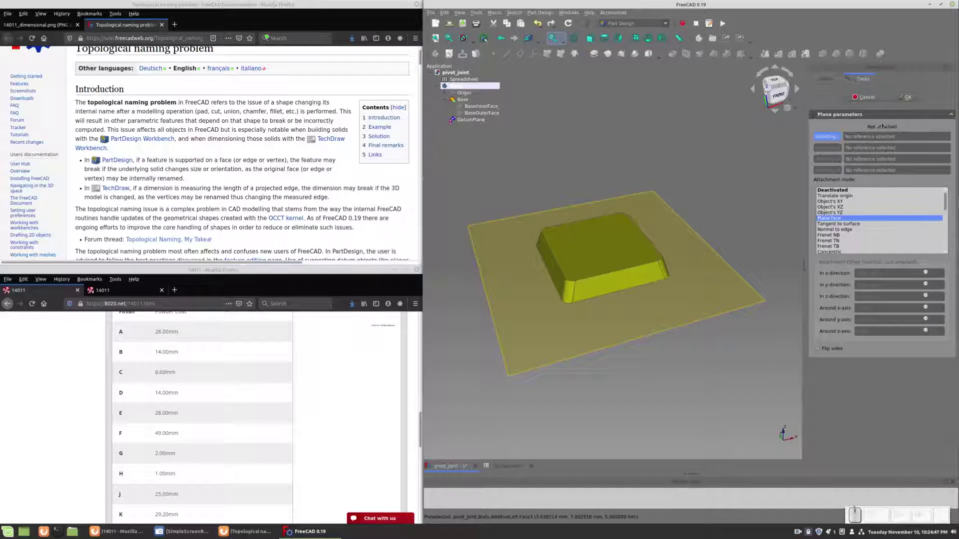
{"action": "left_click", "coordinate": [907, 97]}
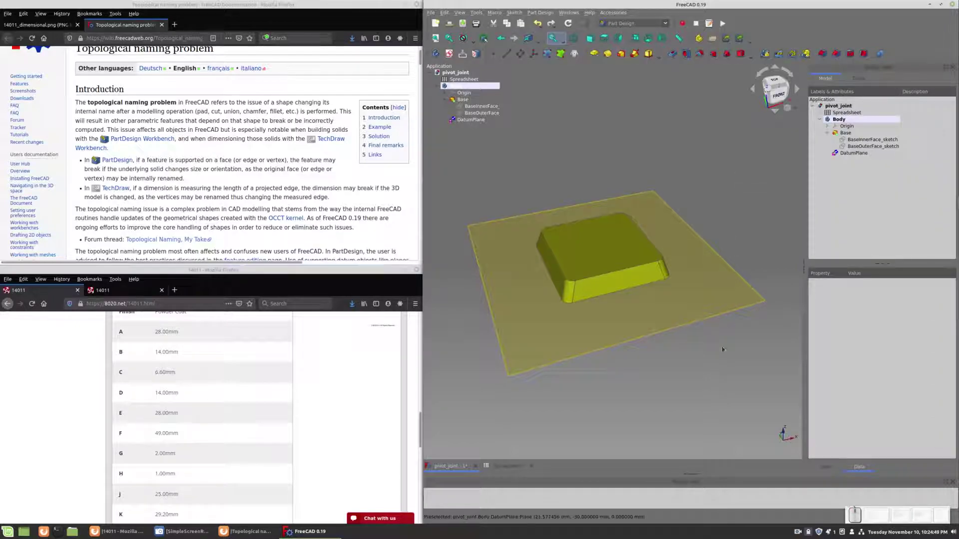
Offset the datum plane along Z by the formula Spreadsheet.BaseThickness in its placement and accept the placement
{"action": "middle_click_drag", "start_coordinate": [720, 380], "coordinate": [759, 245]}
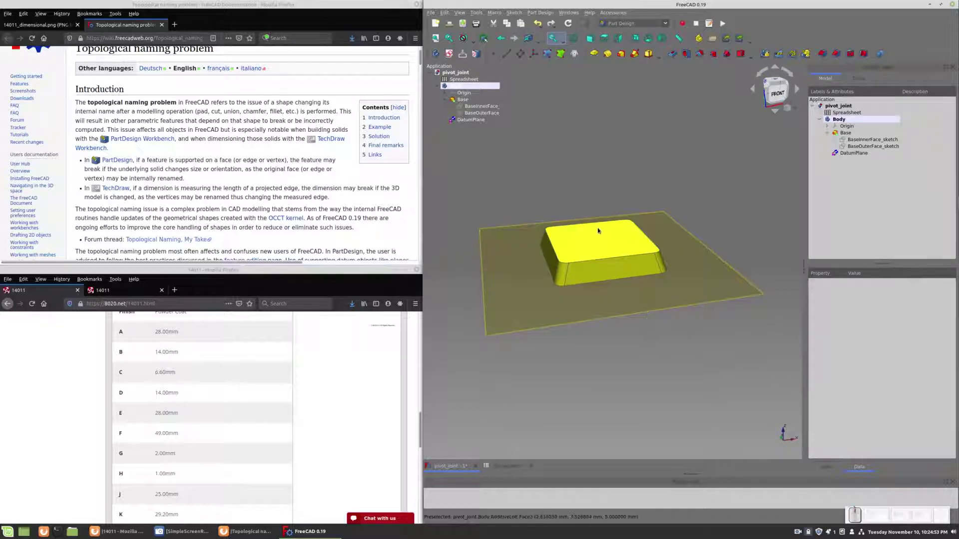
{"action": "left_click", "coordinate": [847, 155]}
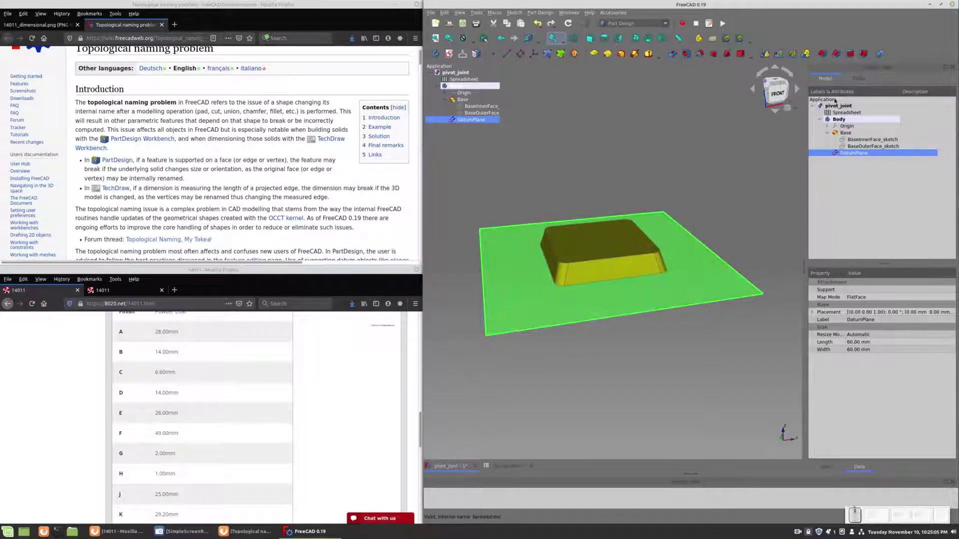
{"action": "left_click", "coordinate": [905, 315]}
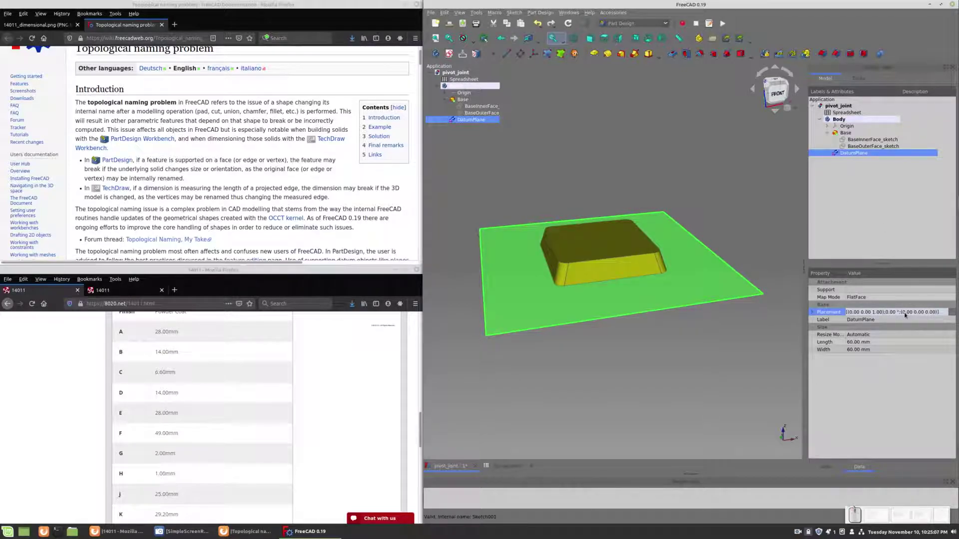
{"action": "left_click", "coordinate": [953, 313]}
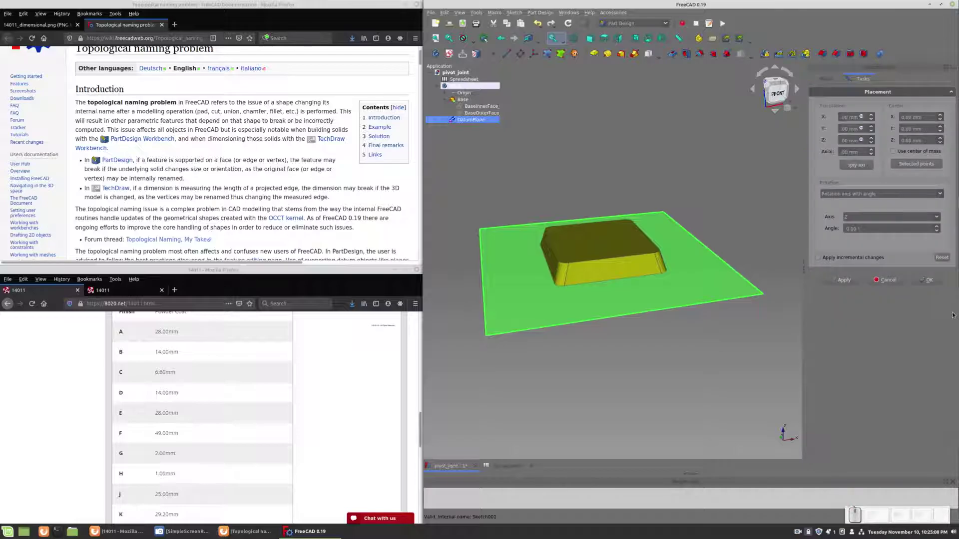
{"action": "left_click", "coordinate": [862, 140]}
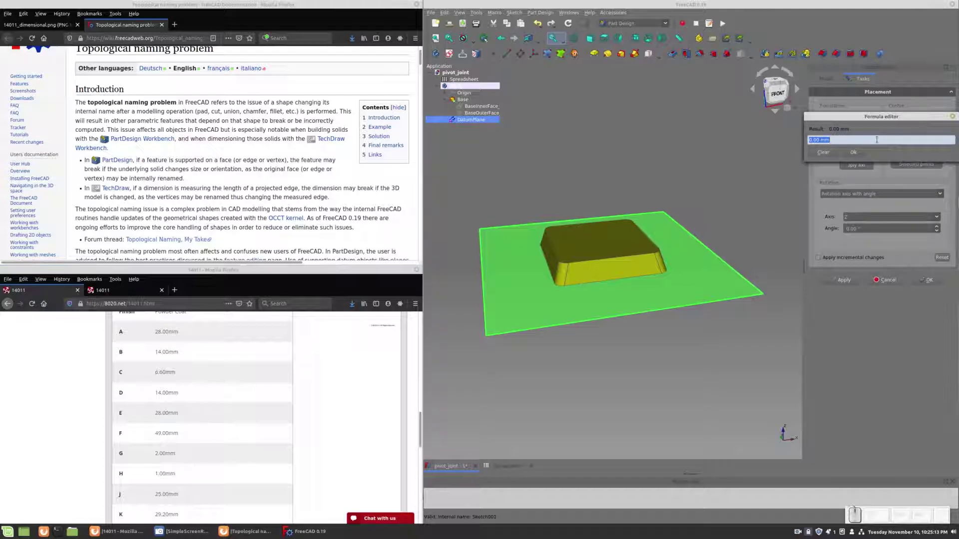
{"action": "type", "text": "Spreadsheet."}
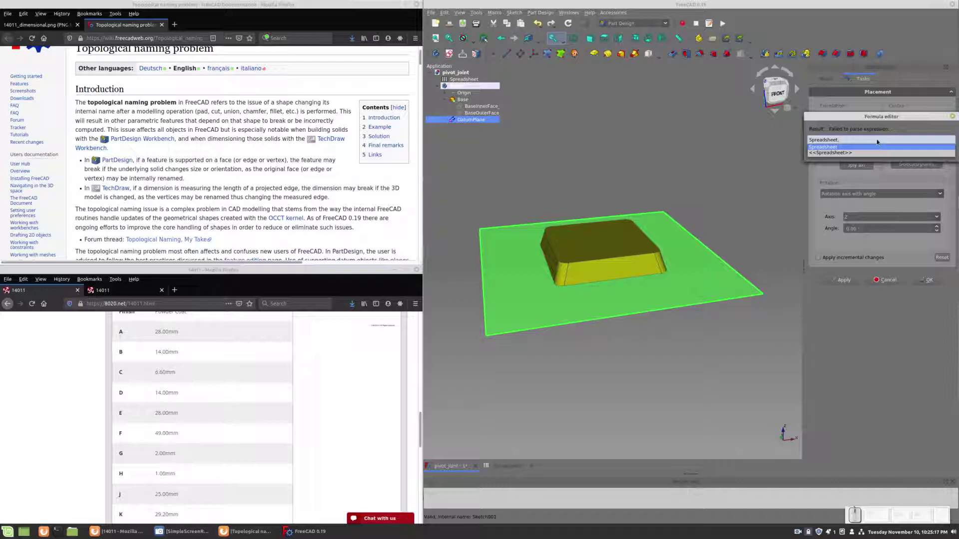
{"action": "type", "text": "BaseT"}
{"action": "key", "text": "Return"}
{"action": "key", "text": "Return"}
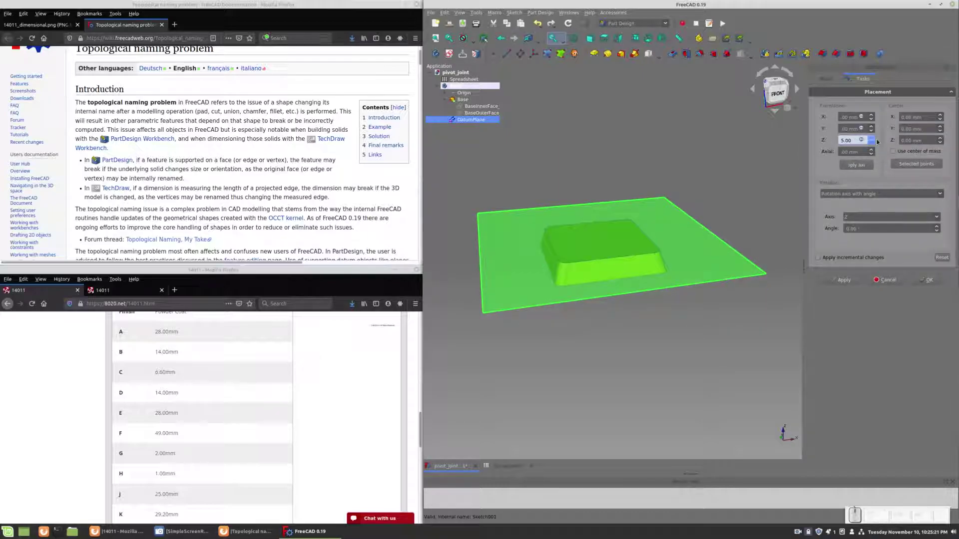
{"action": "middle_click_drag", "start_coordinate": [676, 370], "coordinate": [696, 355]}
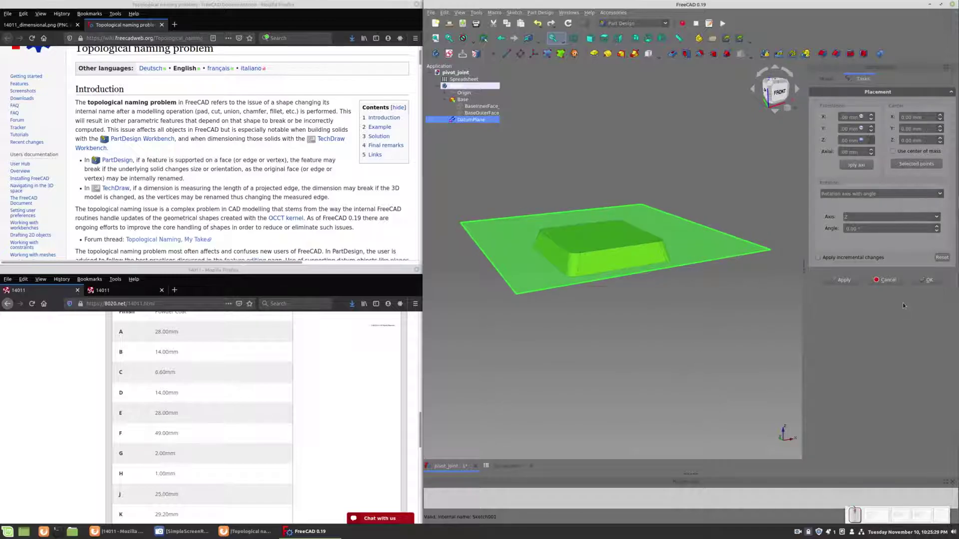
{"action": "left_click", "coordinate": [924, 280]}
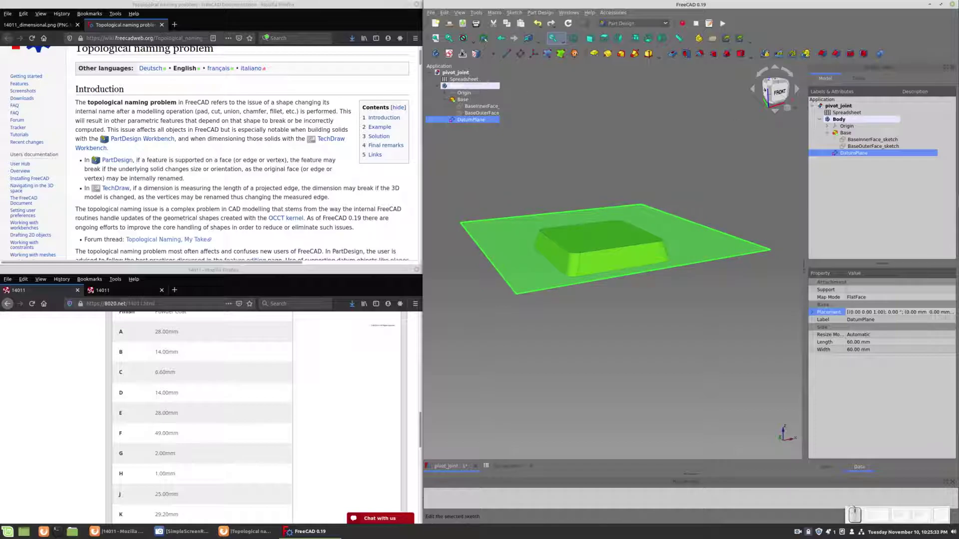
Create a sketch on the datum plane and draw a circle about 6.63 mm in diameter centred on the origin
{"action": "left_click", "coordinate": [450, 54]}
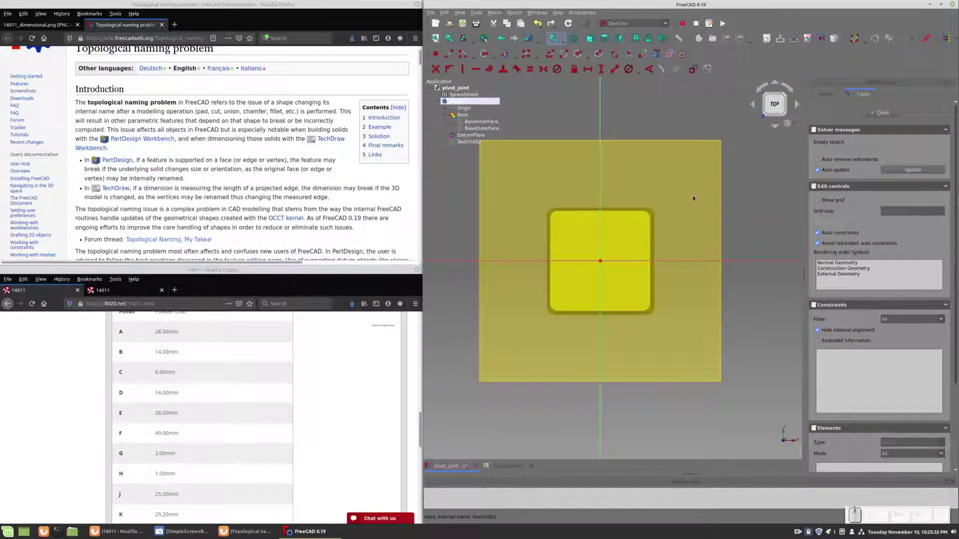
{"action": "left_click", "coordinate": [483, 55]}
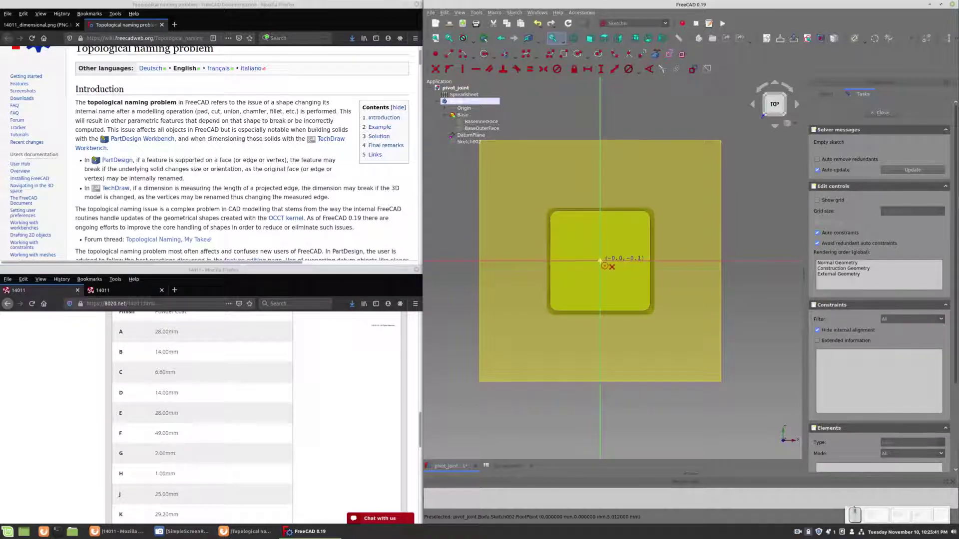
{"action": "left_click", "coordinate": [601, 261]}
{"action": "left_click", "coordinate": [606, 249]}
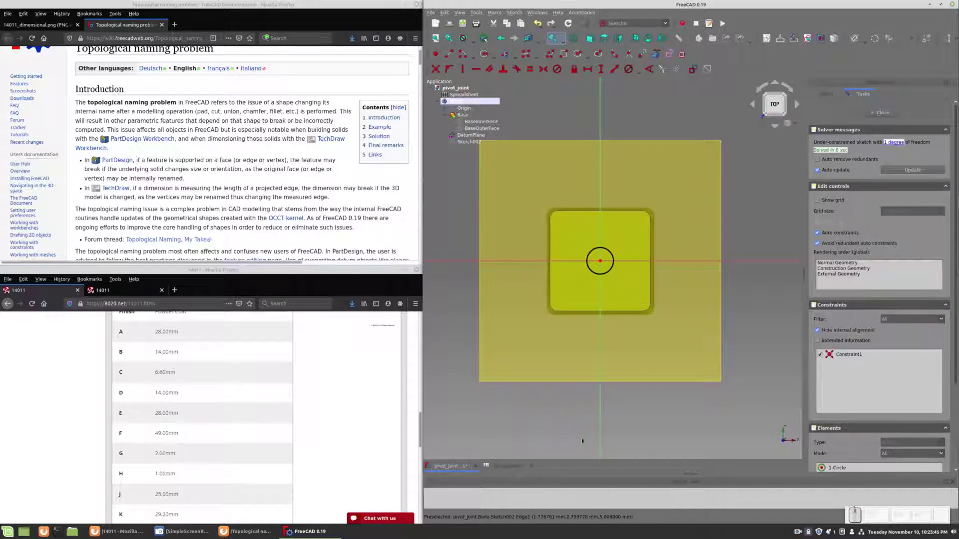
Check the base hole diameter against the 14011 drawing in Firefox and constrain the sketched circle's diameter to Spreadsheet.BaseHoleDiameter, closing the sketch
{"action": "left_click", "coordinate": [508, 466]}
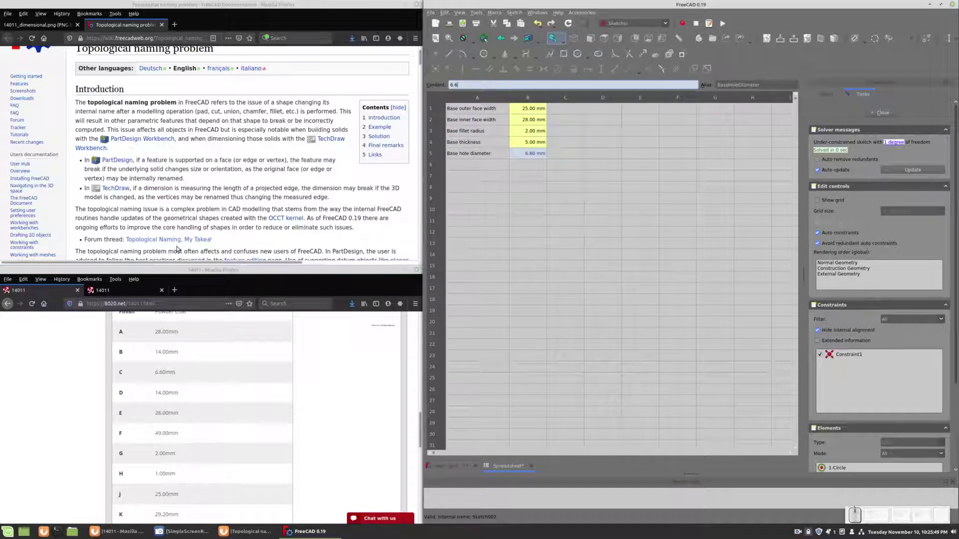
{"action": "left_click", "coordinate": [35, 25]}
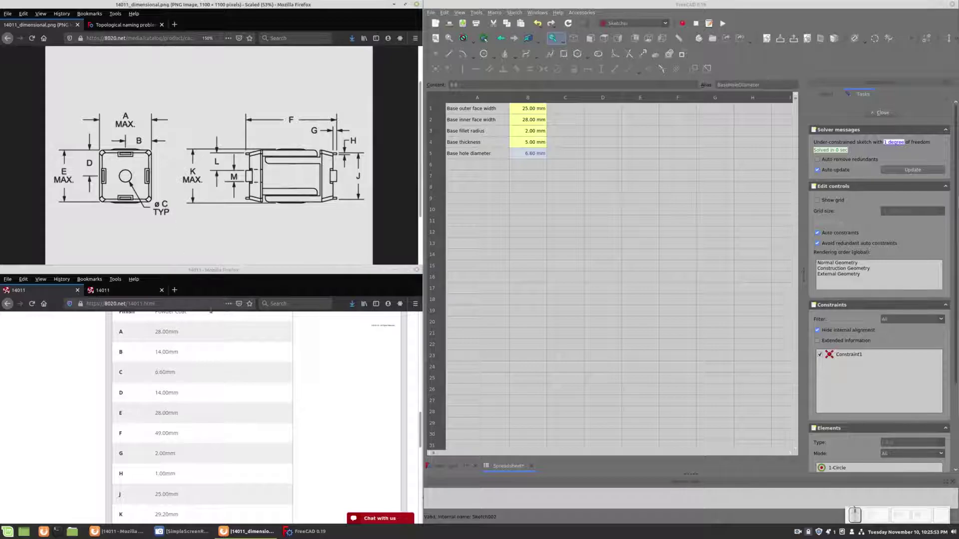
{"action": "left_click", "coordinate": [169, 379]}
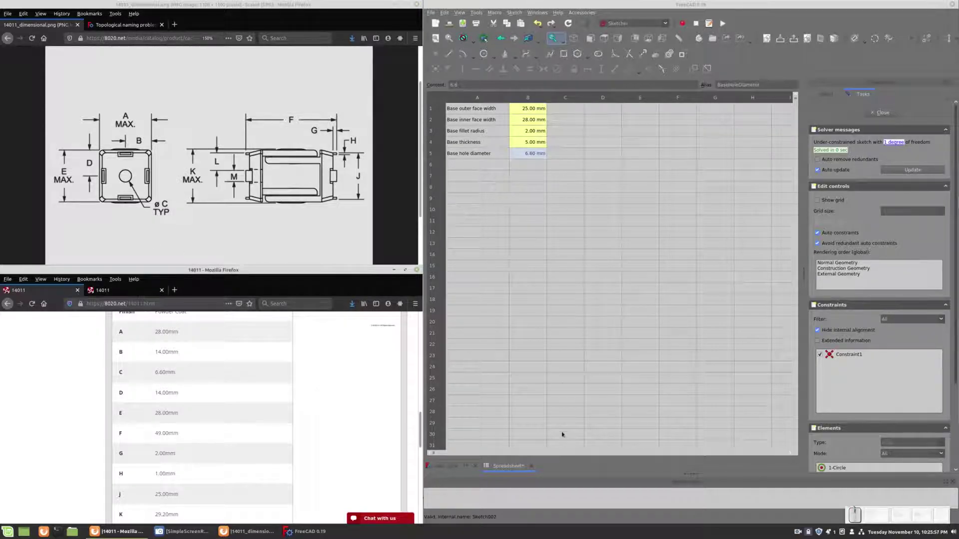
{"action": "left_click", "coordinate": [446, 466]}
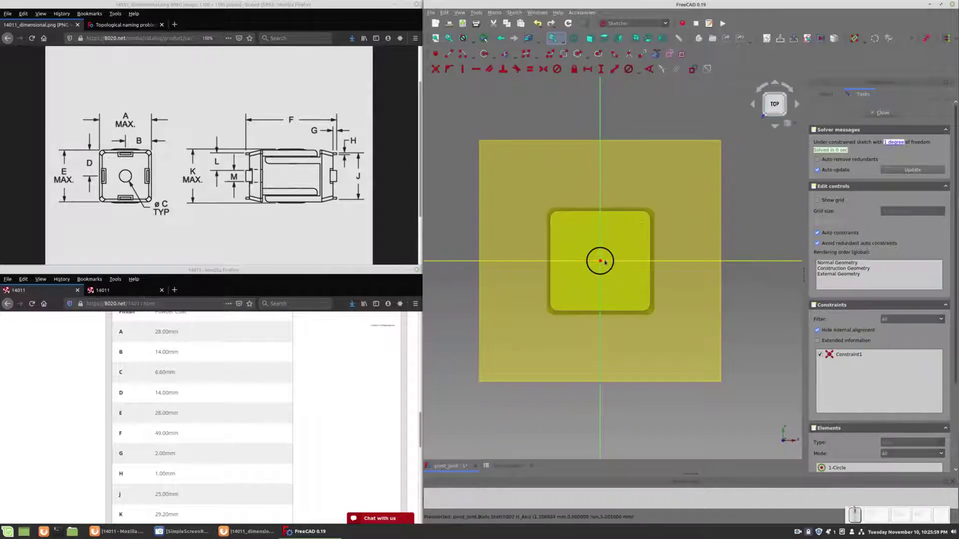
{"action": "left_click", "coordinate": [612, 258]}
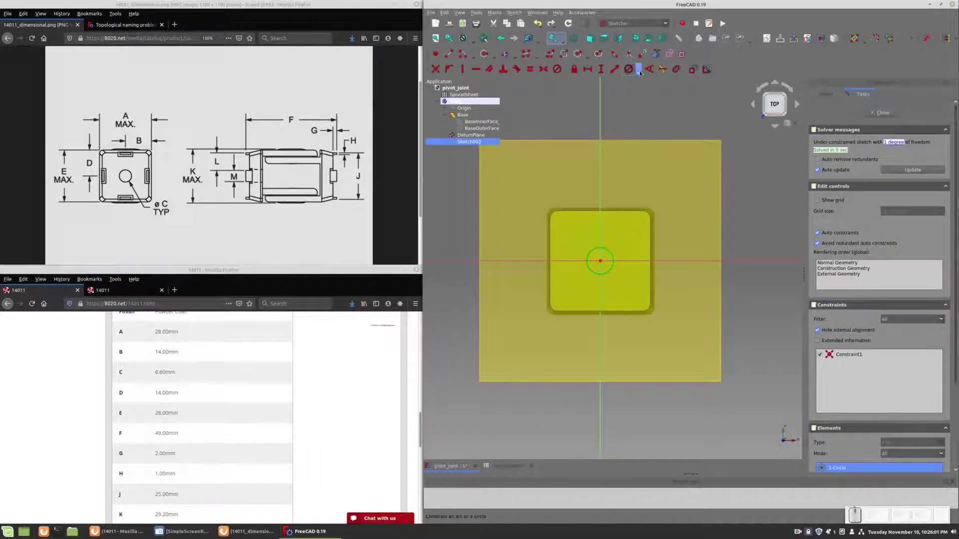
{"action": "left_click", "coordinate": [633, 69]}
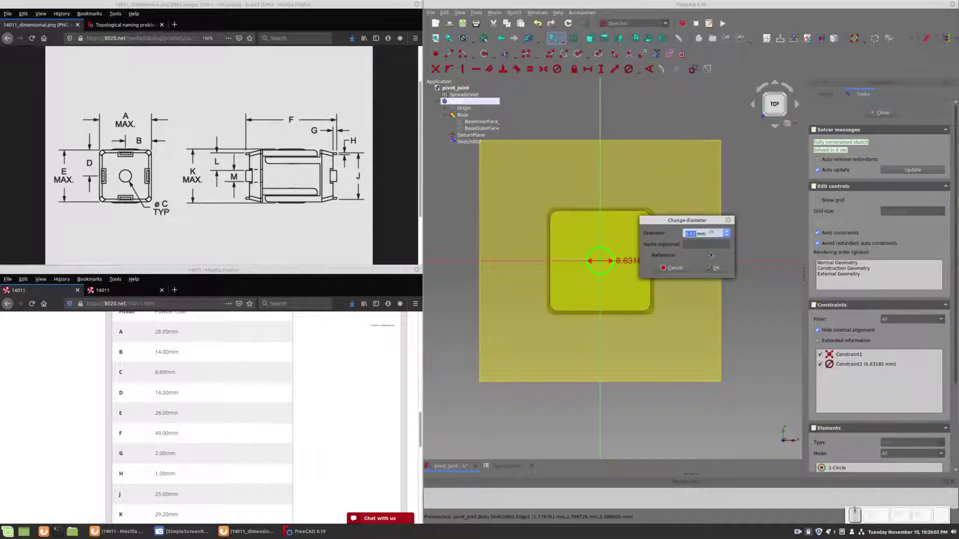
{"action": "left_click", "coordinate": [712, 233]}
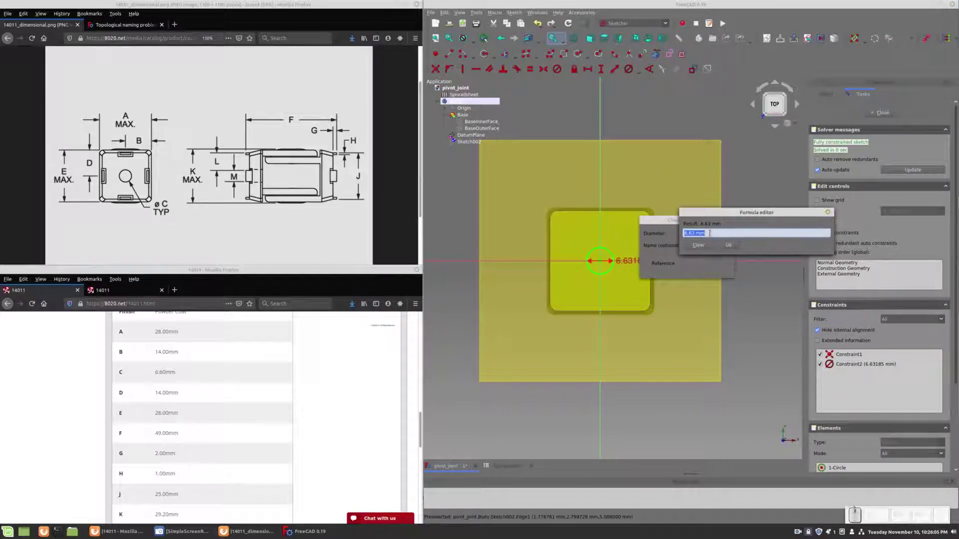
{"action": "type", "text": "Spreadsheet"}
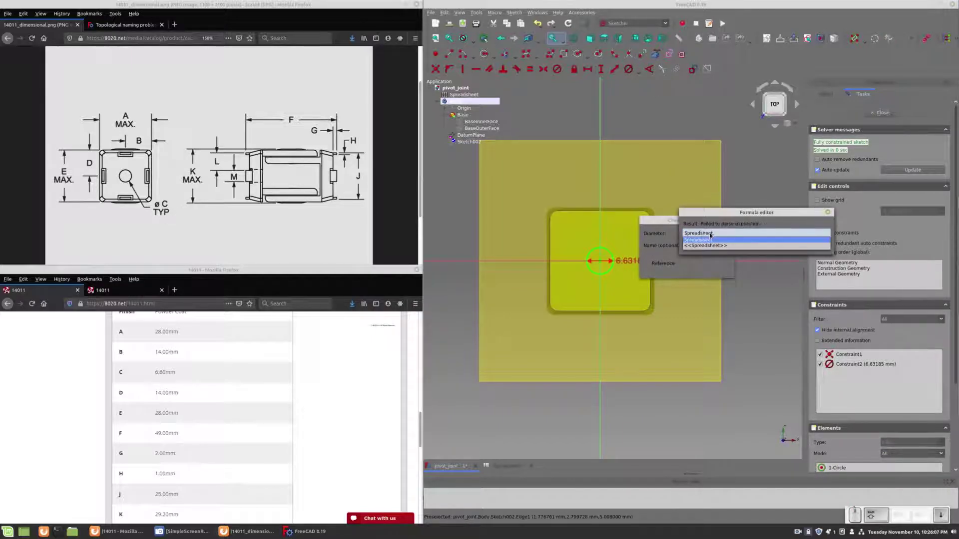
{"action": "type", "text": ".BaseHoleDiameter"}
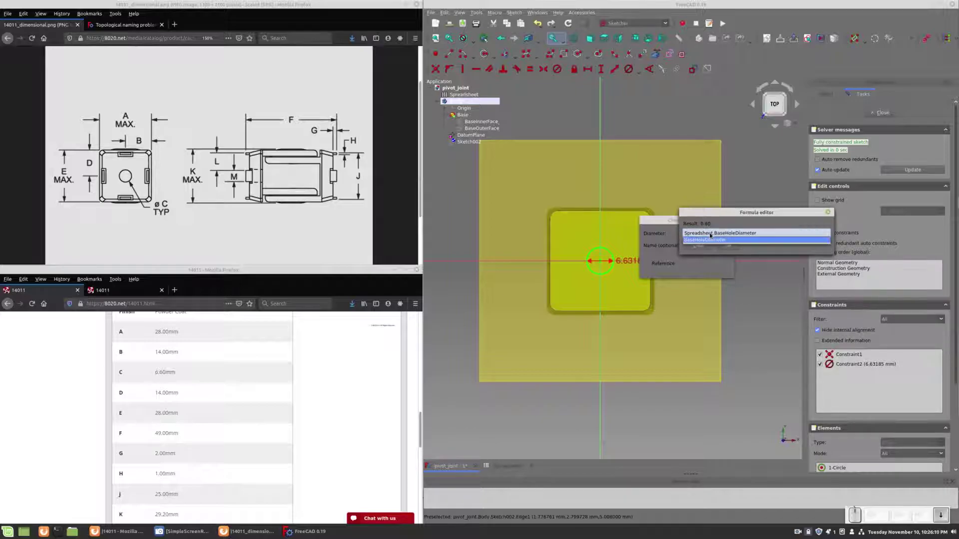
{"action": "key", "text": "Return"}
{"action": "key", "text": "Return"}
{"action": "key", "text": "Return"}
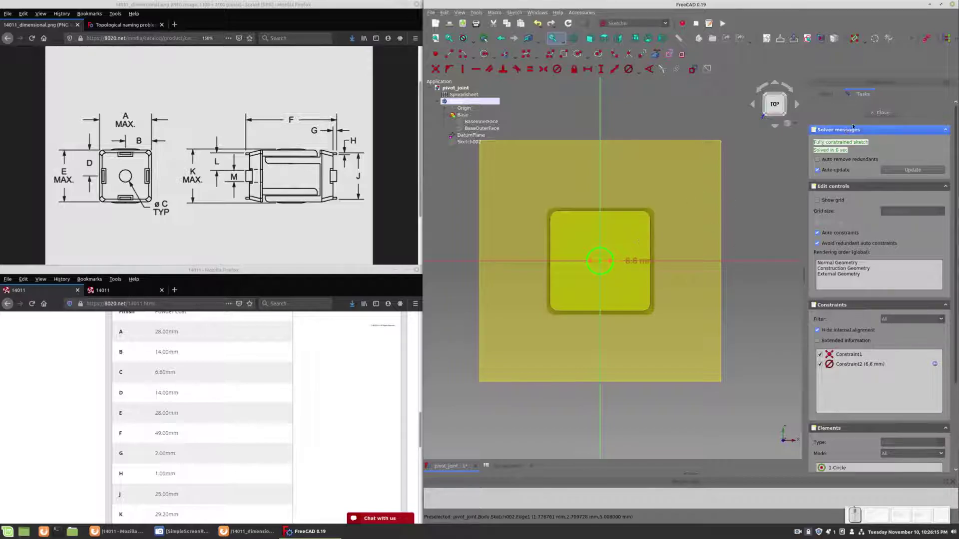
{"action": "left_click", "coordinate": [875, 112]}
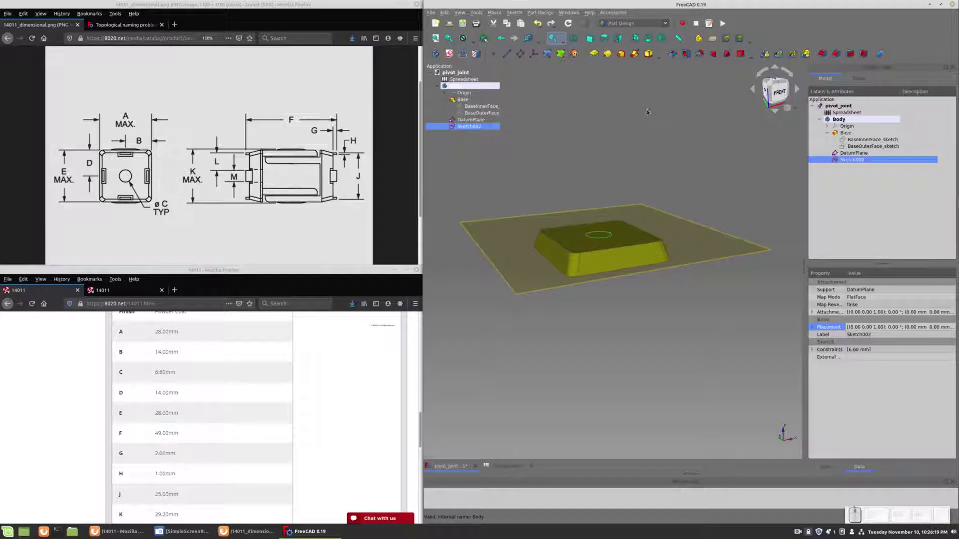
Pocket the circle sketch through the base with its length set by the formula Spreadsheet.BaseThickness
{"action": "left_click", "coordinate": [673, 53]}
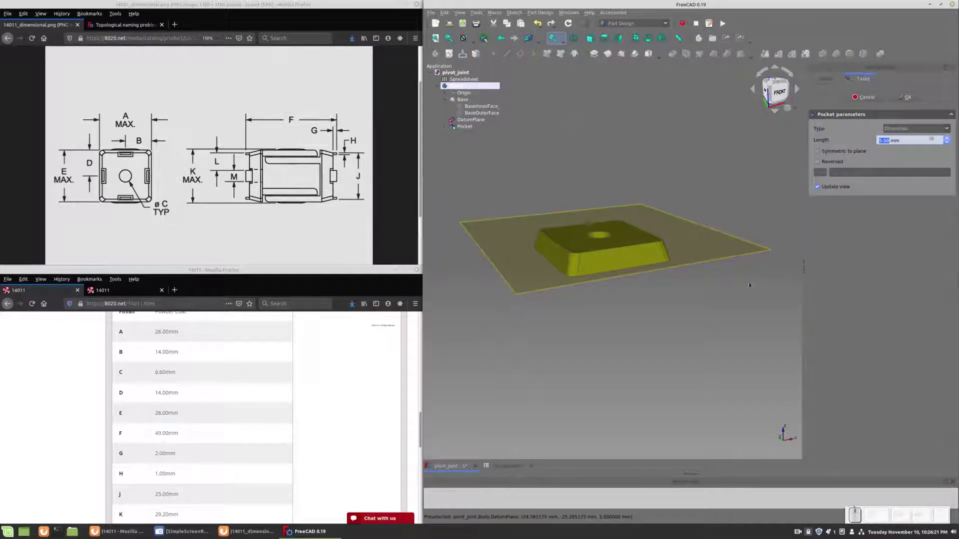
{"action": "left_click", "coordinate": [932, 140]}
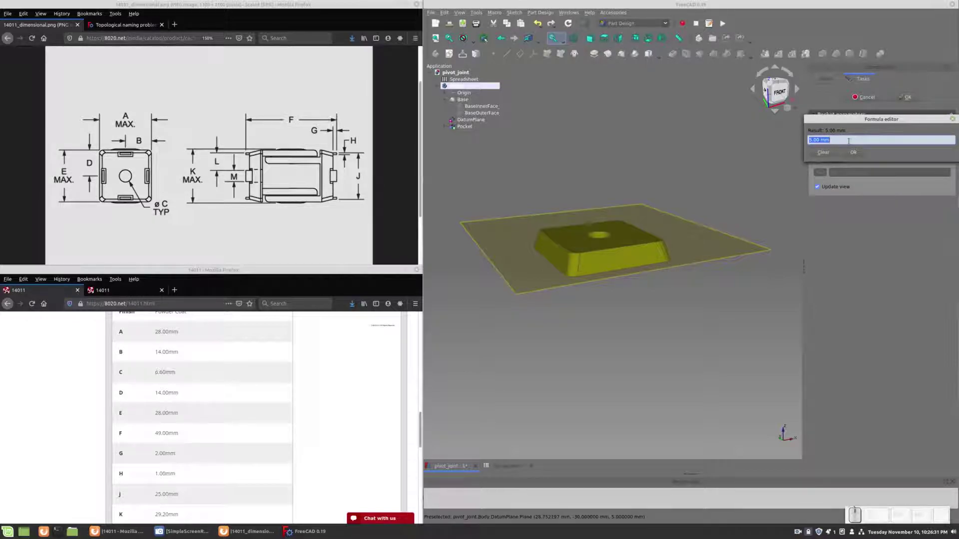
{"action": "type", "text": "Spreadsheet."}
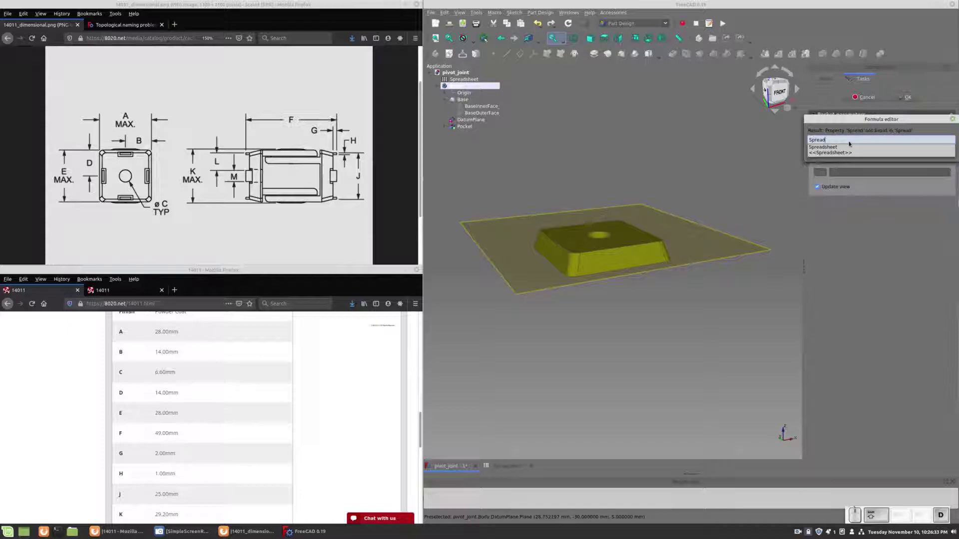
{"action": "type", "text": "BaseThix"}
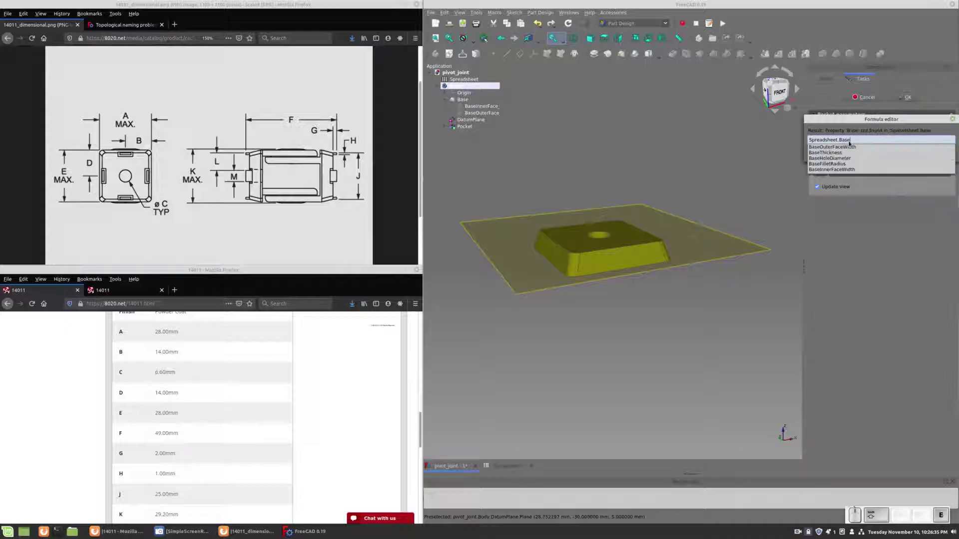
{"action": "key", "text": "BackSpace"}
{"action": "key", "text": "BackSpace"}
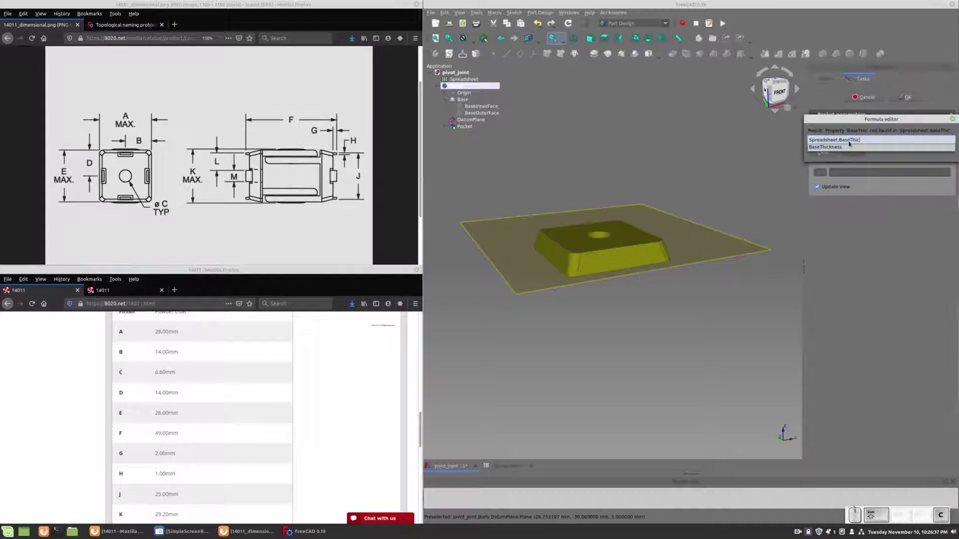
{"action": "type", "text": "ckness"}
{"action": "key", "text": "Return"}
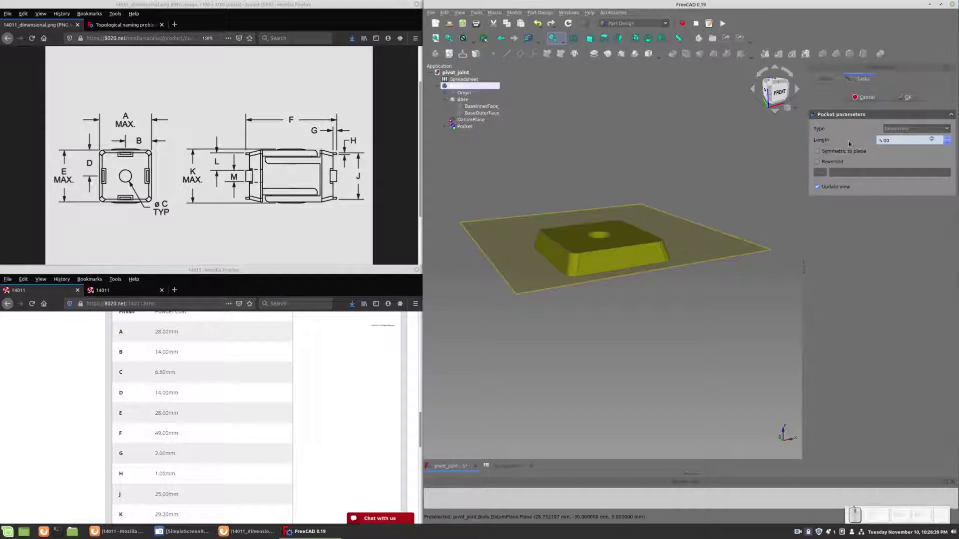
{"action": "left_click", "coordinate": [901, 98]}
Rename the datum plane as BaseHole_DatumPlane
{"action": "middle_click_drag", "start_coordinate": [706, 354], "coordinate": [653, 393]}
{"action": "left_click", "coordinate": [443, 121]}
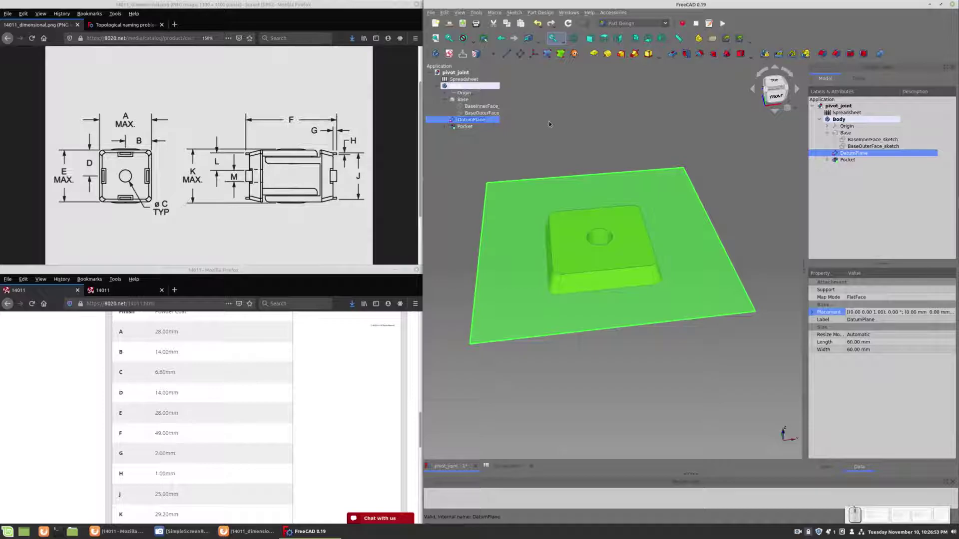
{"action": "key", "text": "shift+e"}
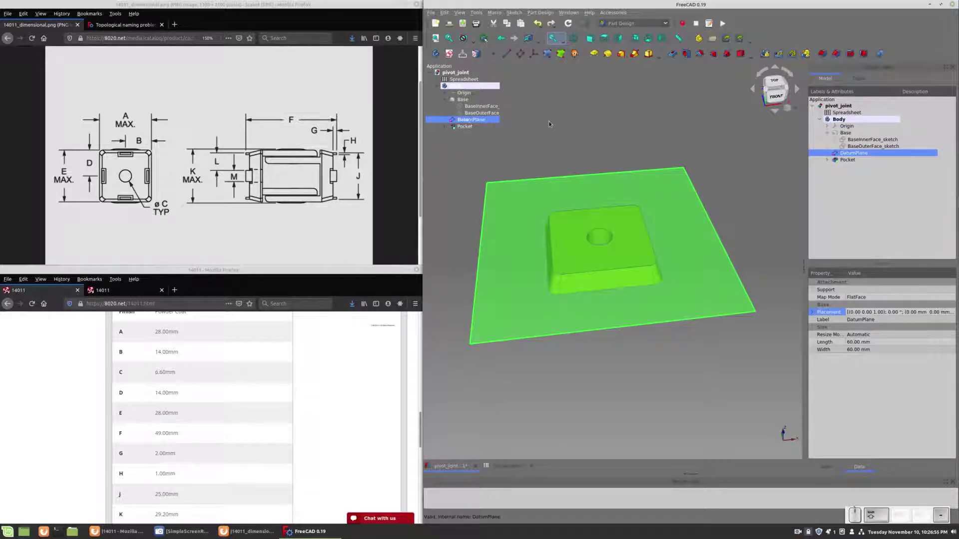
{"action": "key", "text": "shift+h"}
{"action": "key", "text": "shift+d"}
{"action": "type", "text": "Plane"}
{"action": "key", "text": "Return"}
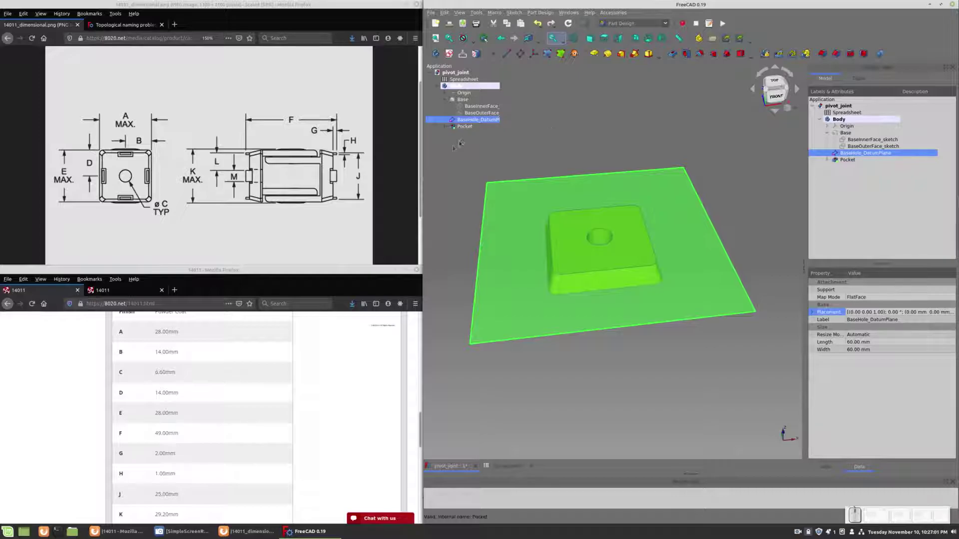
Rename the sketch under the pocket feature as BaseHole_sketch
{"action": "left_click", "coordinate": [446, 126]}
{"action": "left_click", "coordinate": [497, 133]}
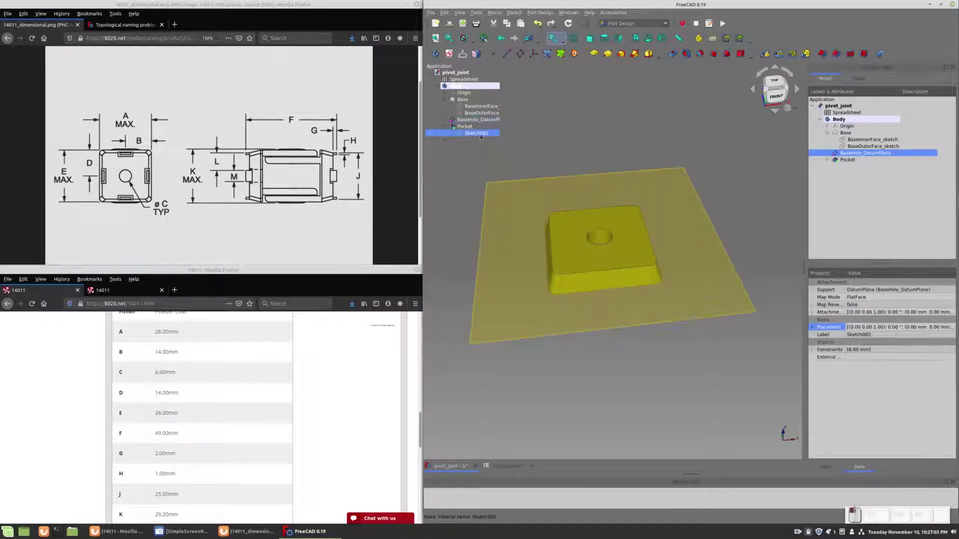
{"action": "key", "text": "F2"}
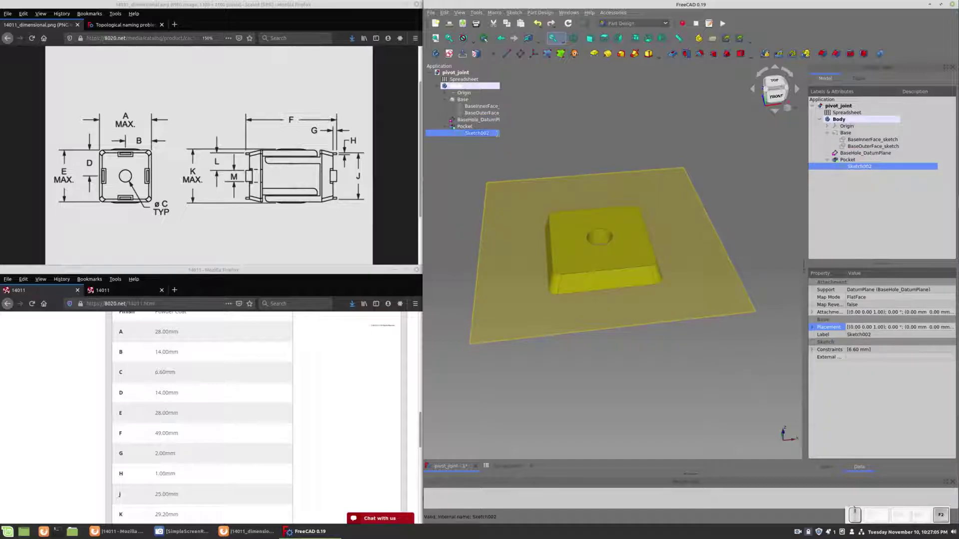
{"action": "type", "text": "Le_sk"}
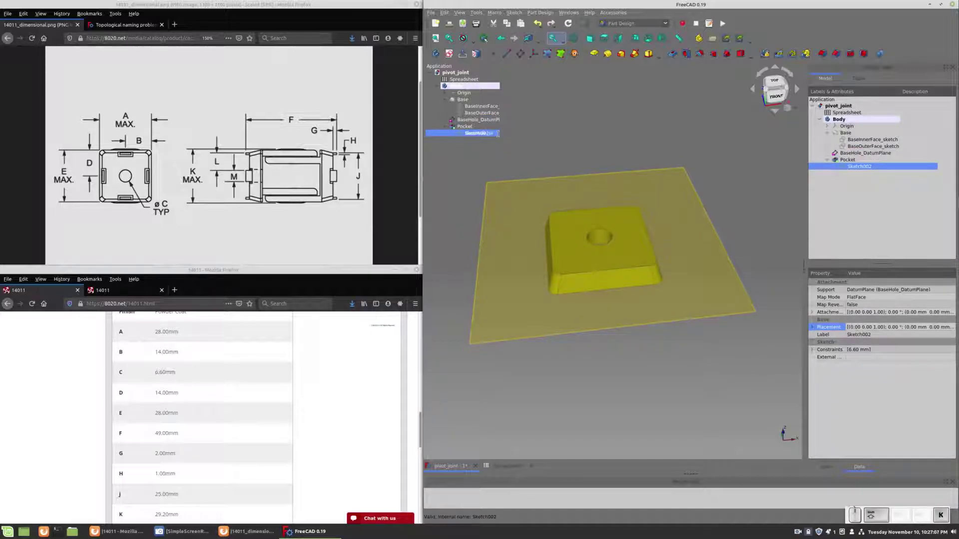
{"action": "type", "text": "etch"}
{"action": "key", "text": "Return"}
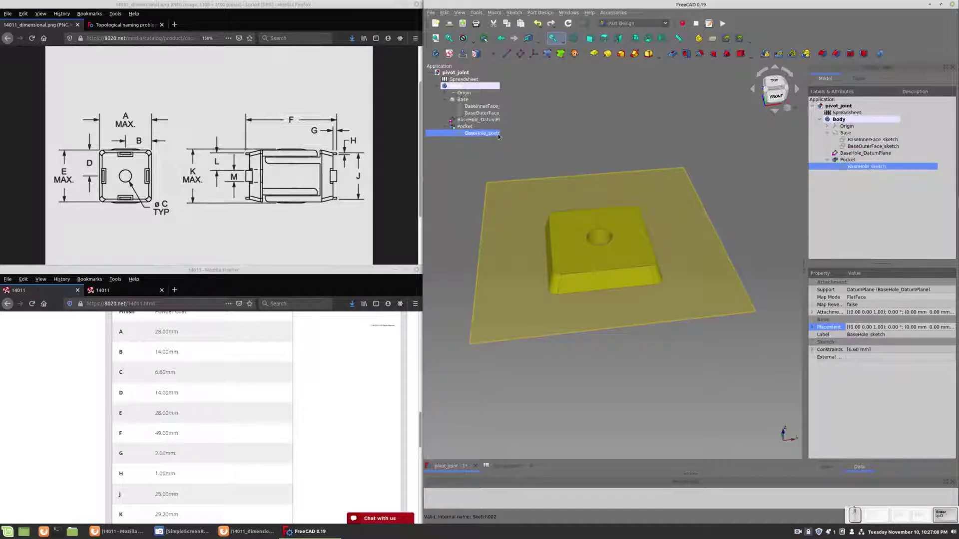
Rename the pocket feature as BaseHole and collapse it in the model tree
{"action": "left_click", "coordinate": [443, 127]}
{"action": "key", "text": "F2"}
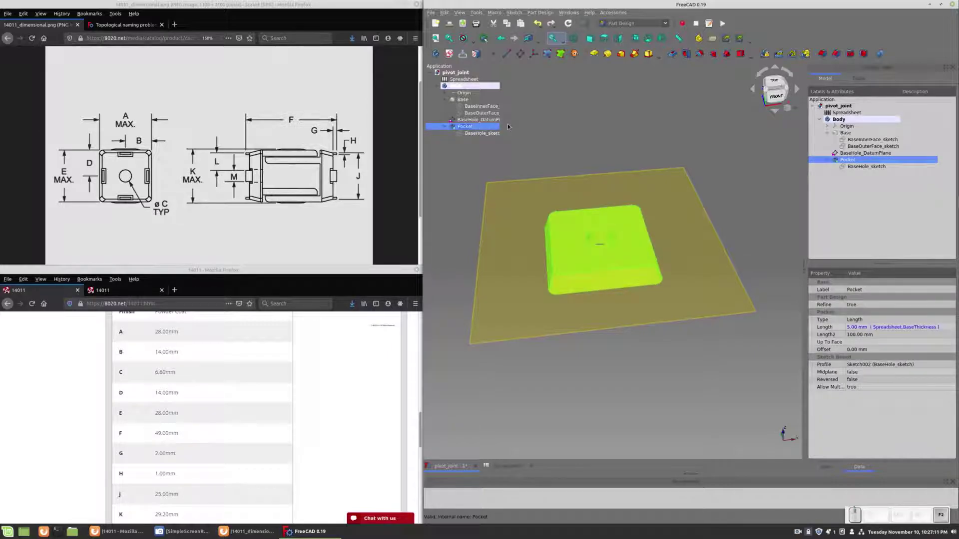
{"action": "type", "text": "EBaseHole"}
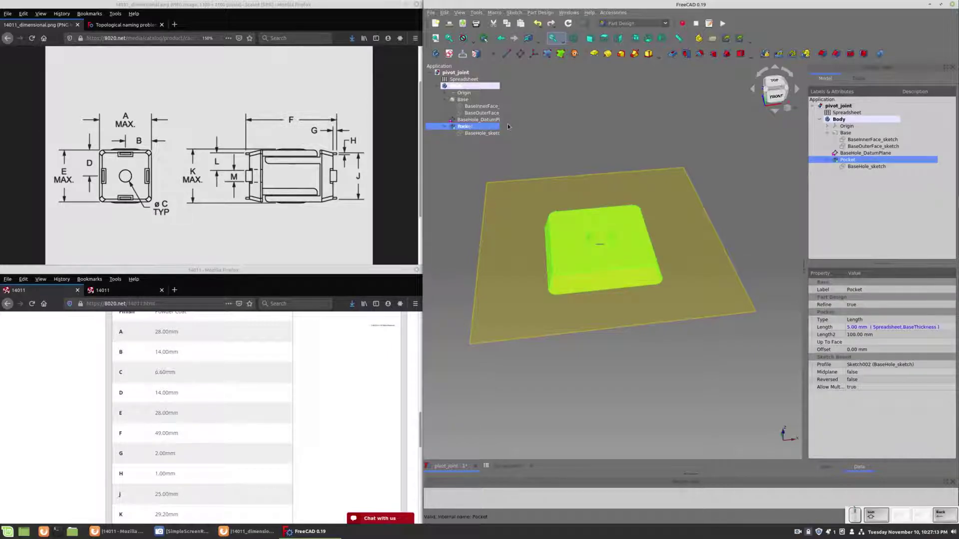
{"action": "key", "text": "Return"}
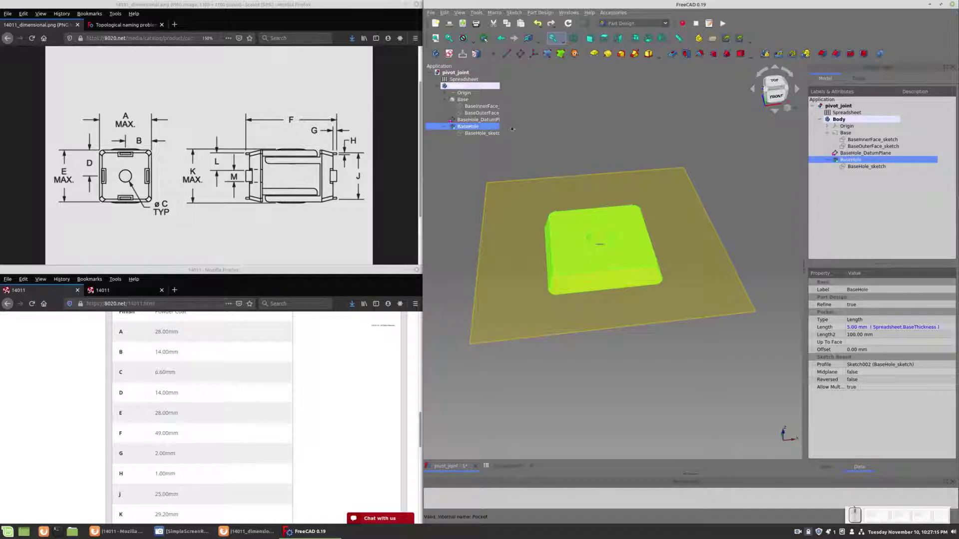
{"action": "left_click", "coordinate": [445, 127]}
{"action": "left_click", "coordinate": [683, 397]}
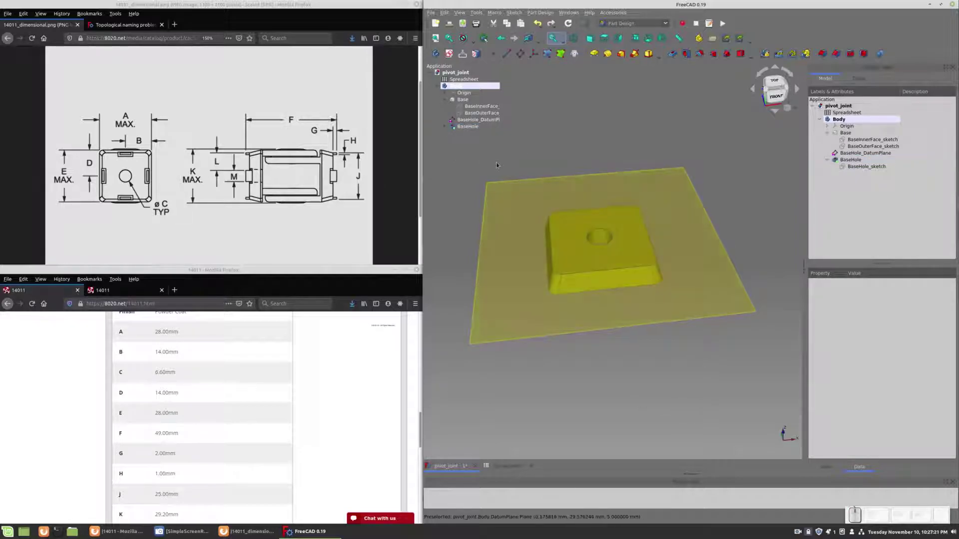
Hide the BaseHole_DatumPlane so only the base with its hole is displayed
{"action": "left_click", "coordinate": [475, 120]}
{"action": "key", "text": "space"}
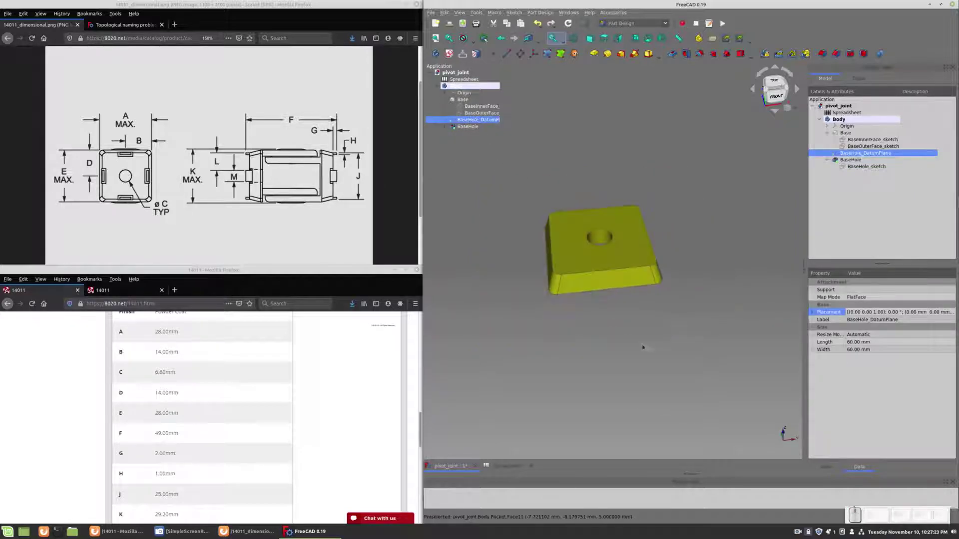
{"action": "left_click", "coordinate": [641, 347]}
{"action": "left_click_drag", "start_coordinate": [641, 347], "coordinate": [590, 230]}
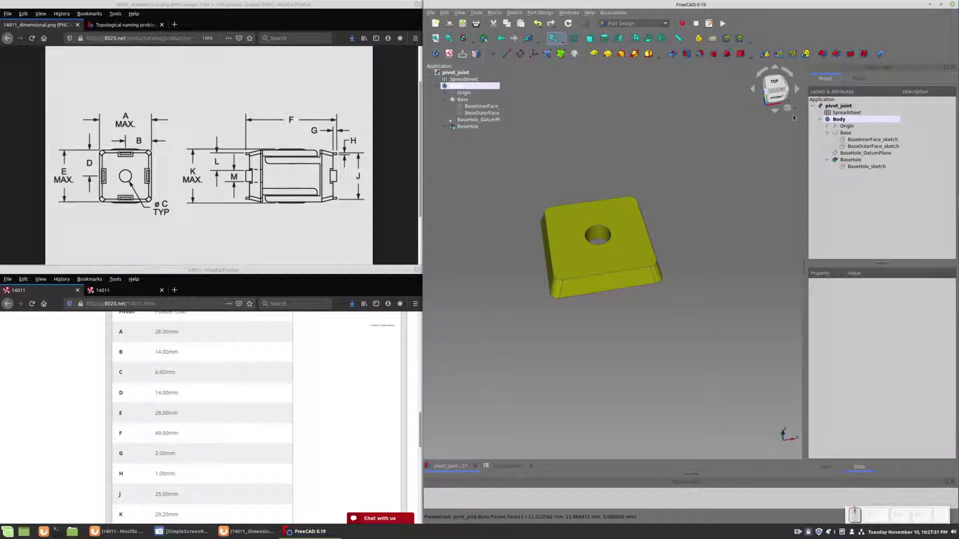
Create a second datum plane in the body using the Plane face attachment mode without any reference
{"action": "left_click", "coordinate": [713, 38]}
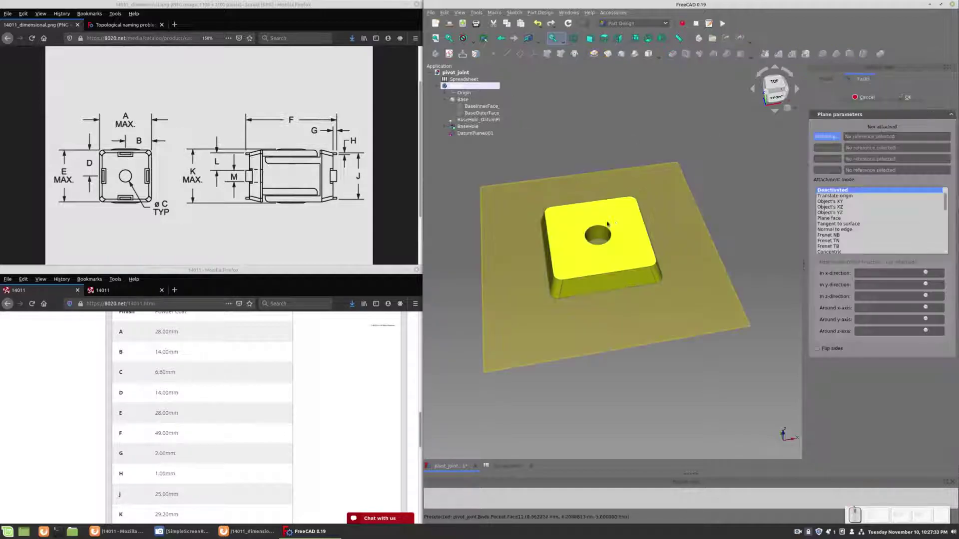
{"action": "left_click", "coordinate": [838, 219]}
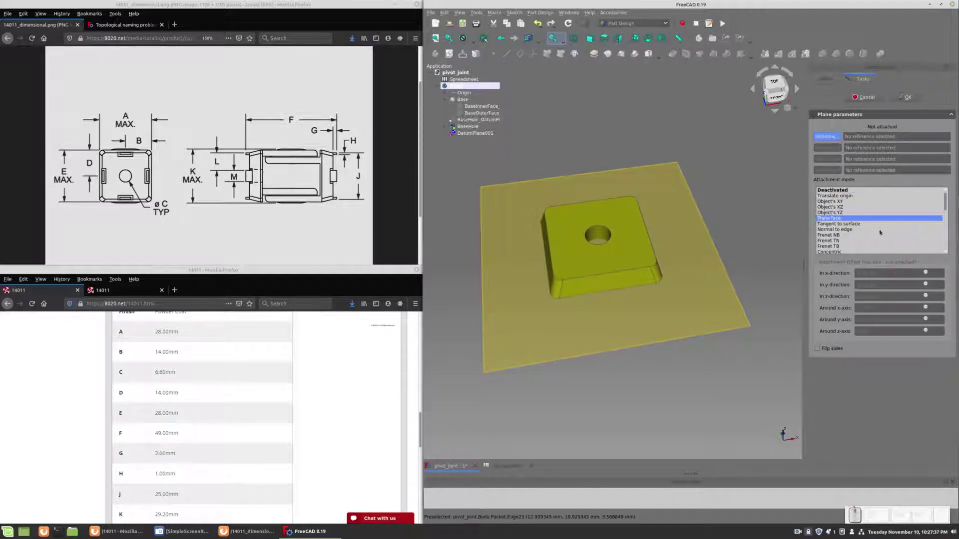
{"action": "left_click", "coordinate": [908, 97]}
Set the new datum plane's Z placement with the formula Spreadsheet.BaseThickness
{"action": "middle_click_drag", "start_coordinate": [690, 370], "coordinate": [778, 266]}
{"action": "left_click", "coordinate": [857, 172]}
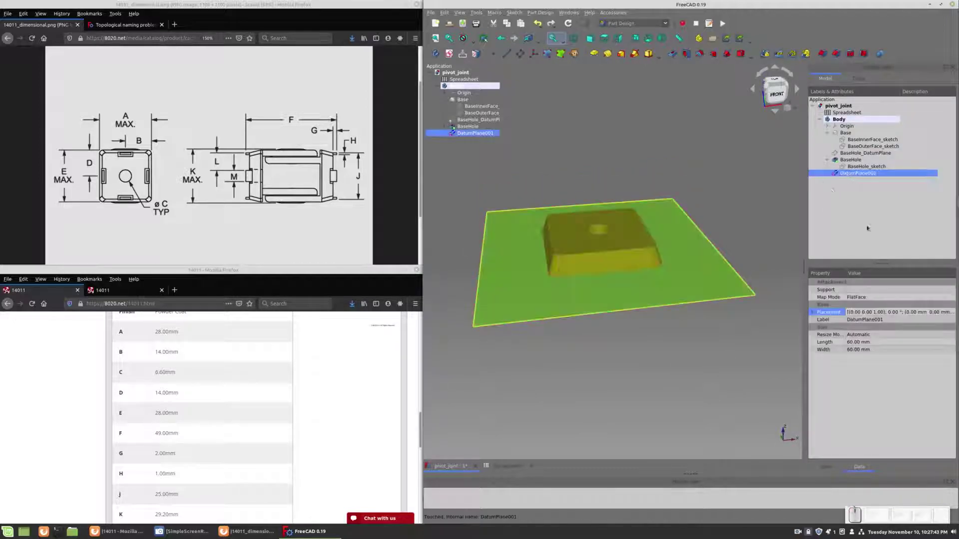
{"action": "left_click", "coordinate": [952, 313]}
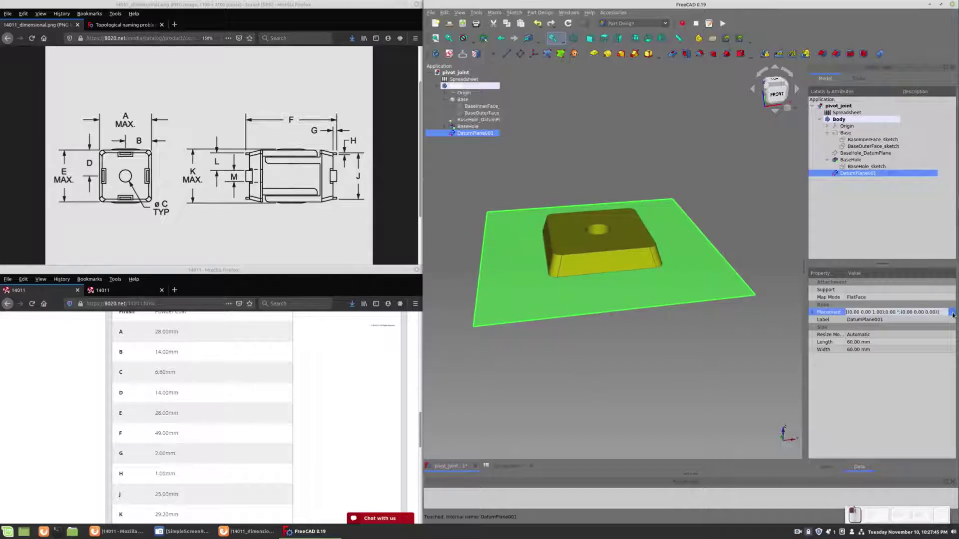
{"action": "left_click", "coordinate": [952, 313]}
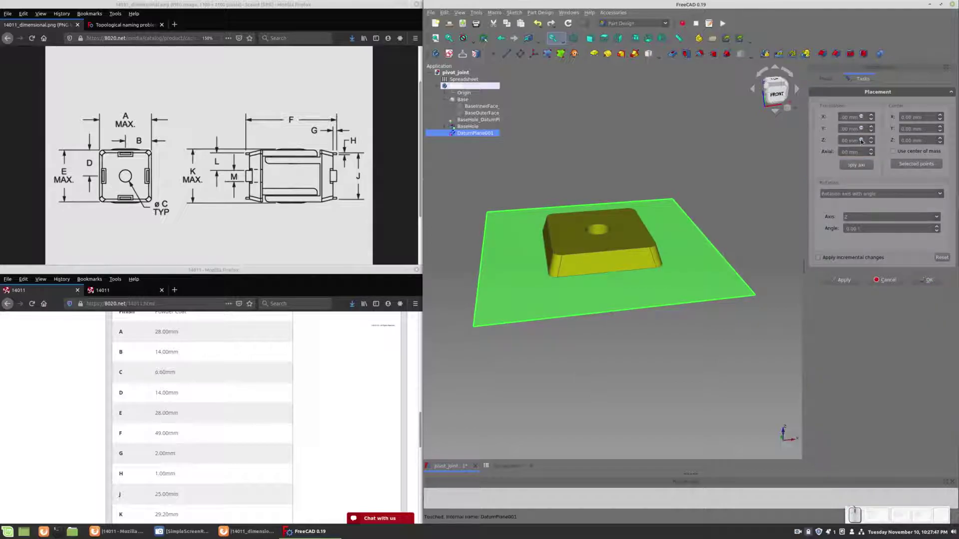
{"action": "left_click", "coordinate": [861, 141]}
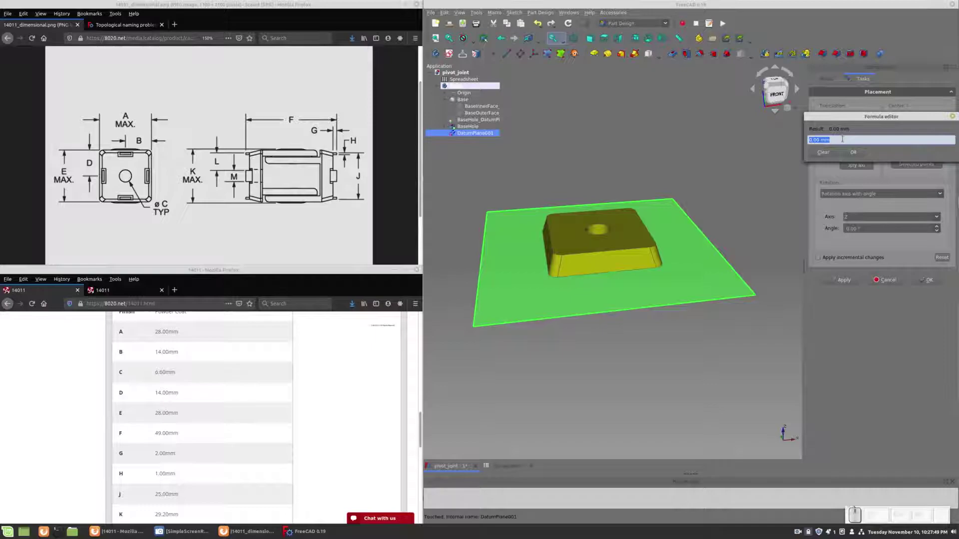
{"action": "type", "text": "Spreadsheet"}
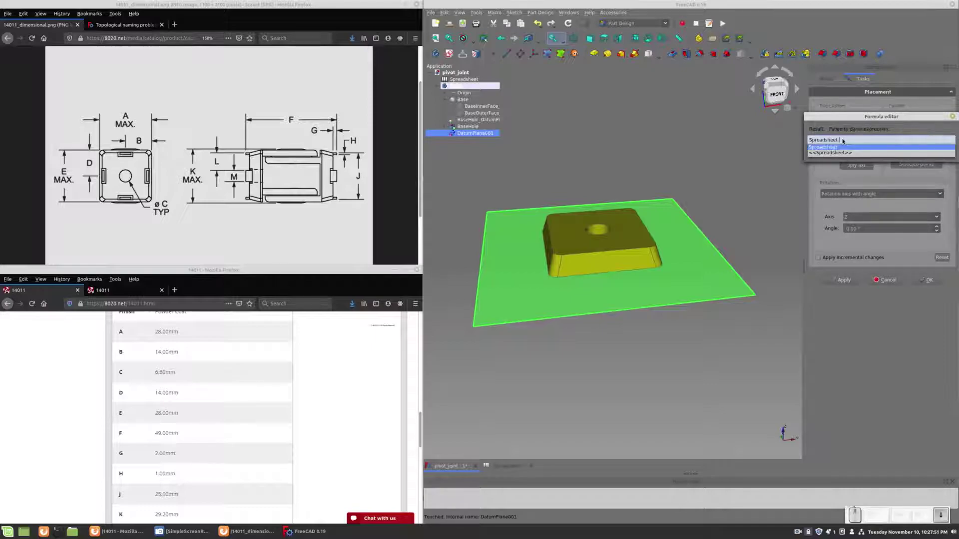
{"action": "type", "text": ".BaseThickness"}
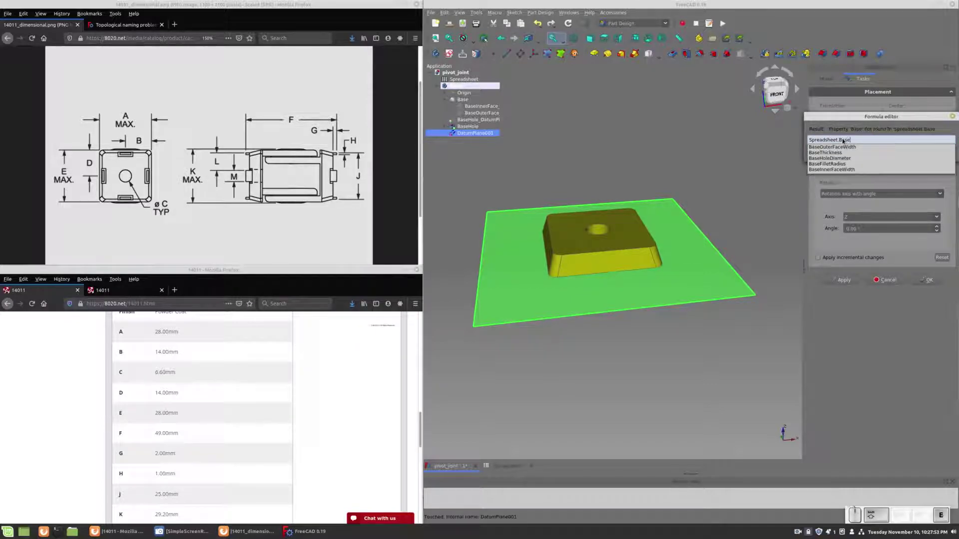
{"action": "key", "text": "Down"}
{"action": "key", "text": "Return"}
{"action": "key", "text": "Return"}
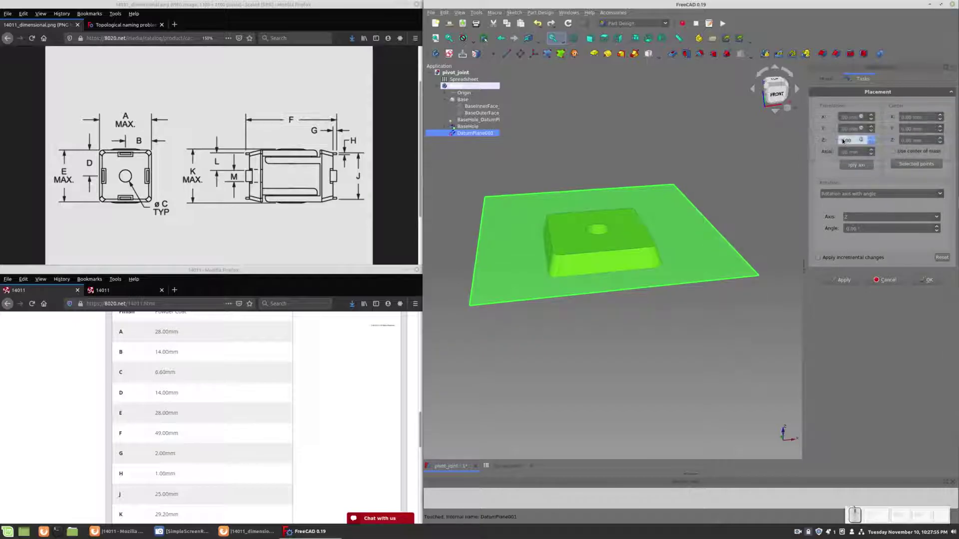
{"action": "left_click", "coordinate": [928, 280]}
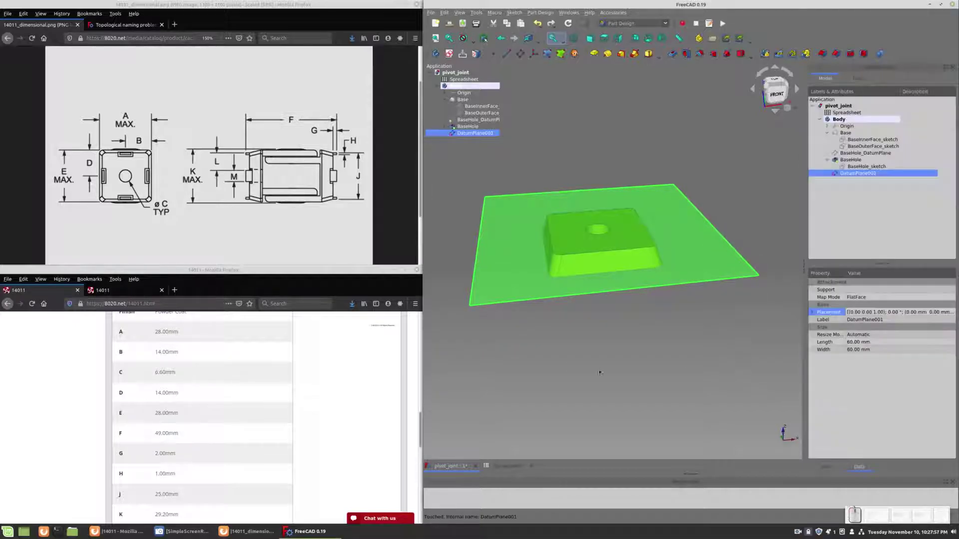
Create a sketch on the new datum plane and draw a small upright rectangle across the horizontal axis, its outer side about 11.66 mm from the vertical axis
{"action": "left_click", "coordinate": [450, 55]}
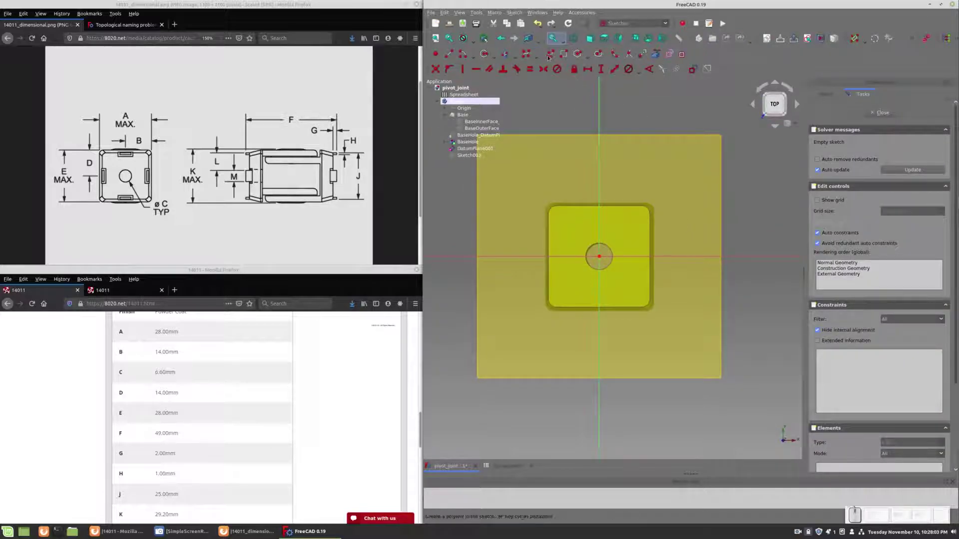
{"action": "left_click", "coordinate": [563, 55]}
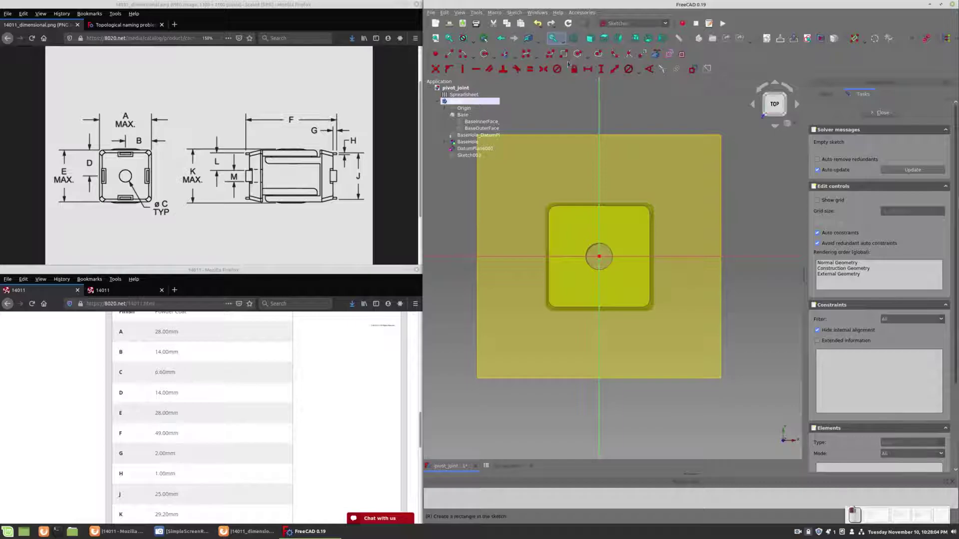
{"action": "left_click", "coordinate": [553, 246]}
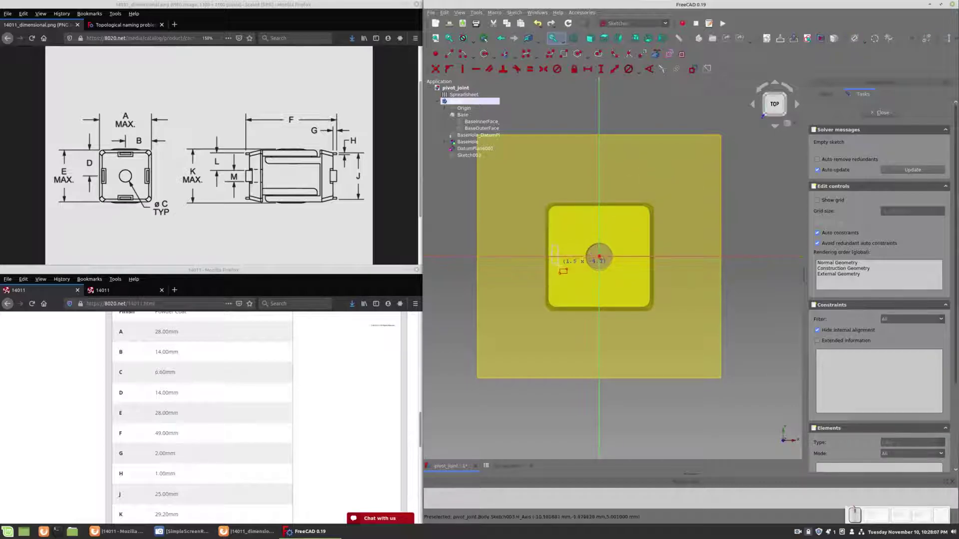
{"action": "left_click", "coordinate": [560, 272]}
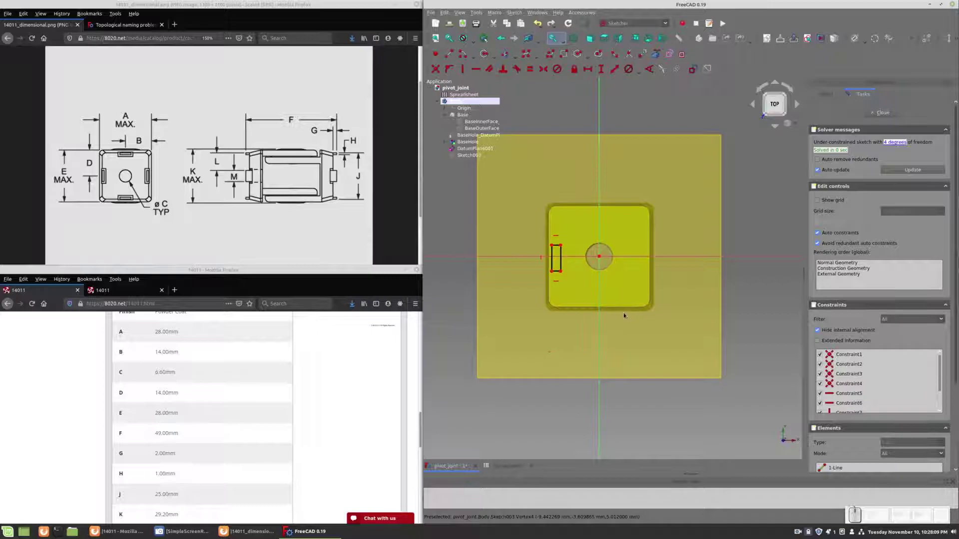
Constrain the rectangle's two outer corners symmetric about the horizontal axis
{"action": "left_click", "coordinate": [552, 247]}
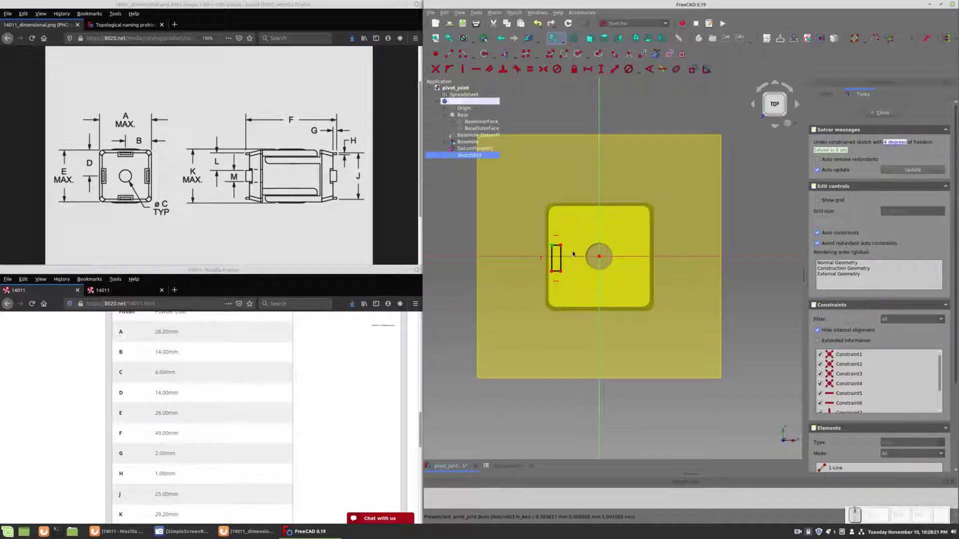
{"action": "left_click", "coordinate": [552, 271]}
{"action": "left_click", "coordinate": [569, 257]}
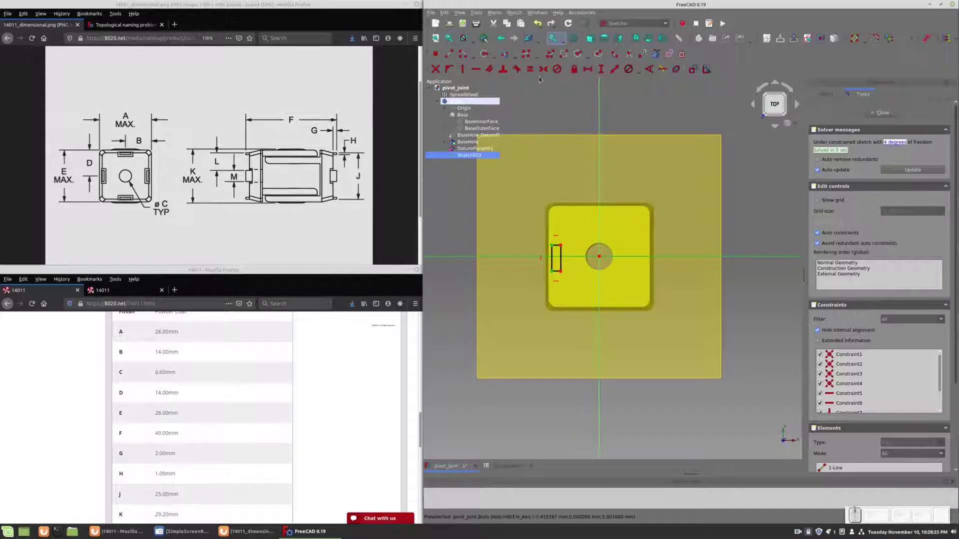
{"action": "key", "text": "s"}
{"action": "left_click", "coordinate": [912, 142]}
{"action": "key", "text": "Delete"}
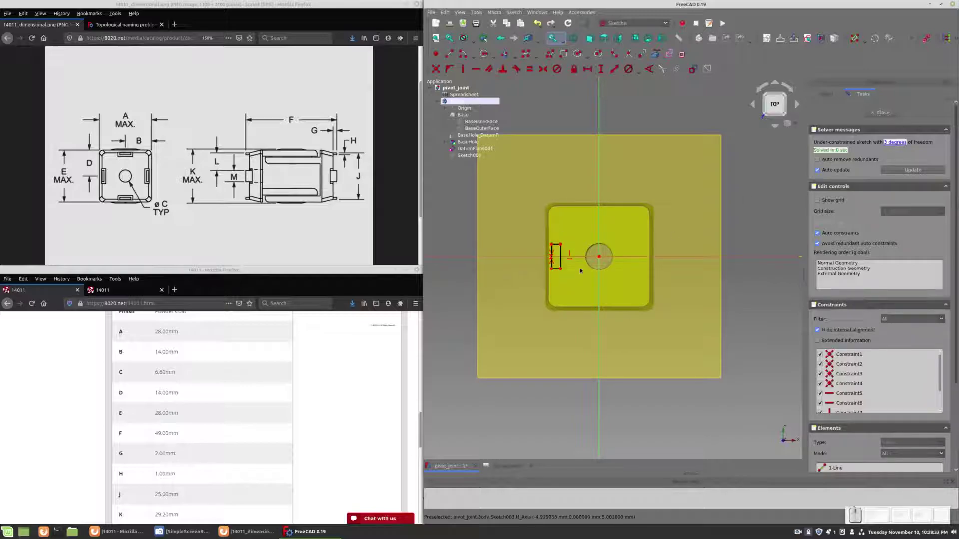
Constrain the horizontal distance between the rectangle's outer corner and the vertical axis to Spreadsheet.BaseOuterFaceWidth/2
{"action": "left_click", "coordinate": [553, 246]}
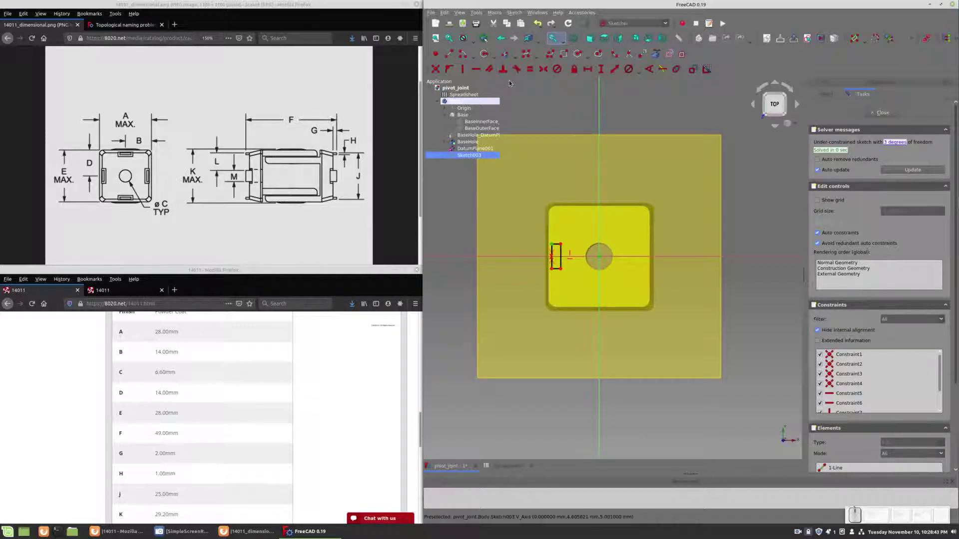
{"action": "left_click", "coordinate": [587, 69]}
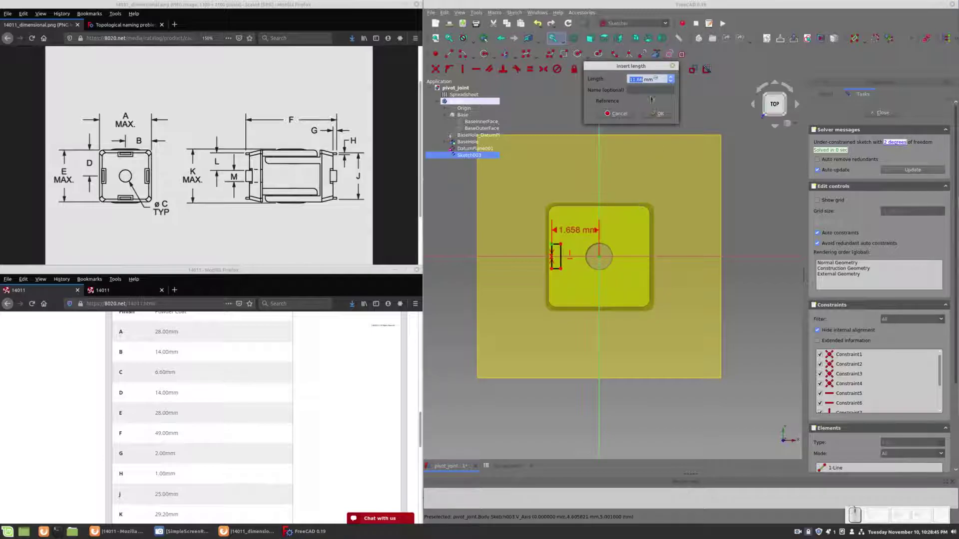
{"action": "left_click", "coordinate": [656, 79]}
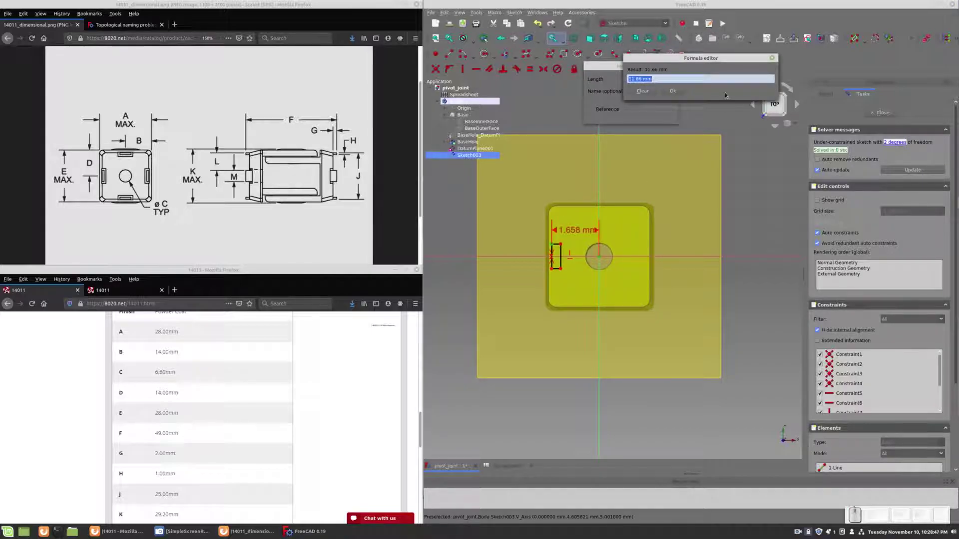
{"action": "type", "text": "Spreadsheet.Base"}
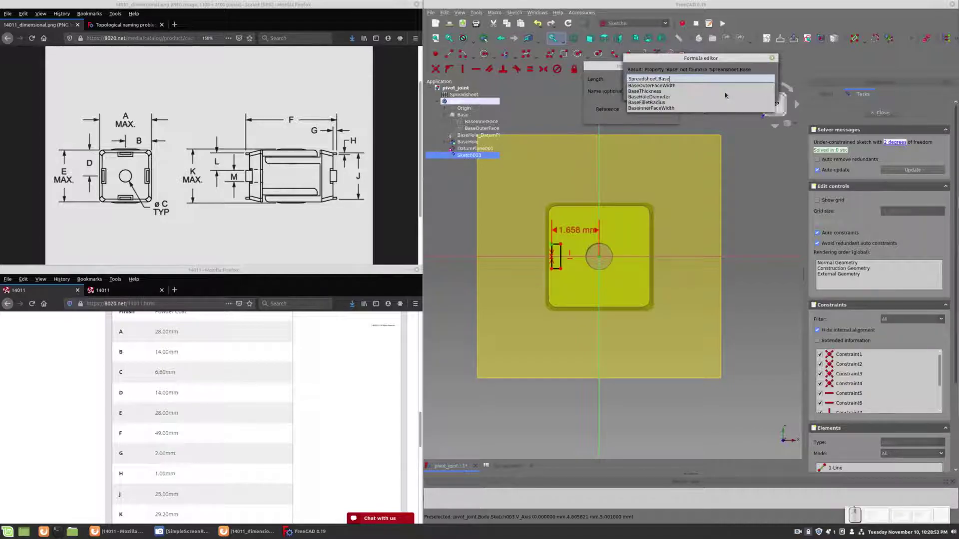
{"action": "type", "text": "Ou"}
{"action": "key", "text": "Down"}
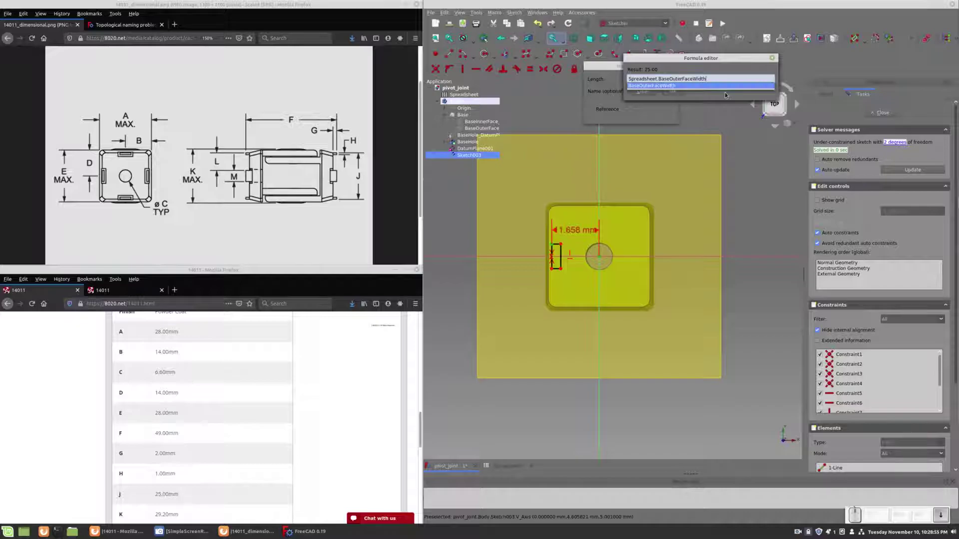
{"action": "type", "text": "/2"}
{"action": "key", "text": "Return"}
{"action": "key", "text": "Return"}
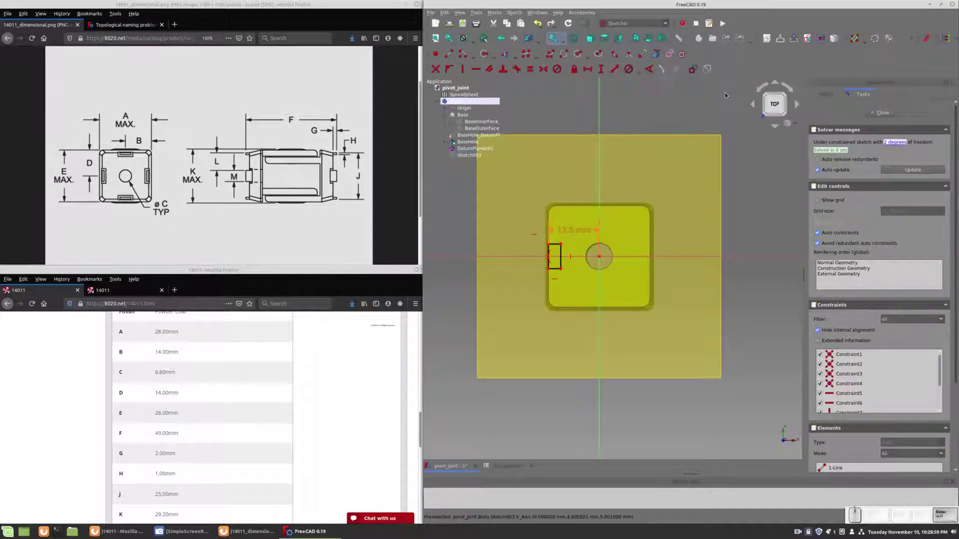
Add a "Tab height" row with the value 2 below the base hole diameter in the spreadsheet
{"action": "left_click", "coordinate": [555, 244]}
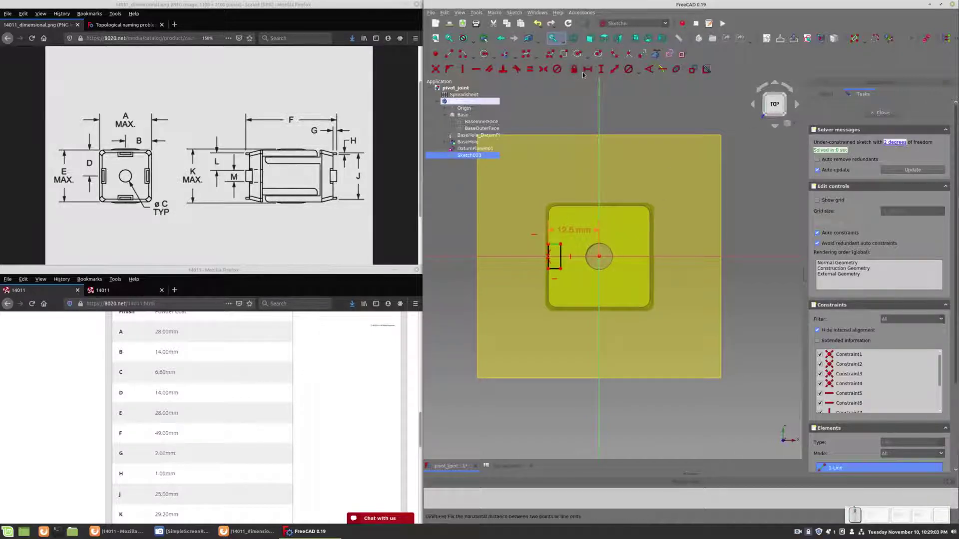
{"action": "left_click", "coordinate": [498, 469]}
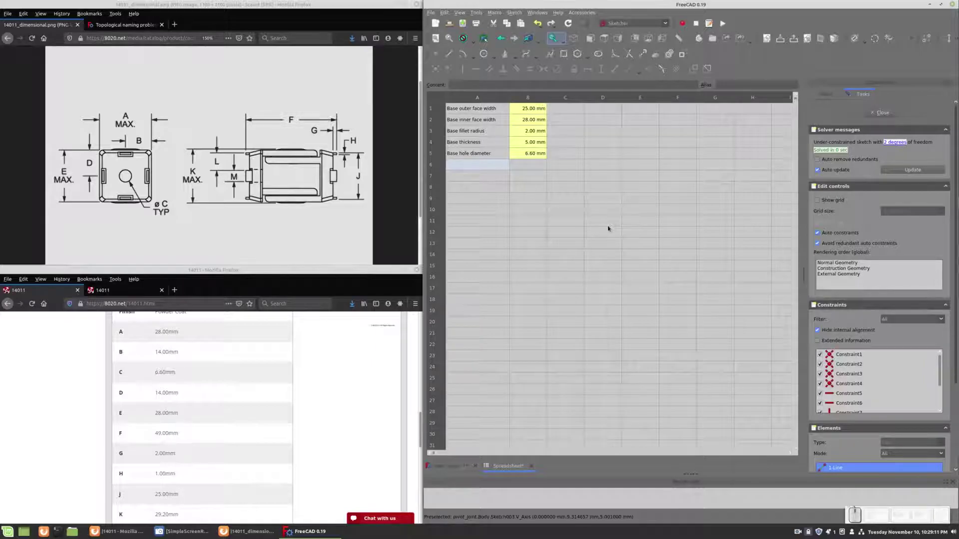
{"action": "type", "text": "Ta"}
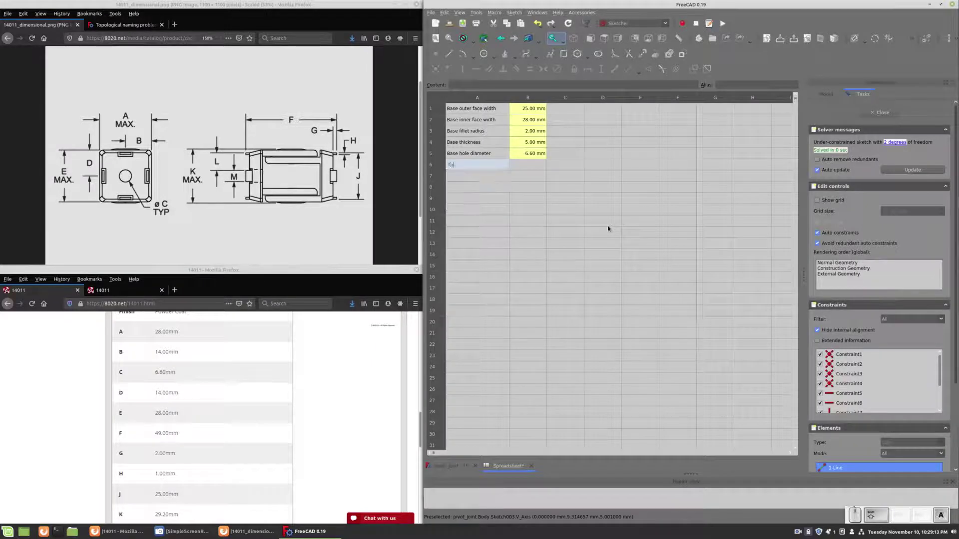
{"action": "type", "text": "b height"}
{"action": "key", "text": "Tab"}
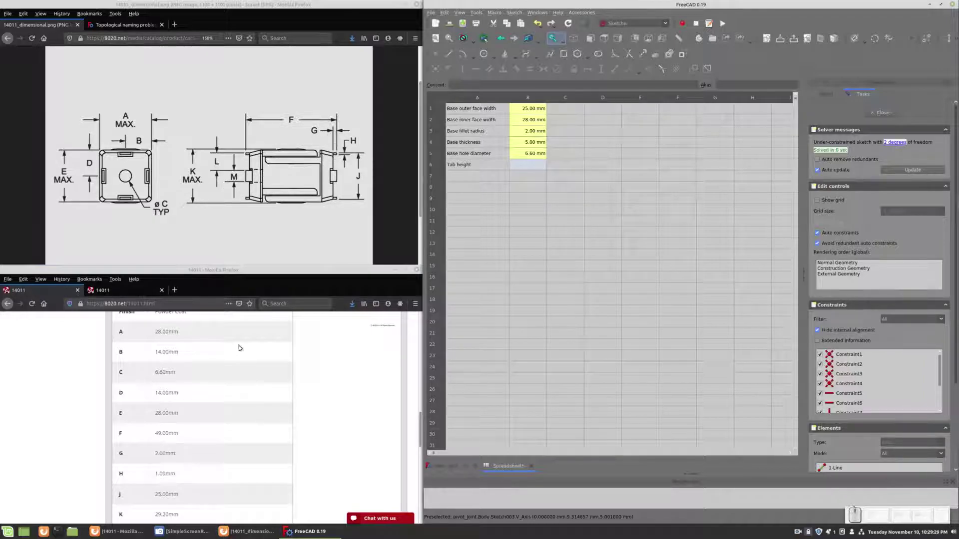
{"action": "scroll", "coordinate": [186, 430], "scroll_direction": "down", "scroll_amount": 1}
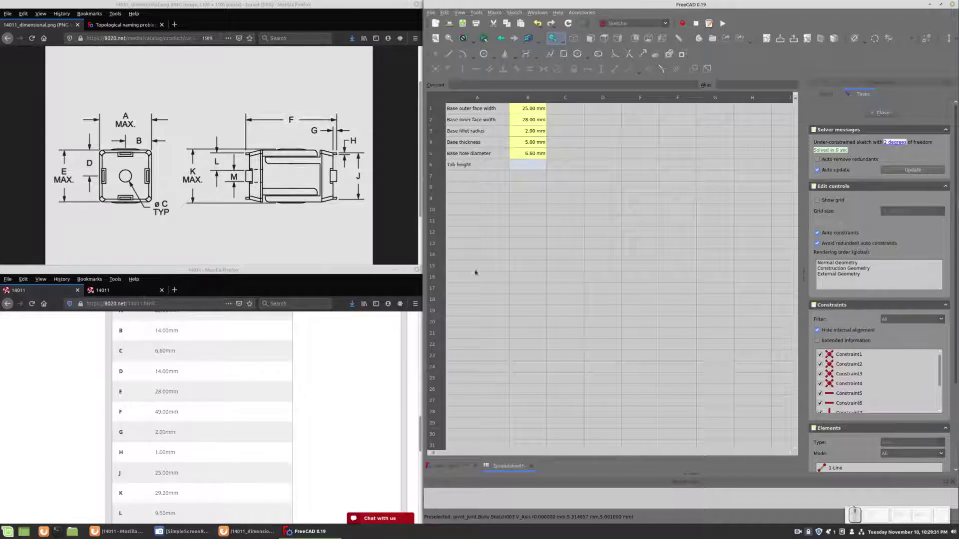
{"action": "type", "text": "2"}
{"action": "key", "text": "Return"}
Give the tab height value the display unit mm and the alias TabHeight
{"action": "right_click", "coordinate": [521, 171]}
{"action": "left_click", "coordinate": [549, 174]}
{"action": "left_click", "coordinate": [724, 215]}
{"action": "left_click", "coordinate": [690, 228]}
{"action": "type", "text": "mm"}
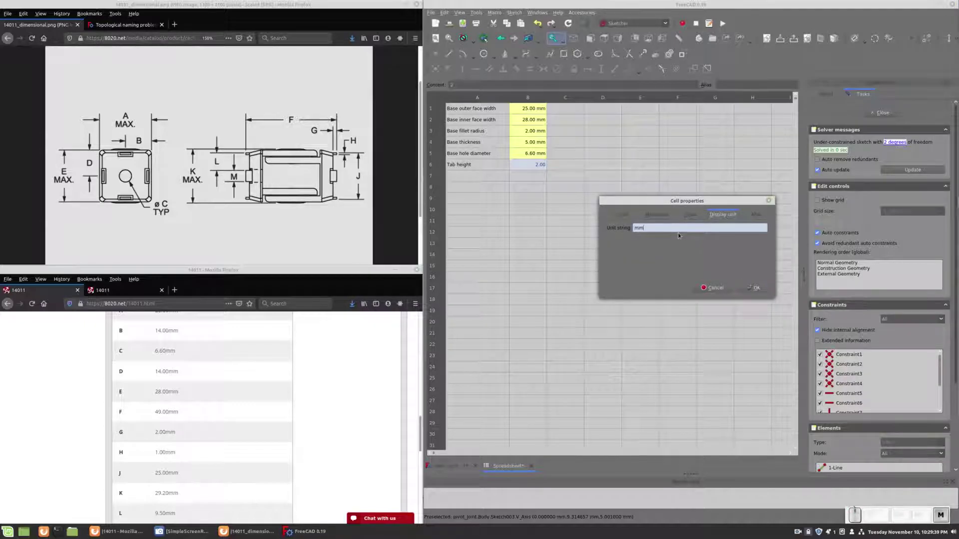
{"action": "left_click", "coordinate": [755, 214]}
{"action": "left_click", "coordinate": [731, 229]}
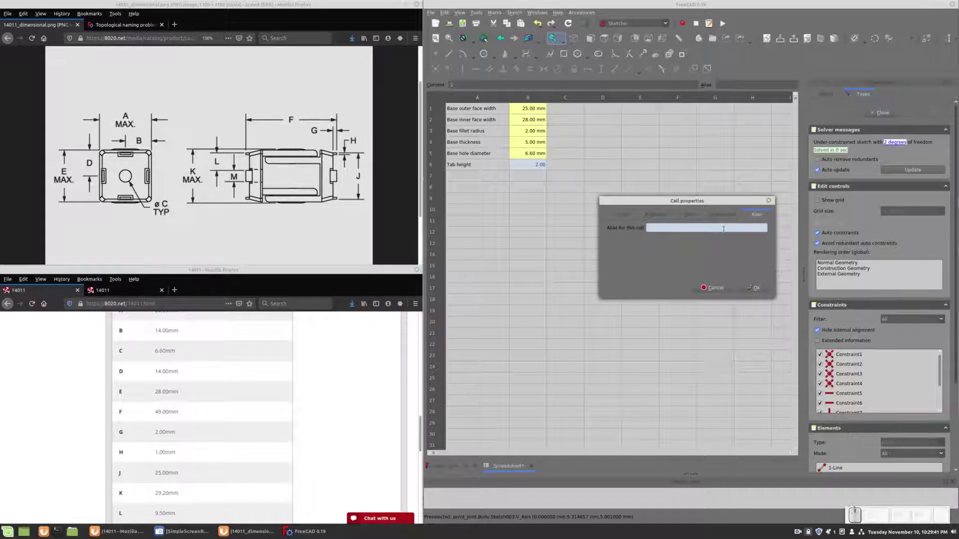
{"action": "type", "text": "TabHeight"}
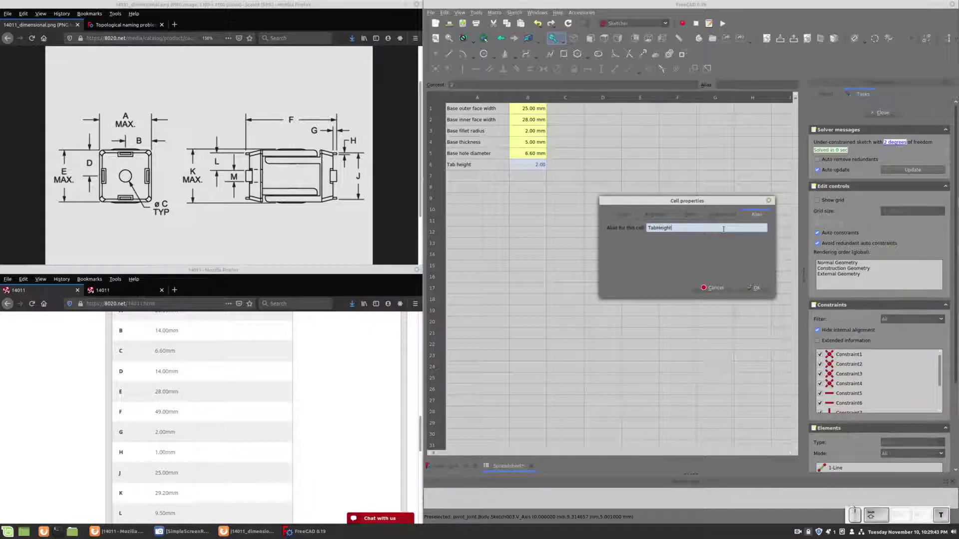
{"action": "left_click", "coordinate": [752, 288]}
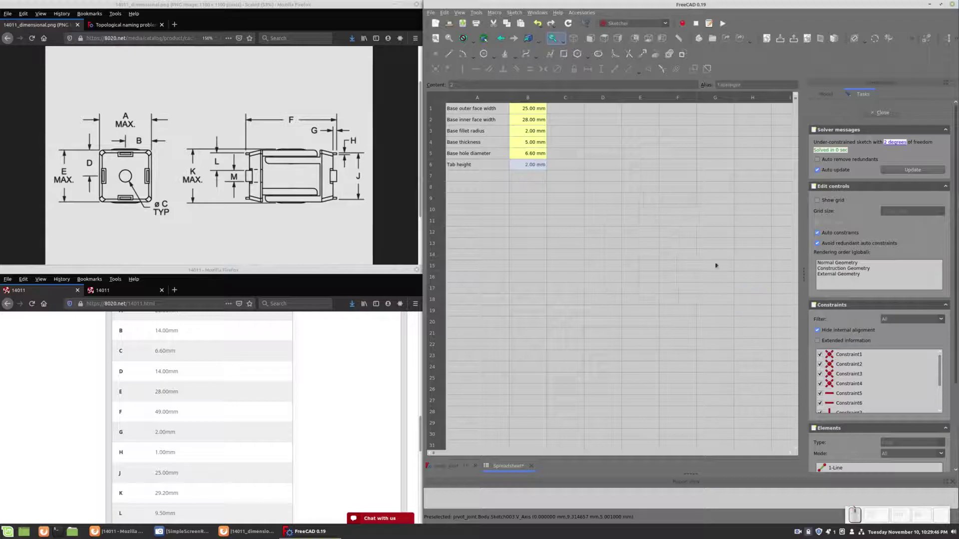
Add a "Tab thickness" row with the value 1 below the tab height
{"action": "left_click", "coordinate": [458, 178]}
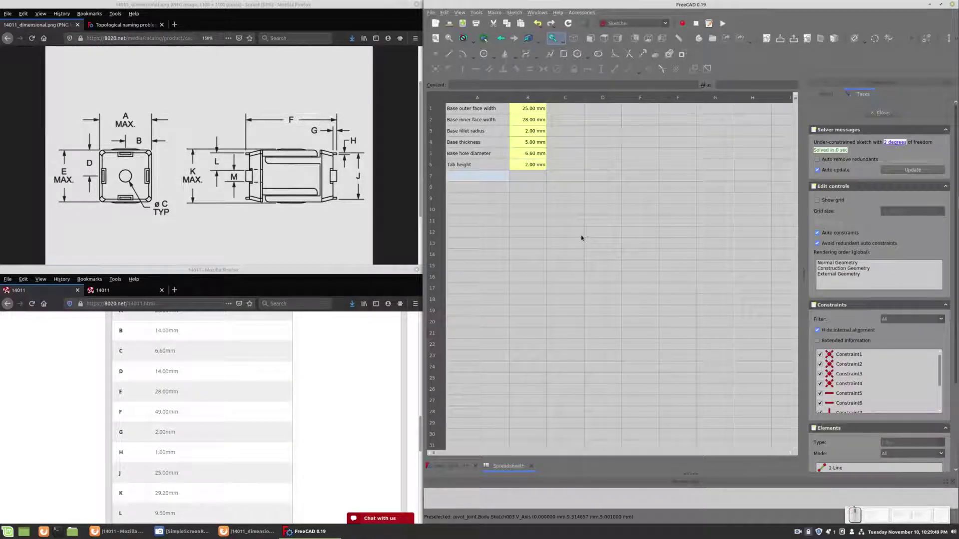
{"action": "type", "text": "Tab thickness"}
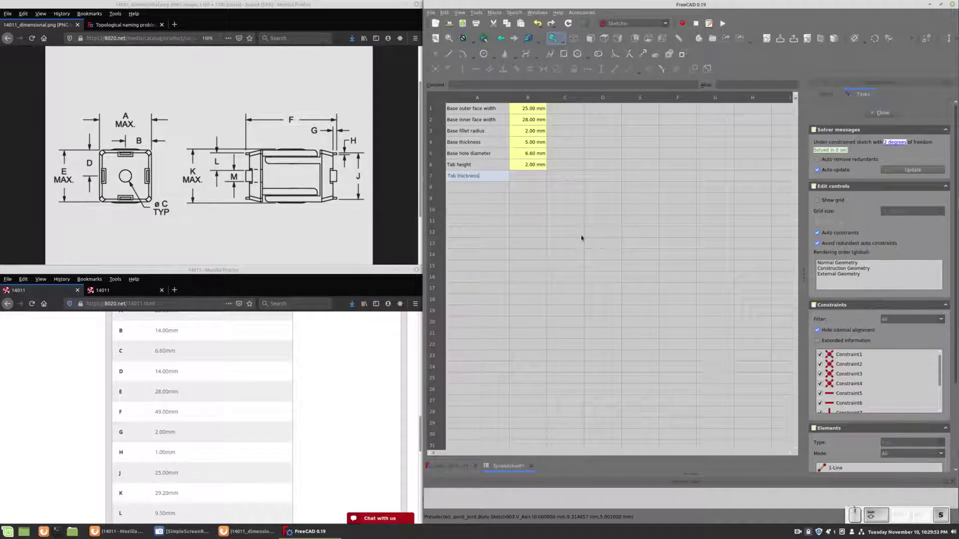
{"action": "key", "text": "Tab"}
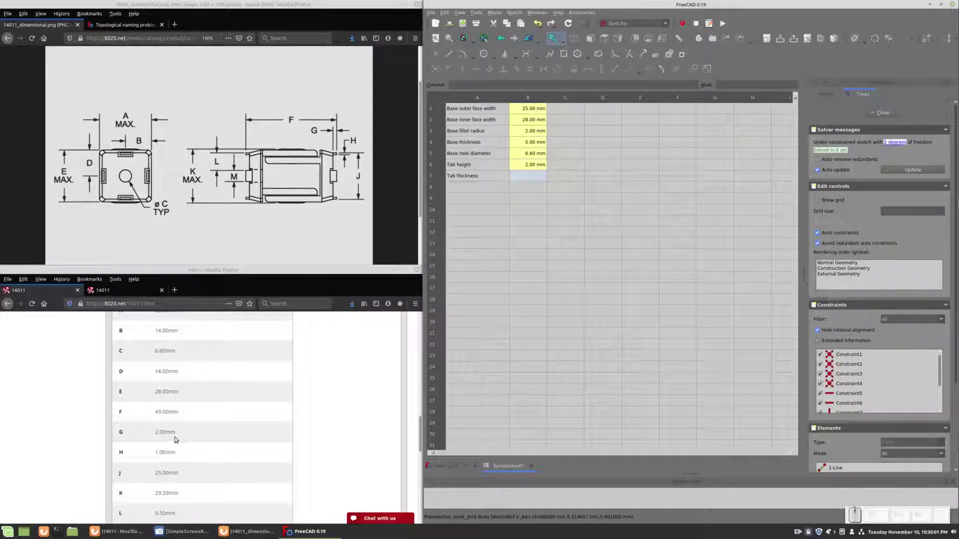
{"action": "type", "text": "1"}
{"action": "key", "text": "Return"}
Give the tab thickness value the display unit mm and the alias TabThickness
{"action": "left_click", "coordinate": [534, 175]}
{"action": "right_click", "coordinate": [534, 174]}
{"action": "left_click", "coordinate": [554, 181]}
{"action": "left_click", "coordinate": [723, 216]}
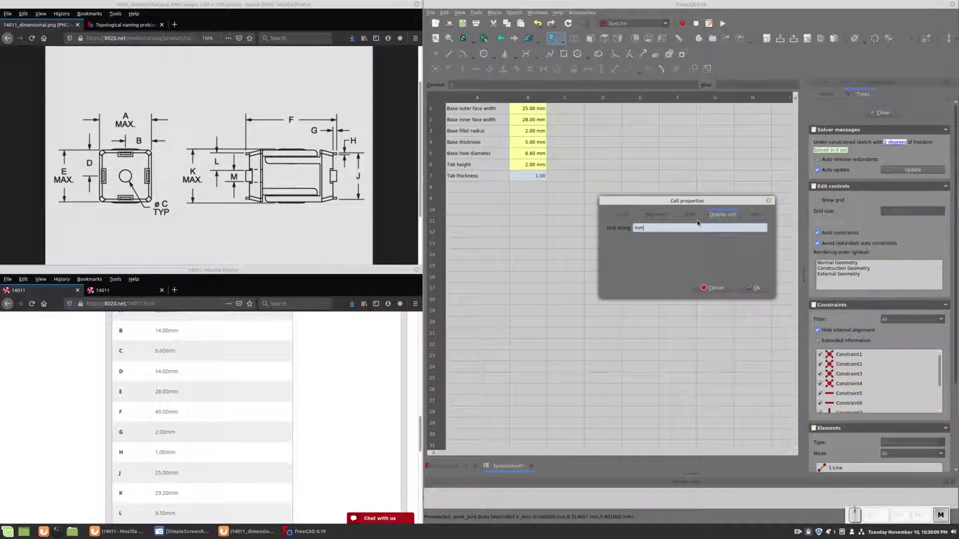
{"action": "left_click", "coordinate": [756, 214]}
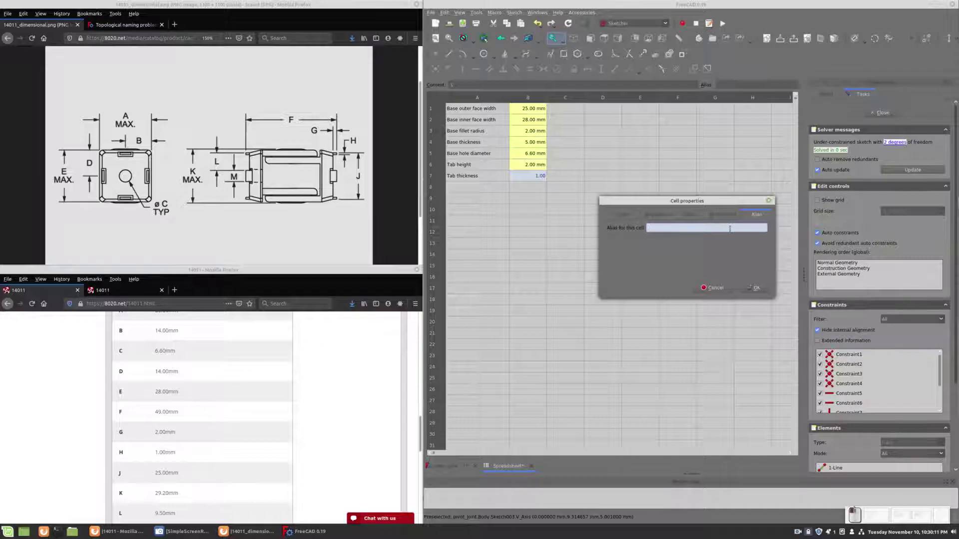
{"action": "type", "text": "TabThci"}
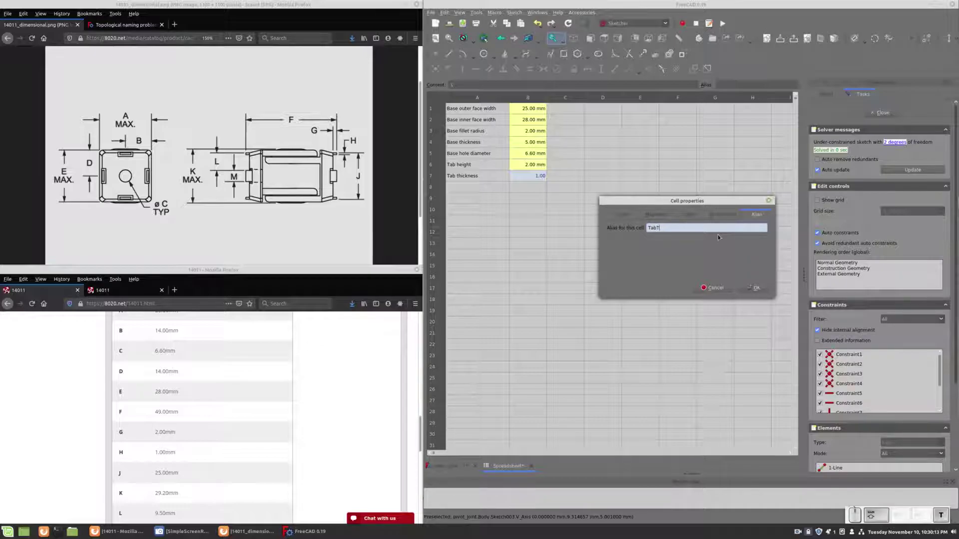
{"action": "key", "text": "BackSpace"}
{"action": "key", "text": "BackSpace"}
{"action": "type", "text": "ickness"}
{"action": "key", "text": "Return"}
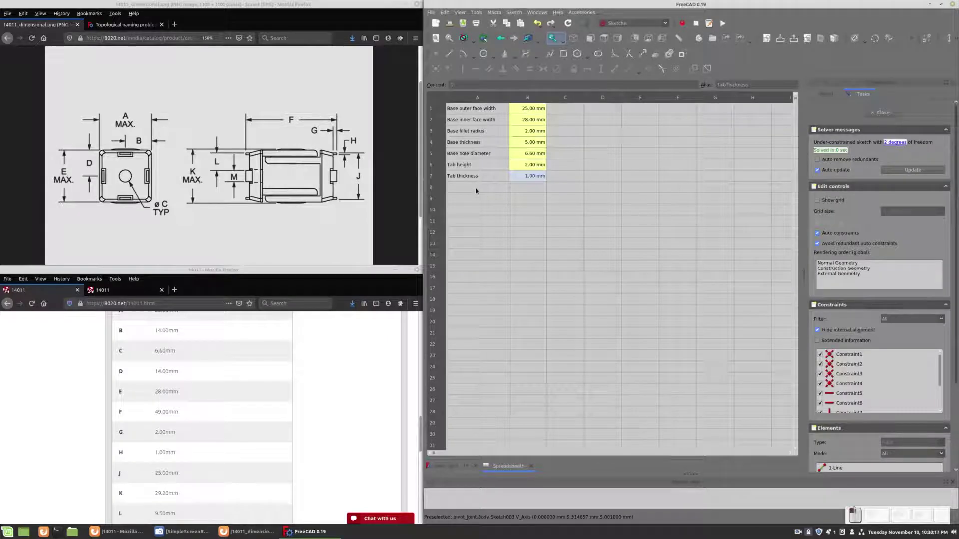
Add a "Tab length" row below the tab thickness, entering dimension M from the spec table, 6, as its value
{"action": "left_click", "coordinate": [475, 190]}
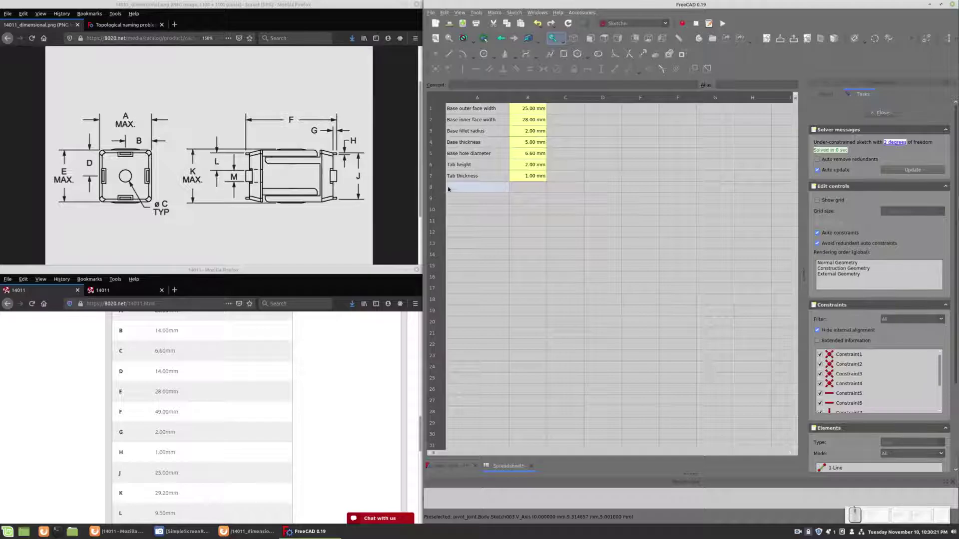
{"action": "type", "text": "Tab len"}
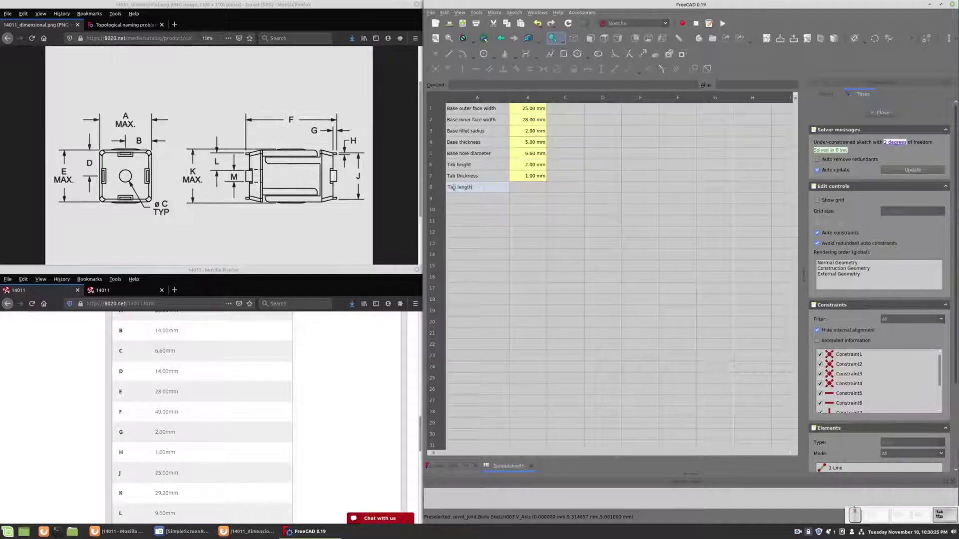
{"action": "type", "text": "gth"}
{"action": "key", "text": "Tab"}
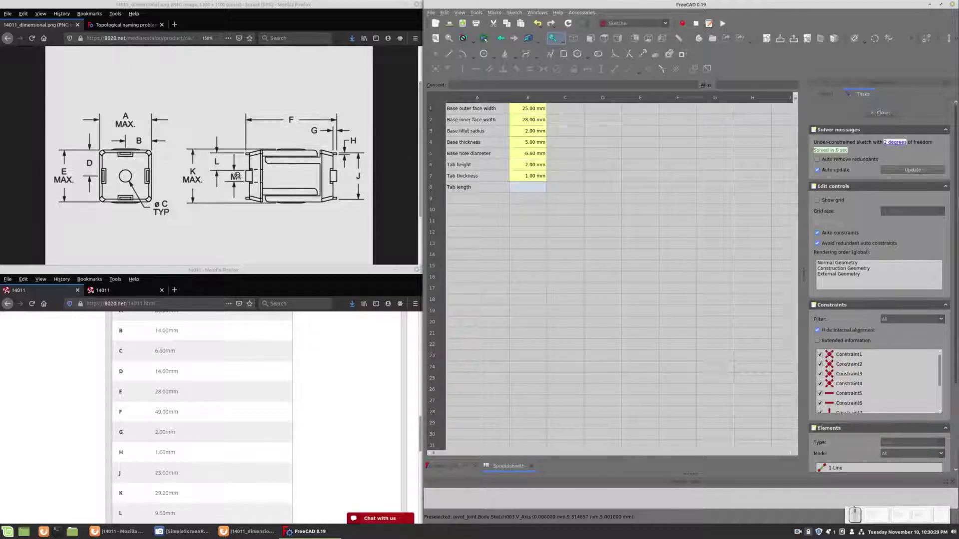
{"action": "scroll", "coordinate": [216, 449], "scroll_direction": "down", "scroll_amount": 3}
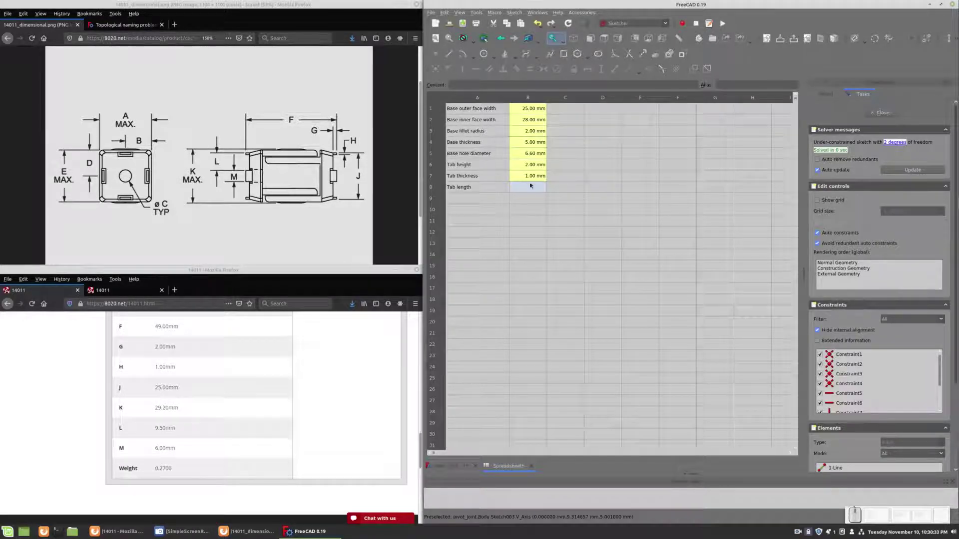
{"action": "type", "text": "6"}
{"action": "key", "text": "Return"}
Give the tab length value the display unit mm and the alias TabLength
{"action": "right_click", "coordinate": [528, 189]}
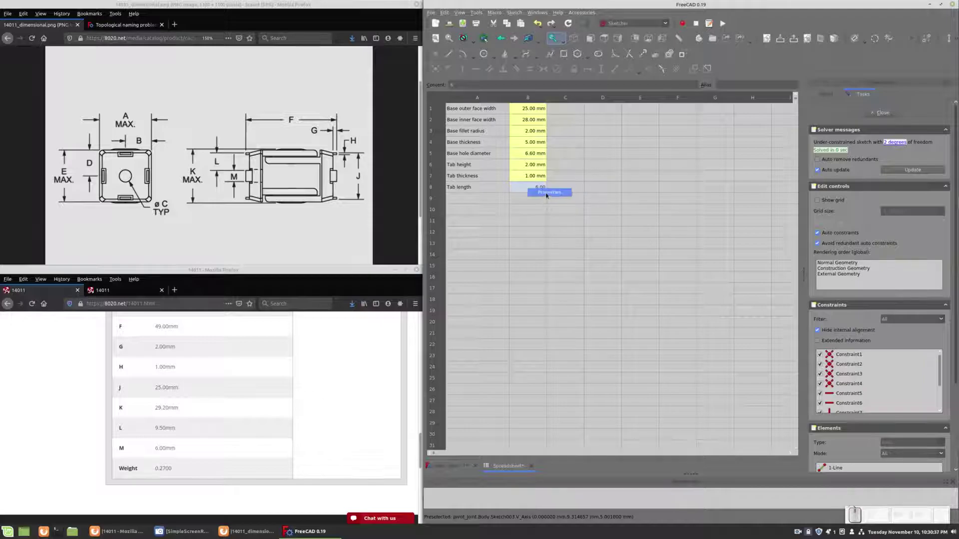
{"action": "left_click", "coordinate": [547, 193]}
{"action": "left_click", "coordinate": [723, 214]}
{"action": "left_click", "coordinate": [686, 228]}
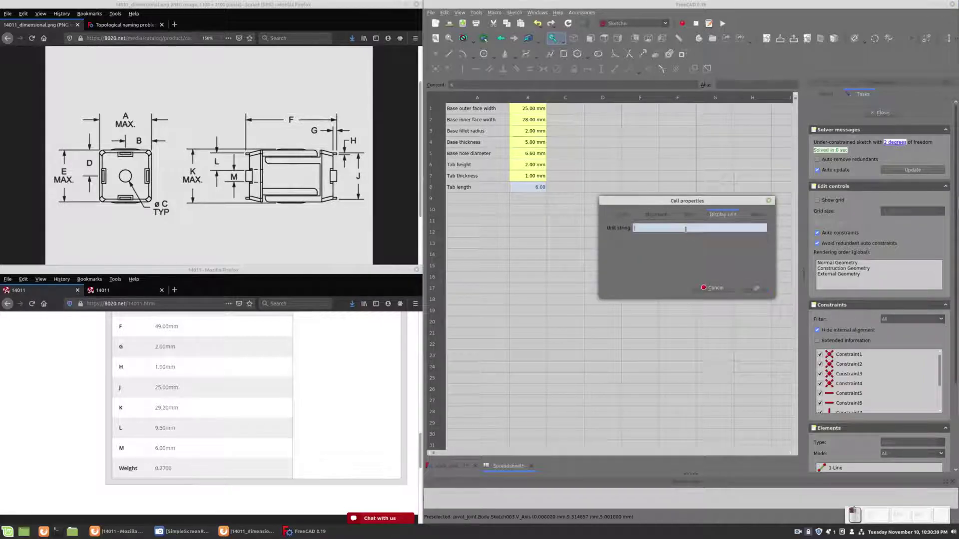
{"action": "left_click", "coordinate": [756, 215]}
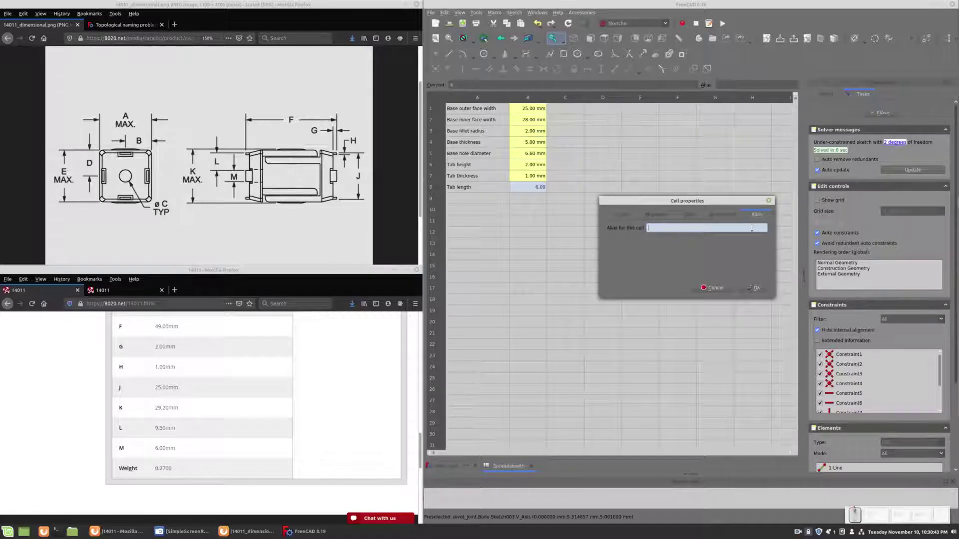
{"action": "type", "text": "Tab"}
{"action": "key", "text": "Return"}
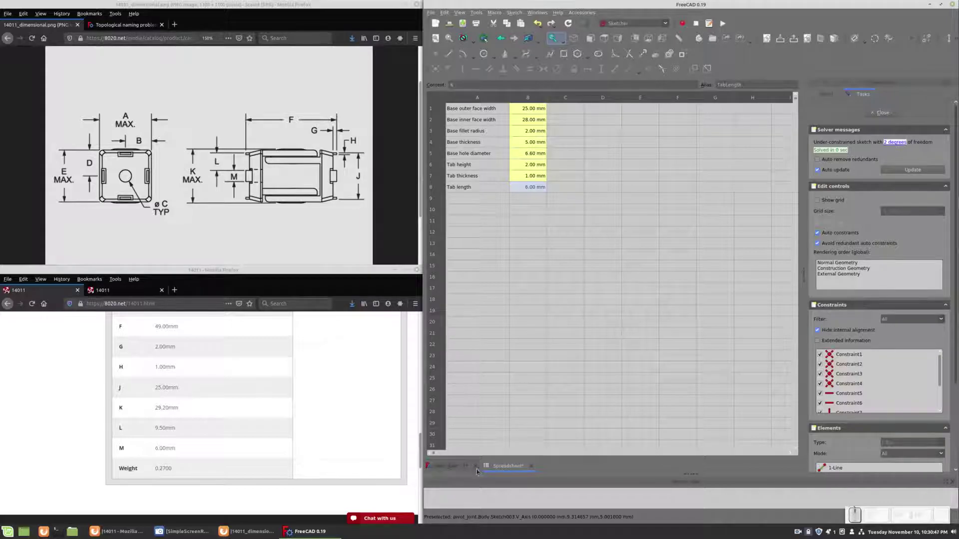
Back in the sketch, constrain the small rectangle's horizontal width to Spreadsheet.TabThickness and move its dimension label clear of the rectangle
{"action": "left_click", "coordinate": [450, 466]}
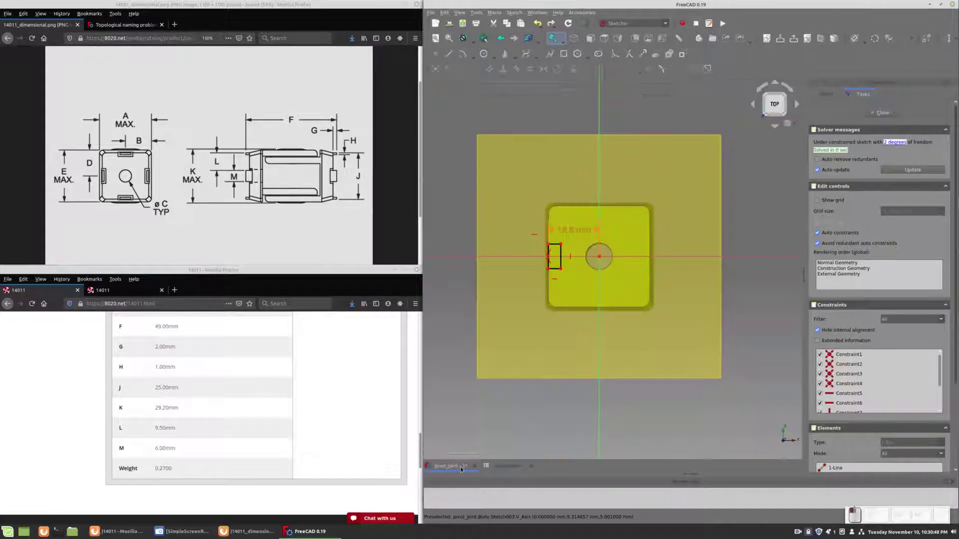
{"action": "left_click", "coordinate": [555, 244]}
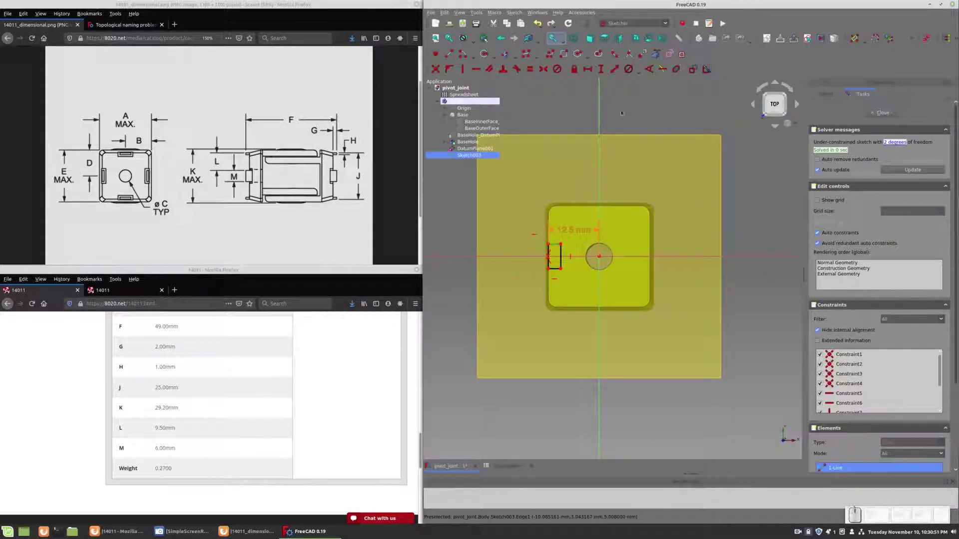
{"action": "left_click", "coordinate": [588, 69]}
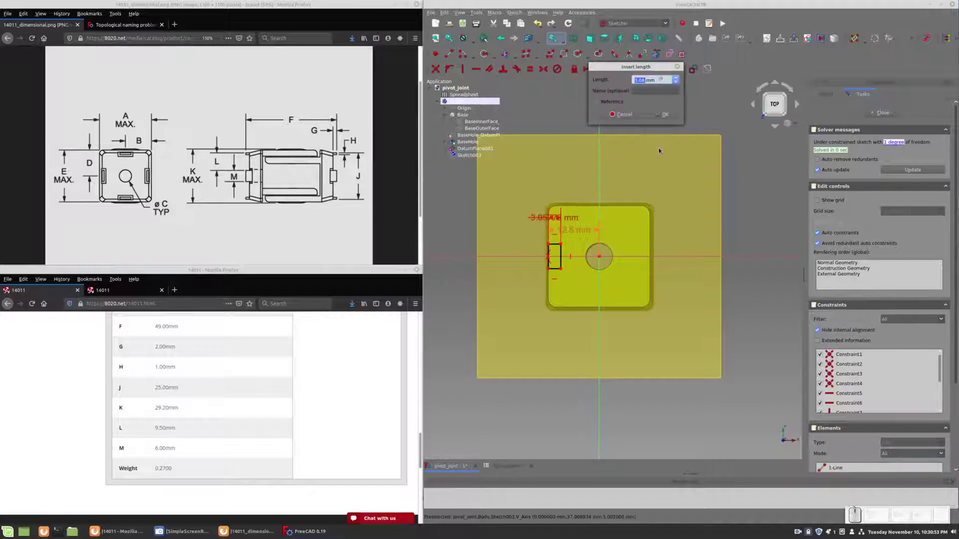
{"action": "type", "text": "=Spreadsheet.TabThickness"}
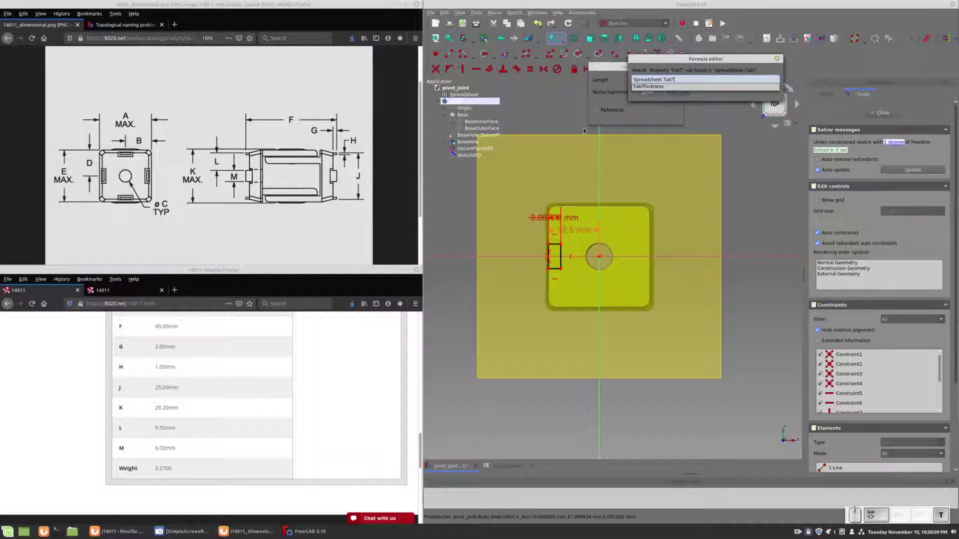
{"action": "key", "text": "Down"}
{"action": "key", "text": "Return"}
{"action": "key", "text": "Return"}
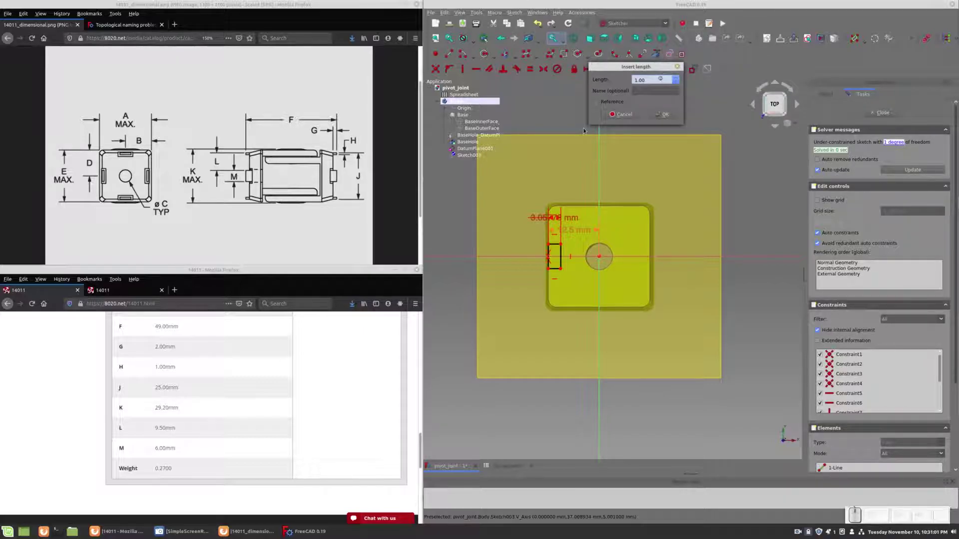
{"action": "key", "text": "Return"}
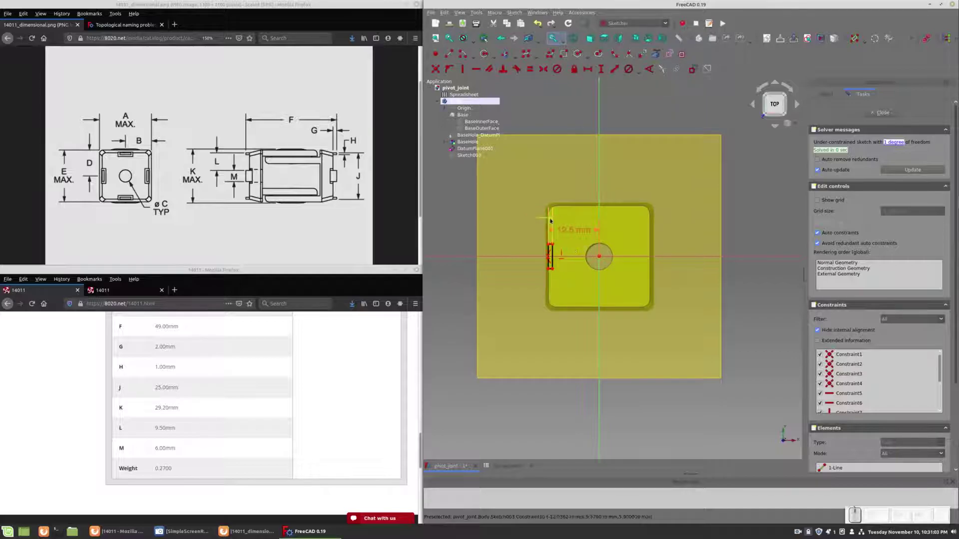
{"action": "left_click_drag", "start_coordinate": [554, 220], "coordinate": [525, 236]}
Constrain the small rectangle's vertical length to Spreadsheet.TabLength, move its dimension label below the rectangle, and close the sketch
{"action": "left_click", "coordinate": [551, 255]}
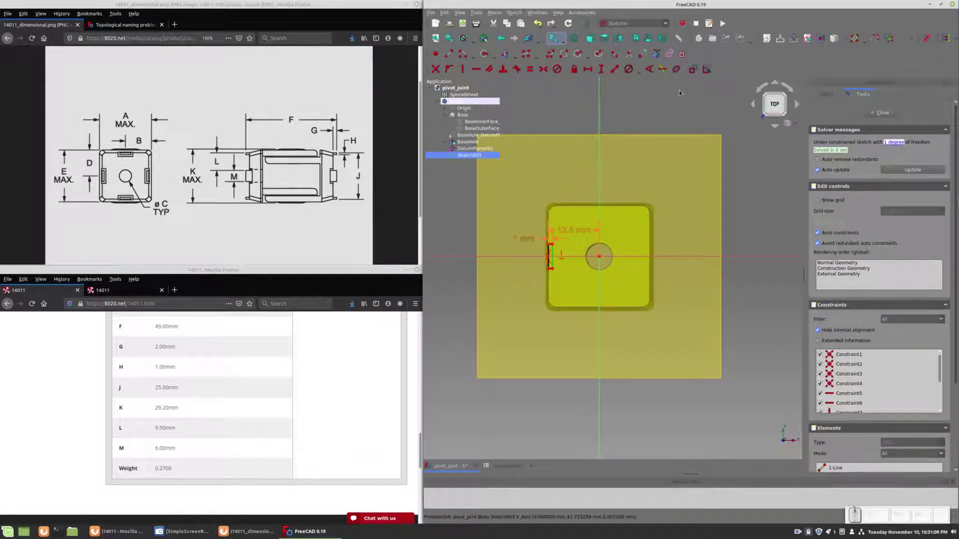
{"action": "left_click", "coordinate": [600, 70]}
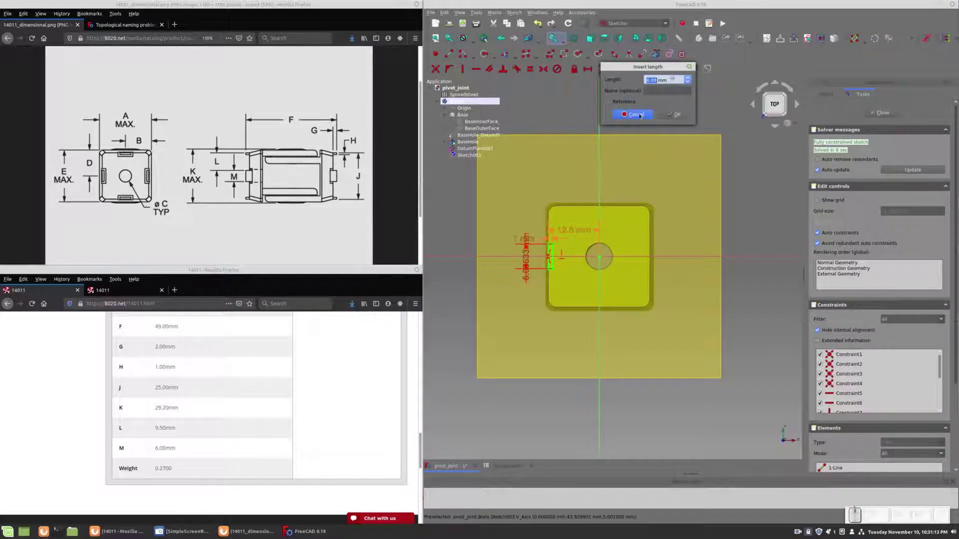
{"action": "left_click", "coordinate": [673, 80]}
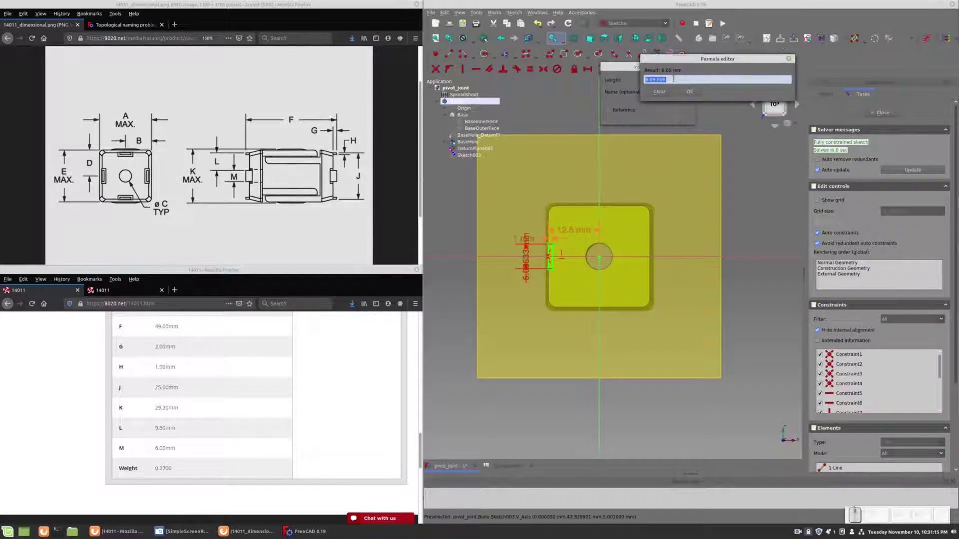
{"action": "type", "text": "Spread"}
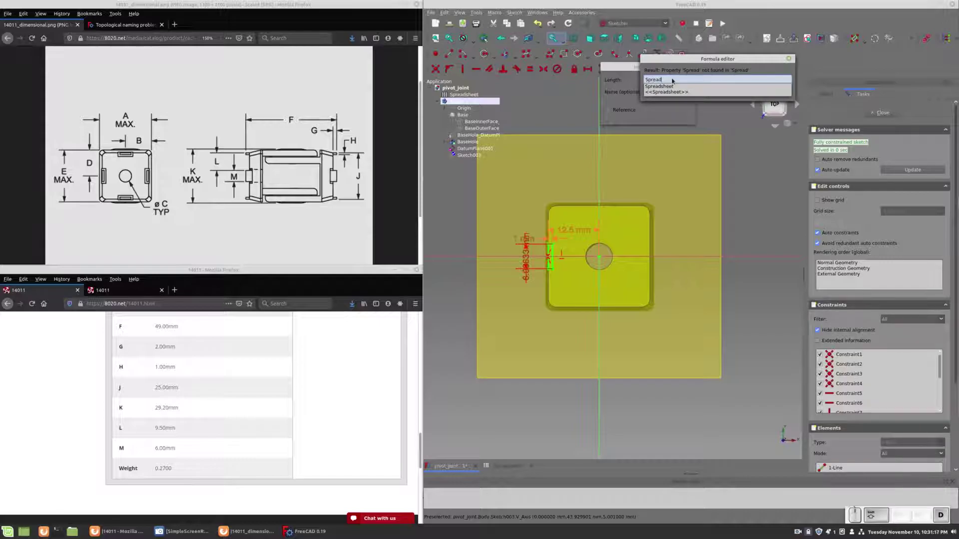
{"action": "type", "text": "sheet.TabLength"}
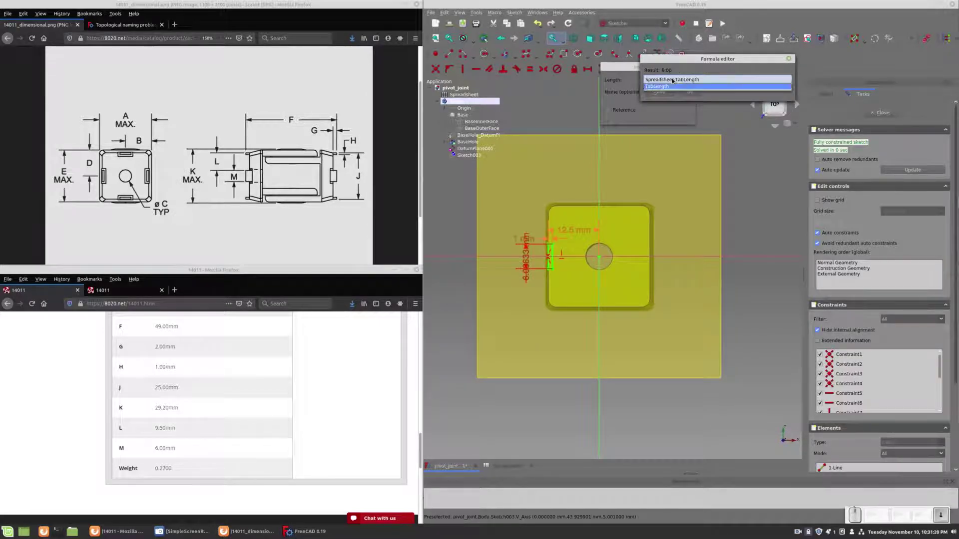
{"action": "key", "text": "Return"}
{"action": "key", "text": "Return"}
{"action": "key", "text": "Return"}
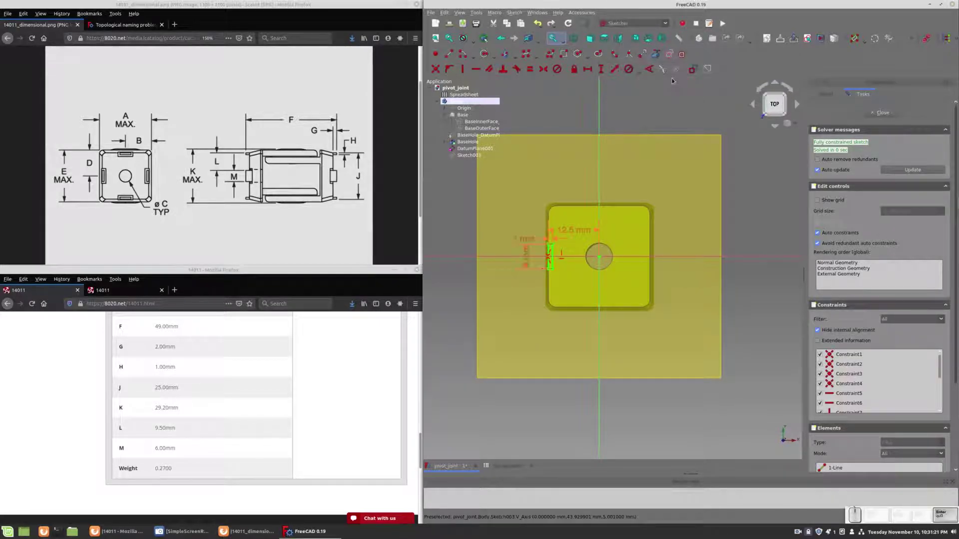
{"action": "left_click_drag", "start_coordinate": [525, 257], "coordinate": [538, 295]}
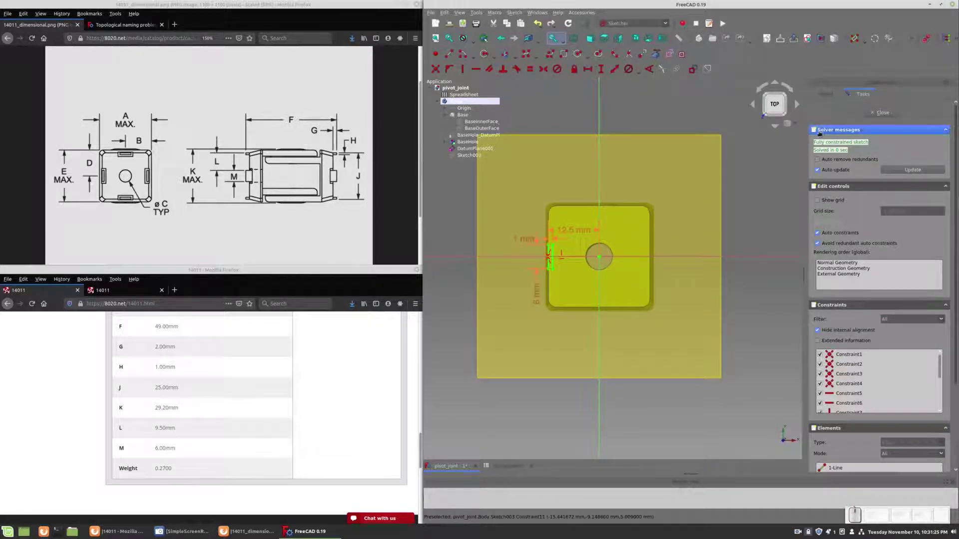
{"action": "left_click", "coordinate": [881, 113]}
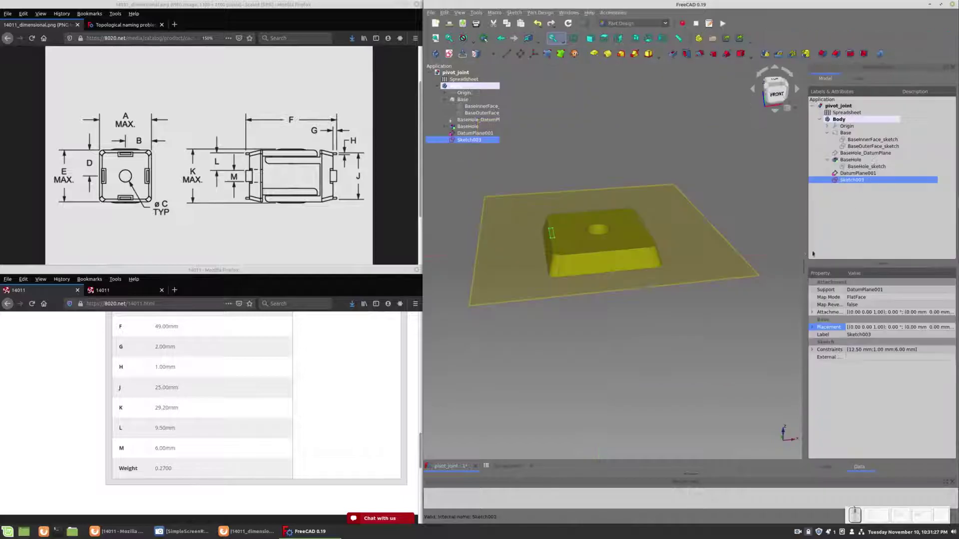
Pad the tab sketch upward from the base with its length linked to Spreadsheet.TabHeight
{"action": "left_click", "coordinate": [593, 53]}
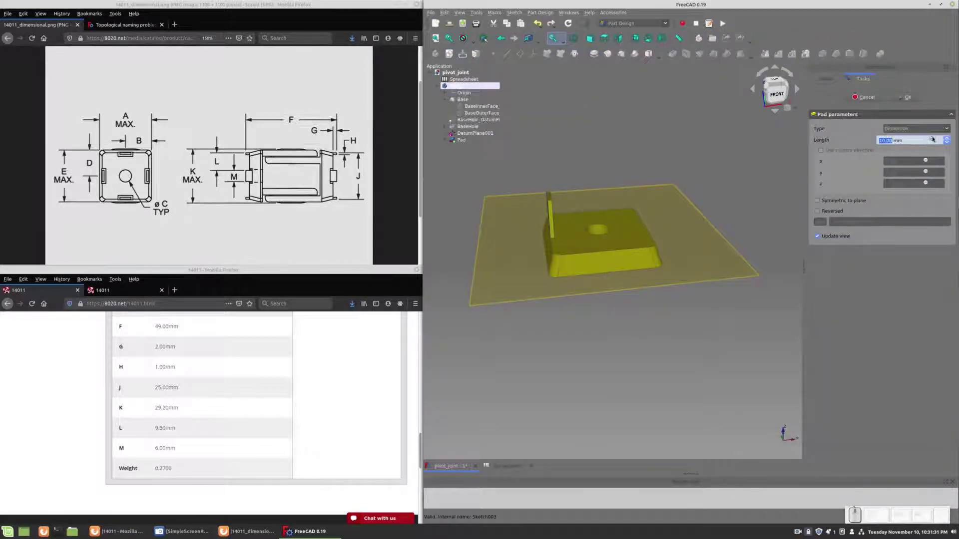
{"action": "left_click", "coordinate": [932, 141]}
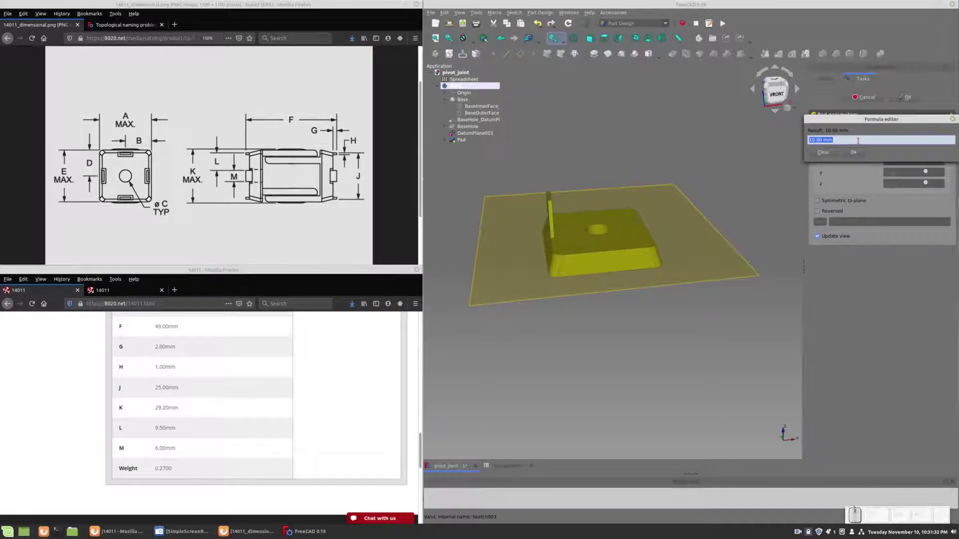
{"action": "type", "text": "Sprea"}
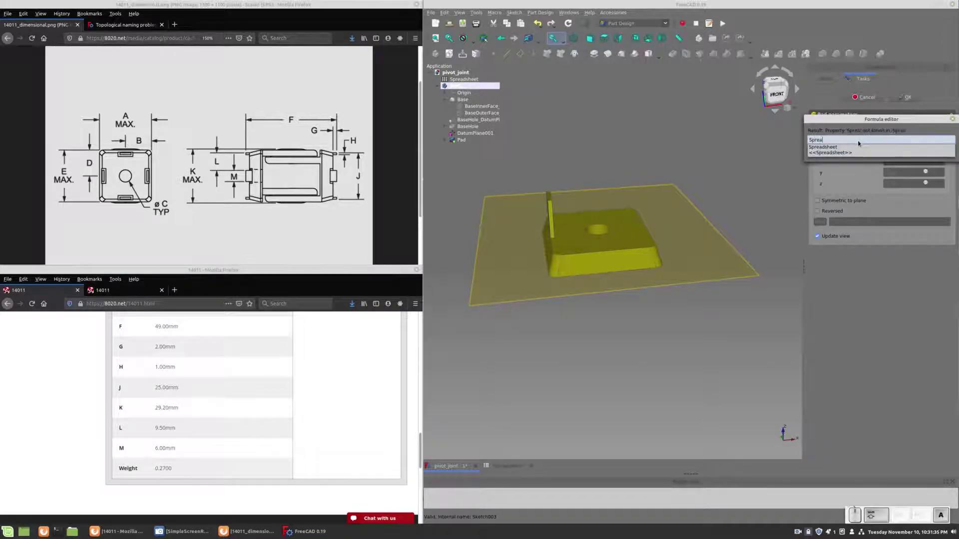
{"action": "type", "text": "dsheet.Tab"}
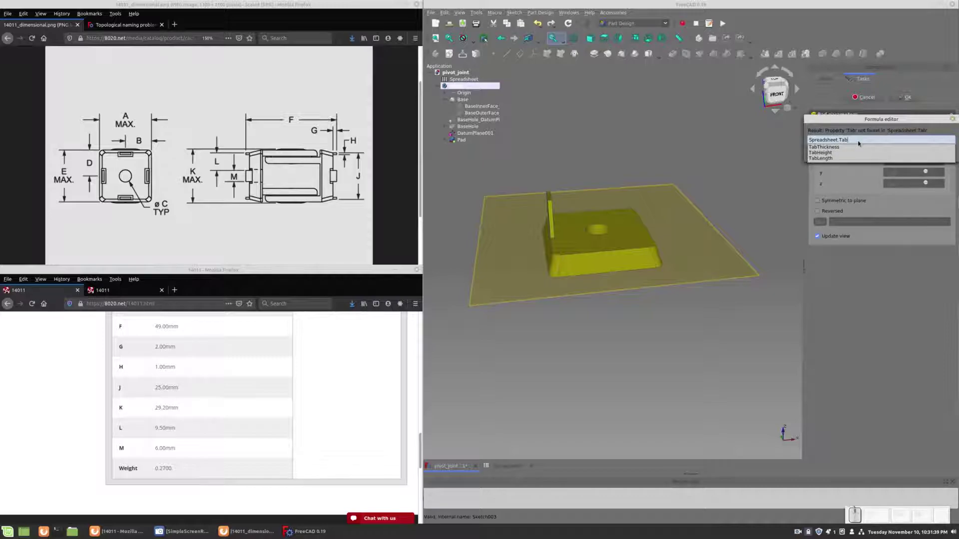
{"action": "type", "text": "Heigh"}
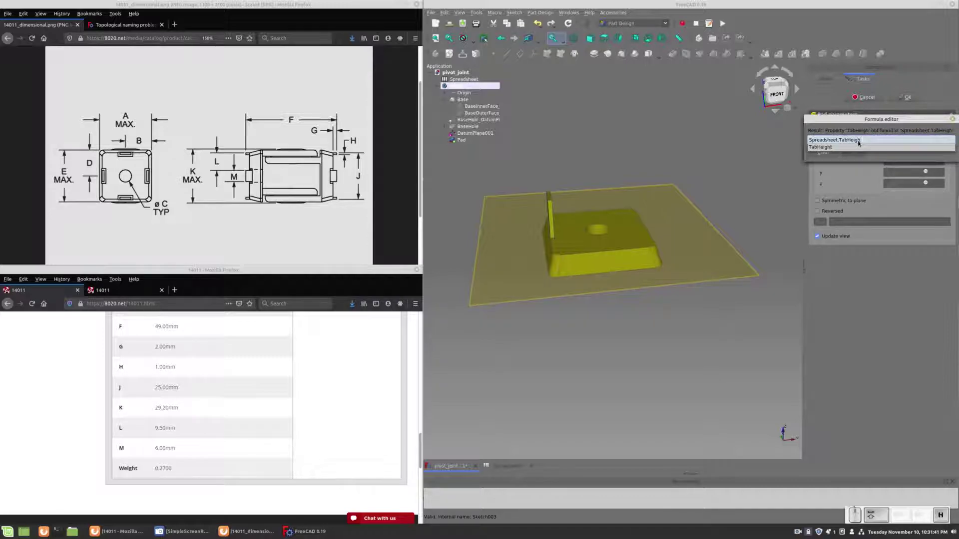
{"action": "type", "text": "t"}
{"action": "key", "text": "Return"}
{"action": "key", "text": "Return"}
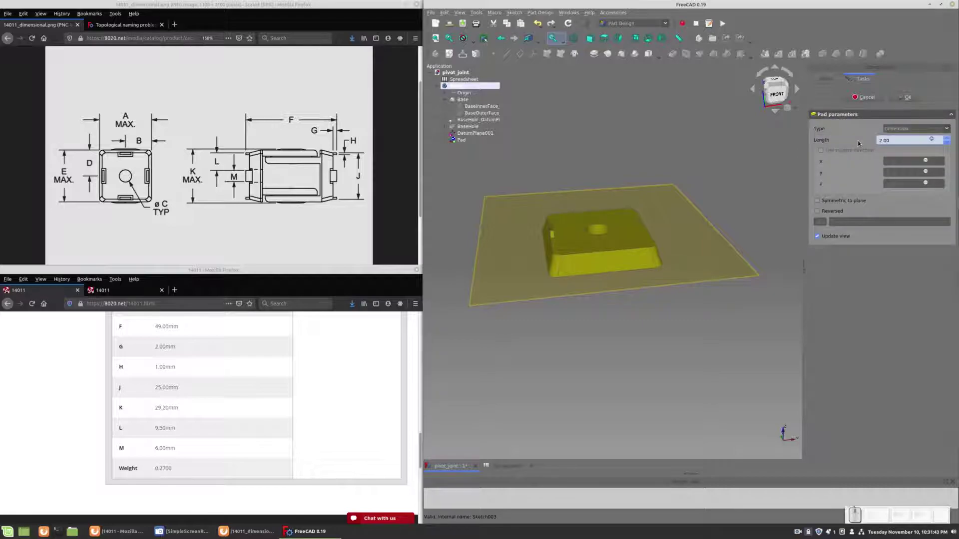
{"action": "left_click", "coordinate": [905, 97]}
Hide the datum plane DatumPlane001 that supports the tab sketch
{"action": "middle_click_drag", "start_coordinate": [739, 356], "coordinate": [655, 305]}
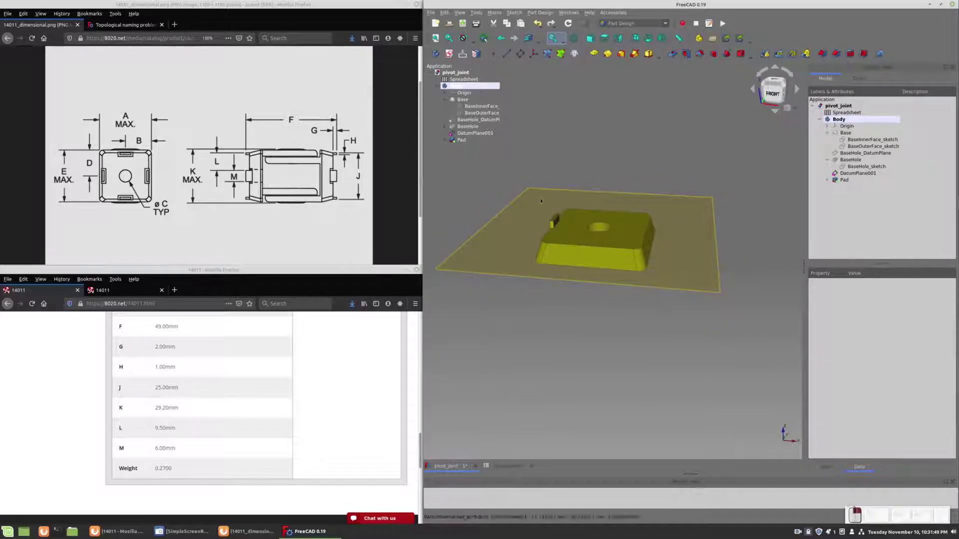
{"action": "left_click", "coordinate": [478, 134]}
{"action": "key", "text": "space"}
{"action": "left_click", "coordinate": [637, 329]}
{"action": "middle_click_drag", "start_coordinate": [637, 330], "coordinate": [518, 189]}
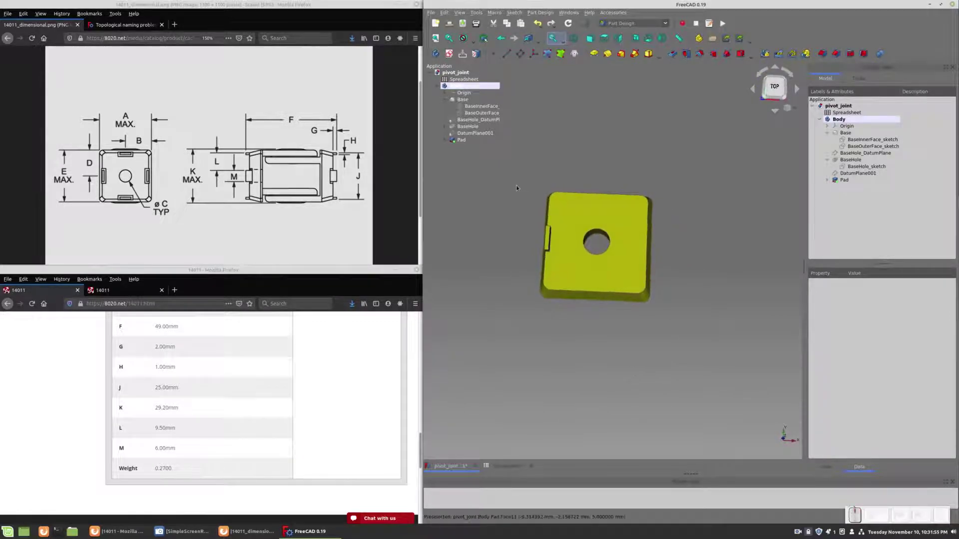
Rename the tab's datum plane as Tab_DatumPlane
{"action": "left_click", "coordinate": [477, 134]}
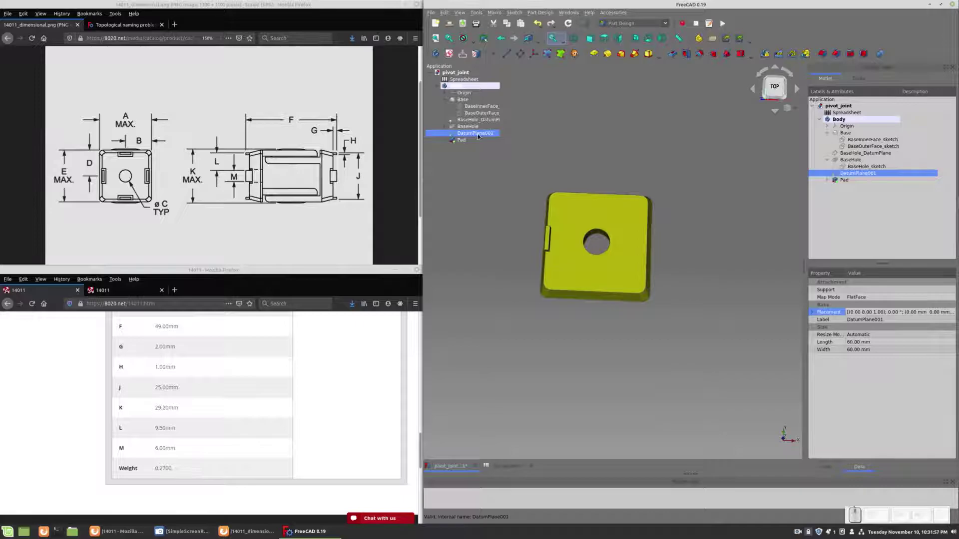
{"action": "key", "text": "F1"}
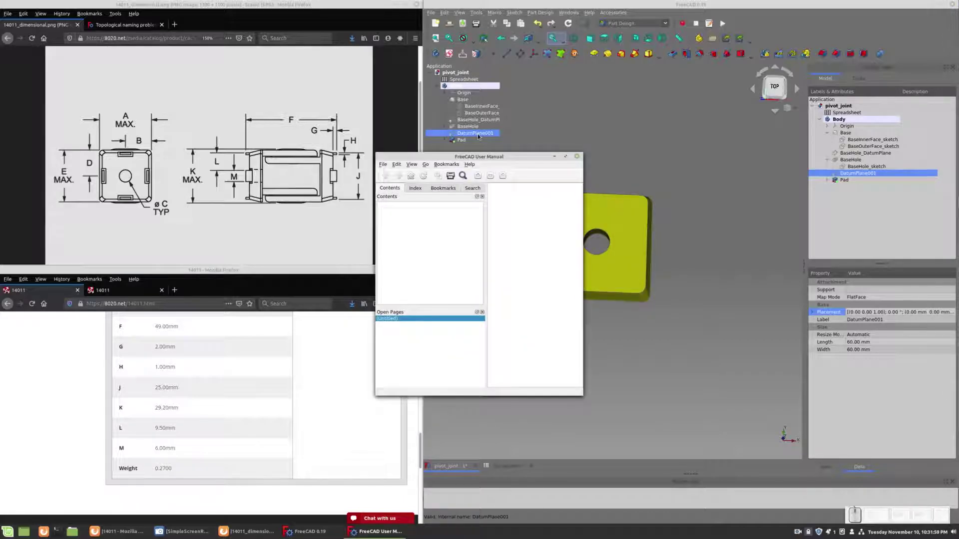
{"action": "left_click", "coordinate": [577, 158]}
{"action": "left_click", "coordinate": [483, 133]}
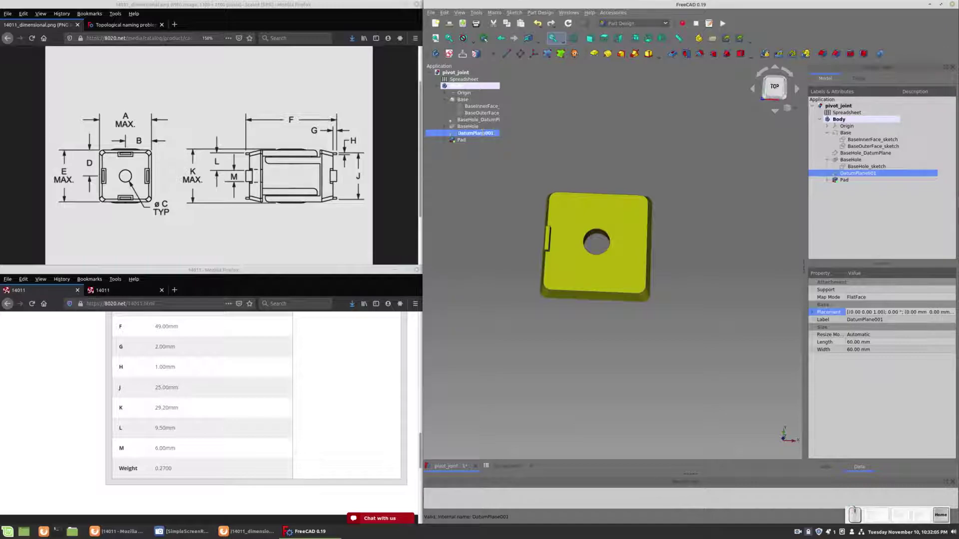
{"action": "type", "text": "T"}
{"action": "key", "text": "Right"}
{"action": "key", "text": "Right"}
{"action": "key", "text": "BackSpace"}
{"action": "key", "text": "Return"}
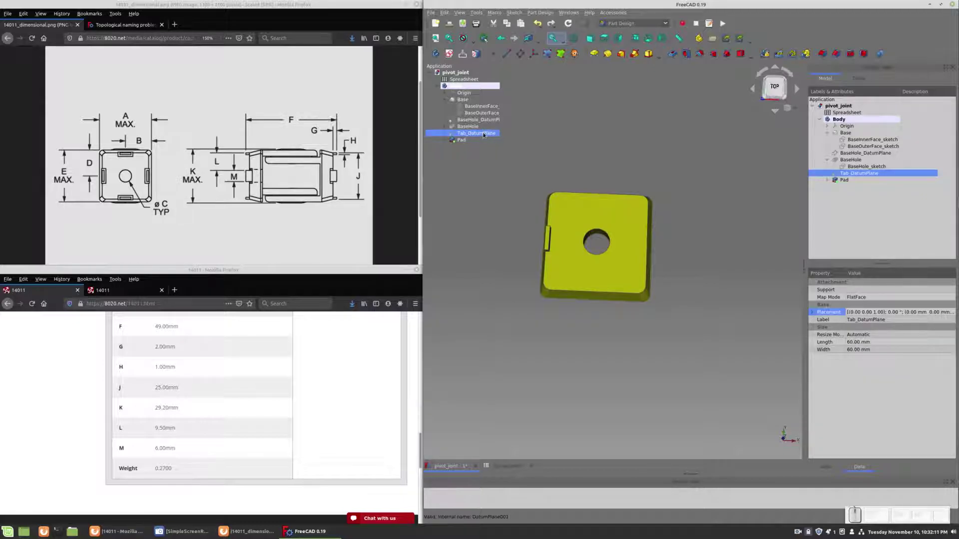
Reveal the sketch under the new pad and rename it as Tab_sketch
{"action": "left_click", "coordinate": [449, 141]}
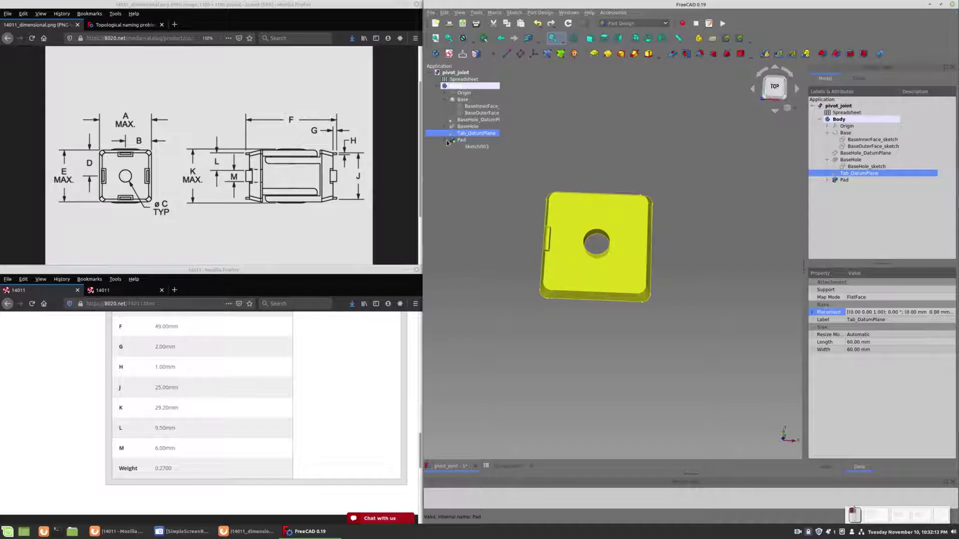
{"action": "left_click", "coordinate": [475, 147]}
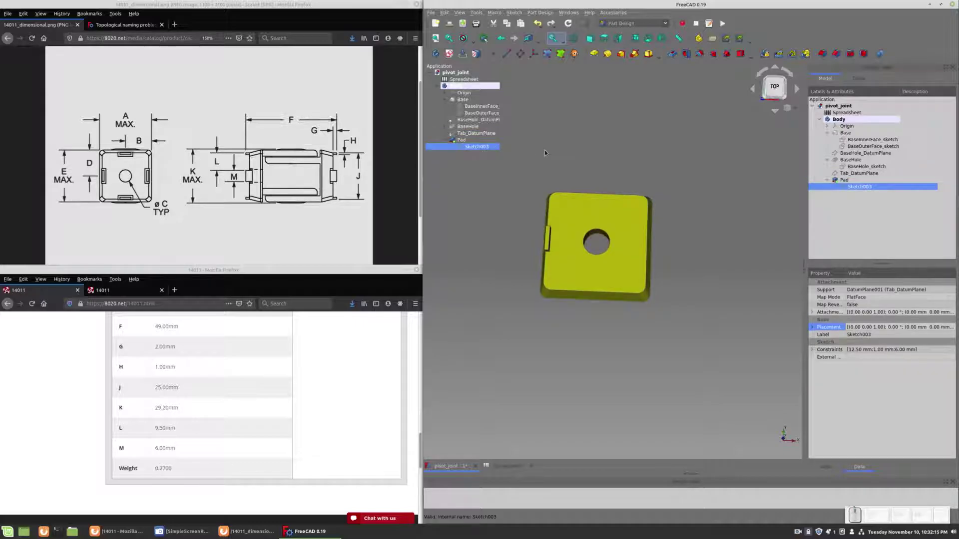
{"action": "key", "text": "F2"}
{"action": "type", "text": "B"}
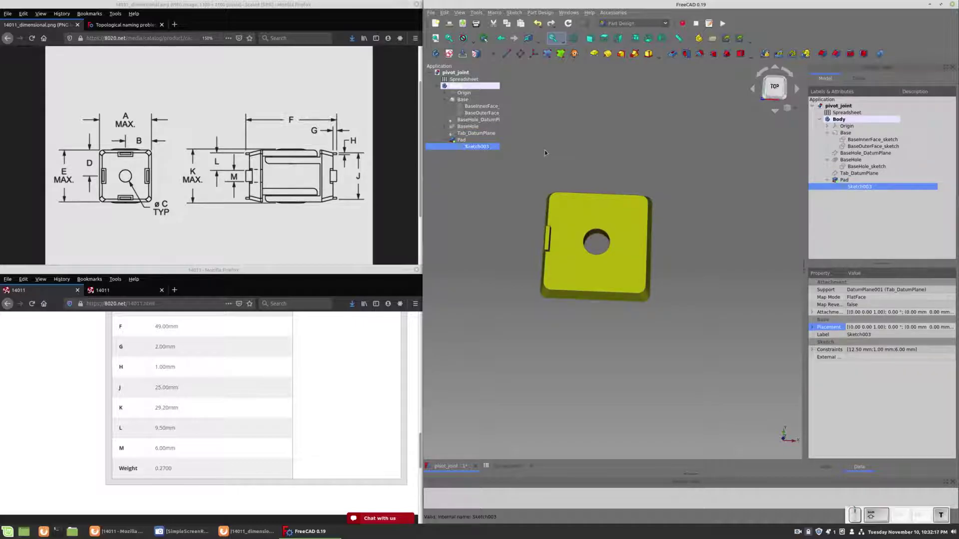
{"action": "type", "text": "etch"}
{"action": "key", "text": "Return"}
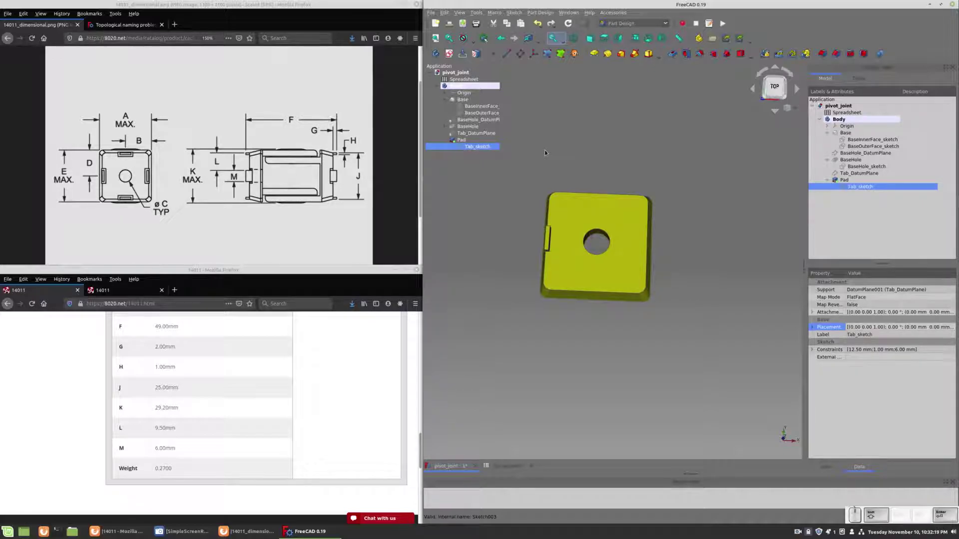
Rename the pad feature as Tab
{"action": "left_click", "coordinate": [463, 140]}
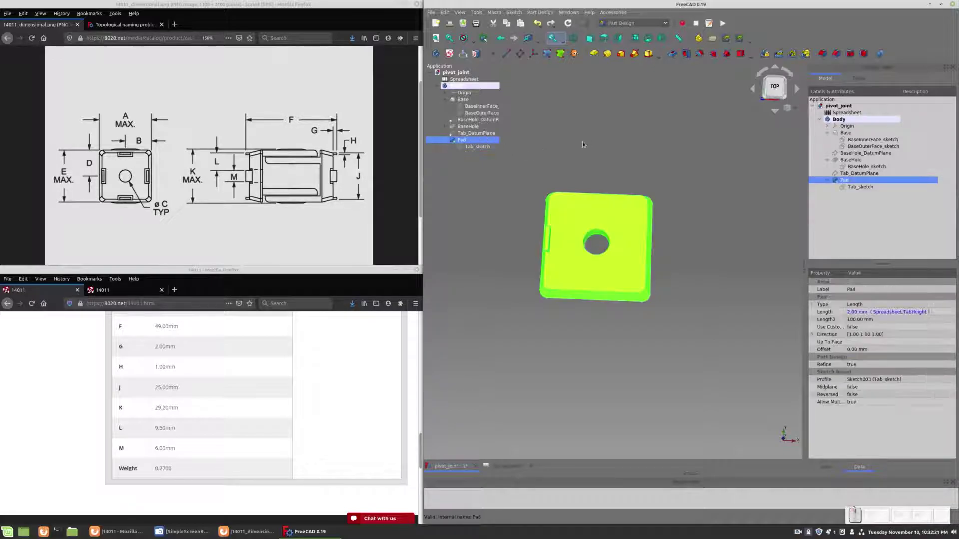
{"action": "key", "text": "F2"}
{"action": "type", "text": "Tab"}
{"action": "key", "text": "Return"}
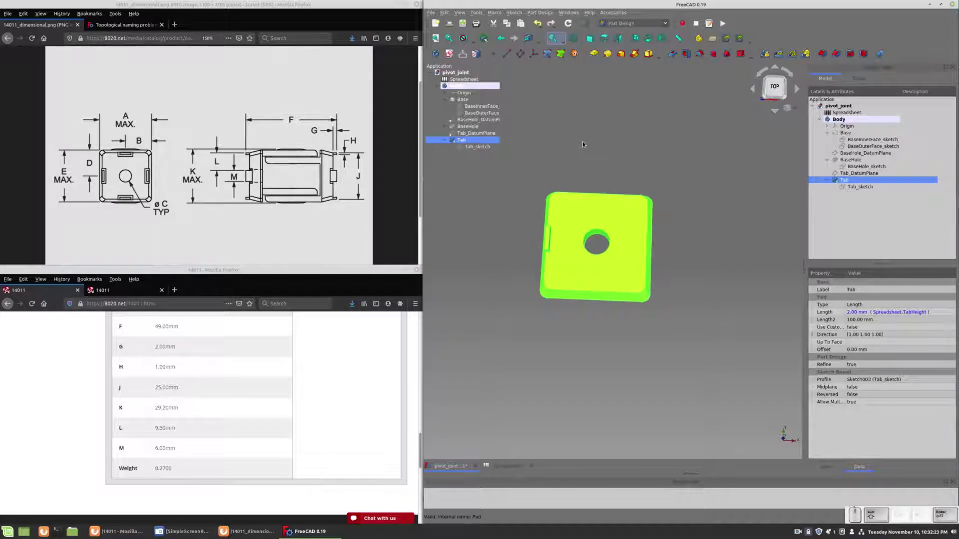
Create a polar pattern of the Tab feature around the normal sketch axis with 4 occurrences over 360°
{"action": "key", "text": "Down"}
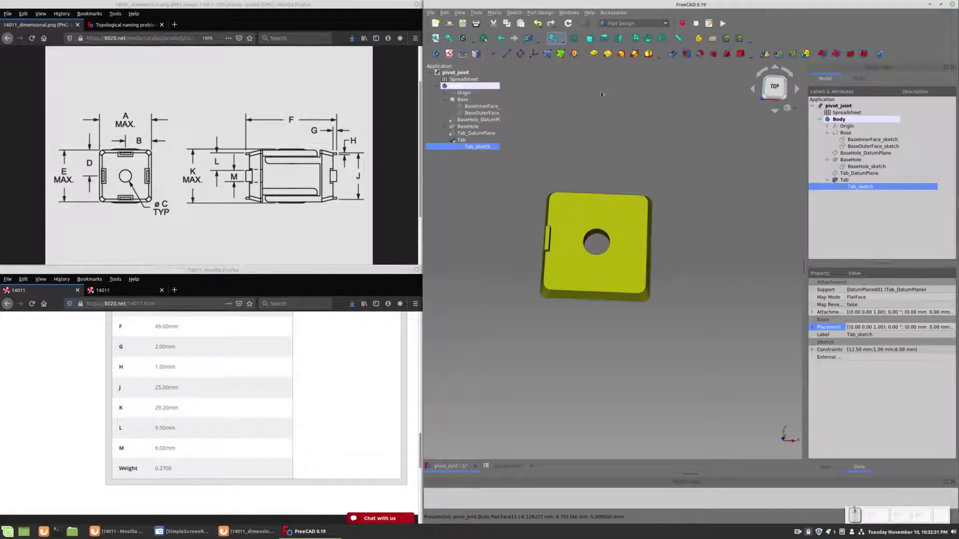
{"action": "left_click", "coordinate": [792, 54]}
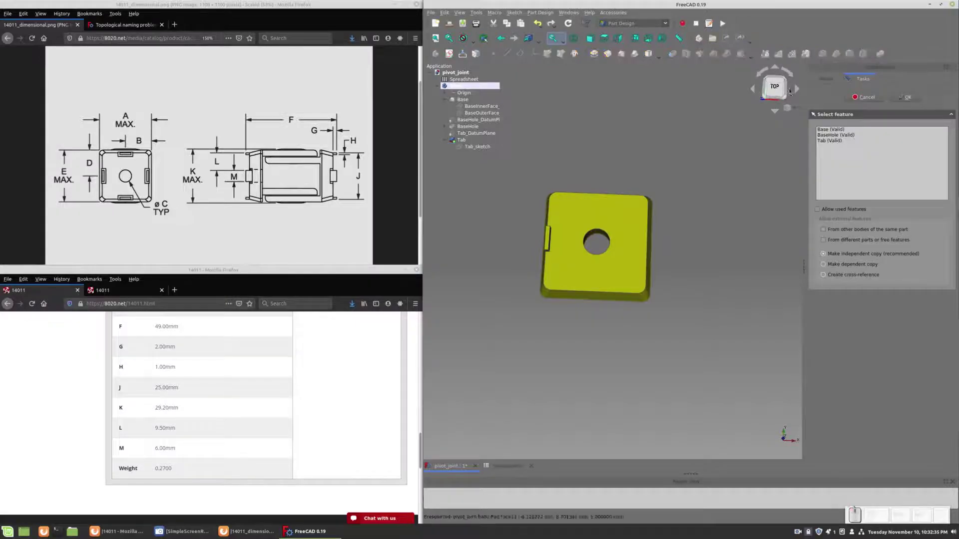
{"action": "left_click", "coordinate": [827, 142]}
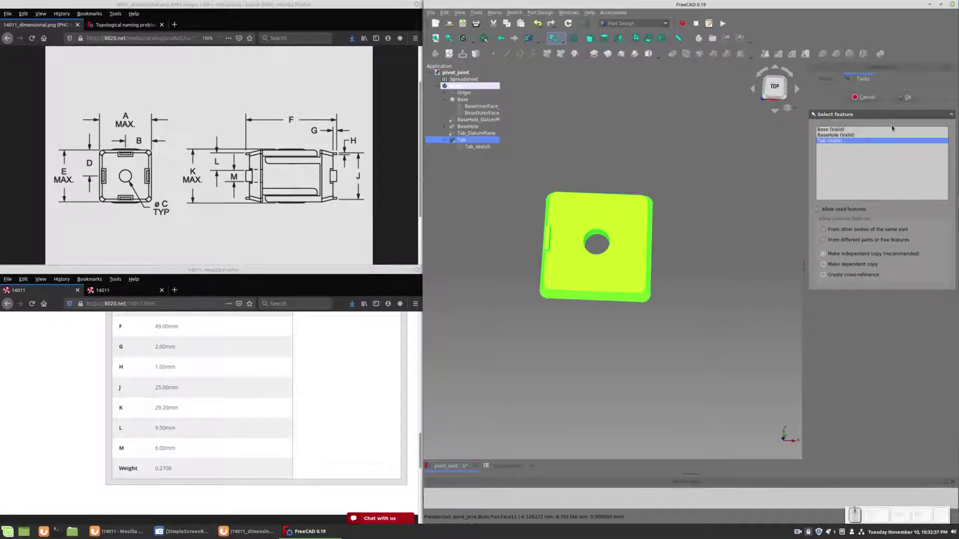
{"action": "left_click", "coordinate": [905, 97]}
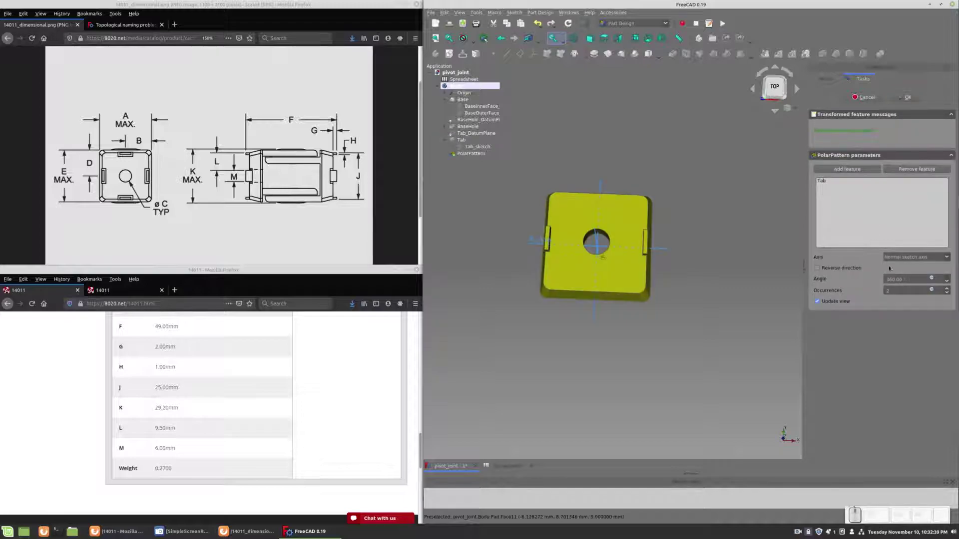
{"action": "left_click", "coordinate": [899, 292]}
{"action": "key", "text": "BackSpace"}
{"action": "type", "text": "4"}
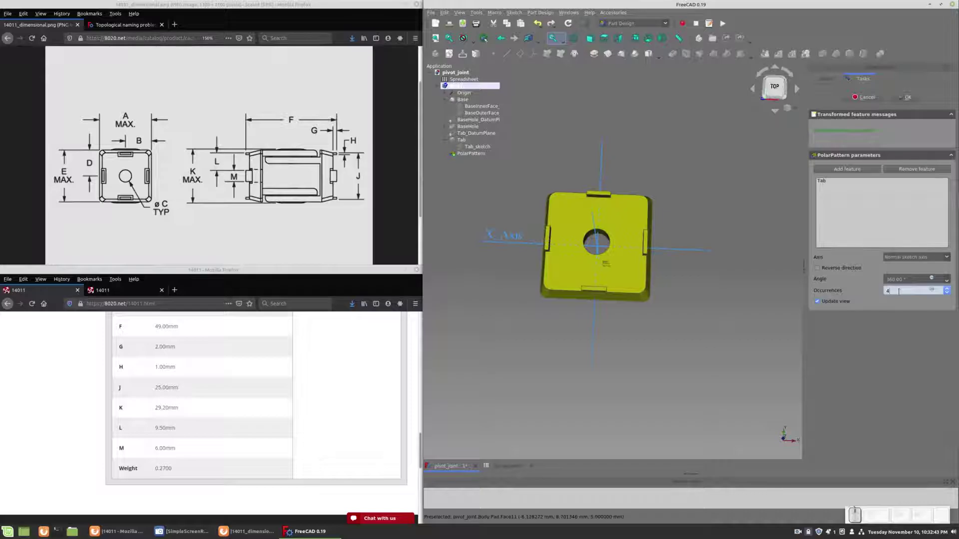
{"action": "key", "text": "Return"}
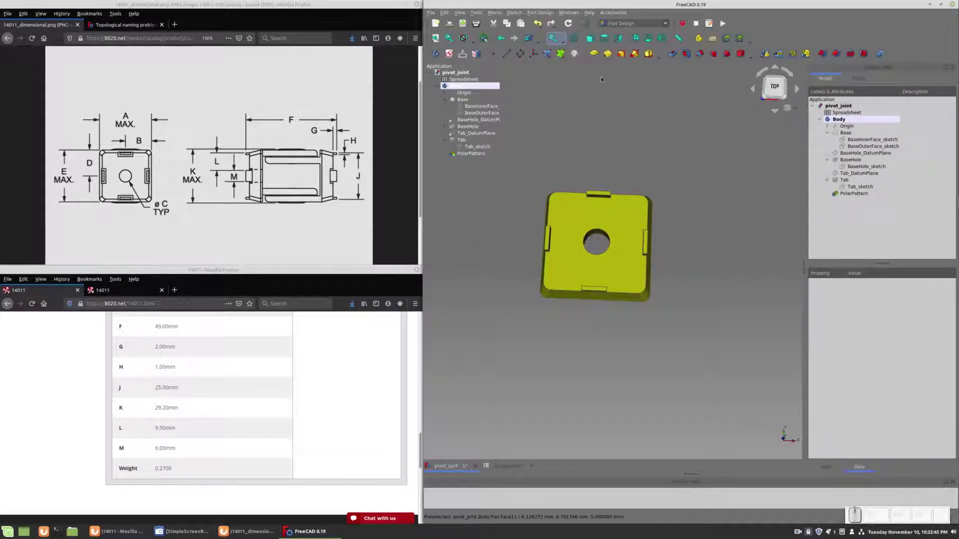
Rename the polar pattern feature as Tab_PolarPattern and clear the selection
{"action": "middle_click_drag", "start_coordinate": [726, 312], "coordinate": [697, 337]}
{"action": "left_click", "coordinate": [471, 154]}
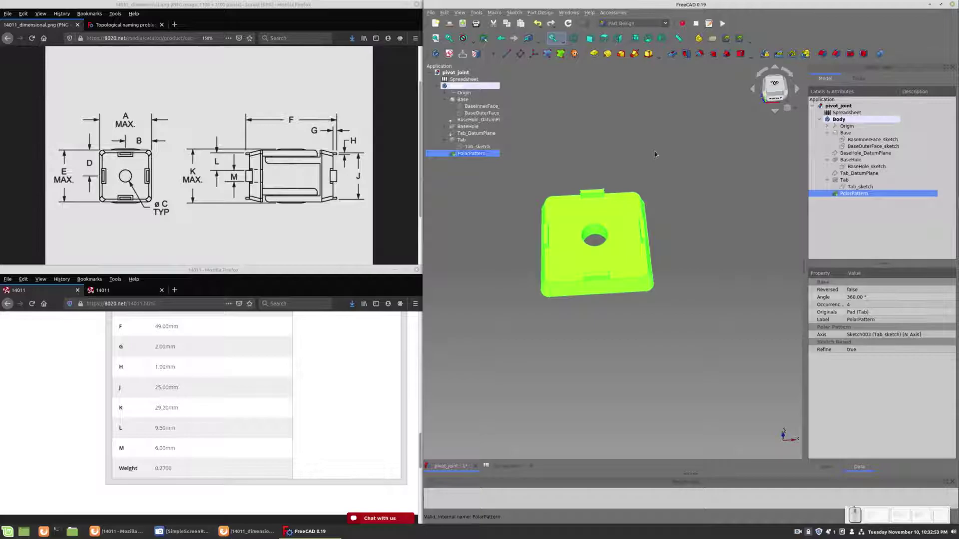
{"action": "key", "text": "F2"}
{"action": "type", "text": "Tab_"}
{"action": "key", "text": "Return"}
{"action": "middle_click_drag", "start_coordinate": [599, 240], "coordinate": [675, 312]}
{"action": "left_click", "coordinate": [711, 345]}
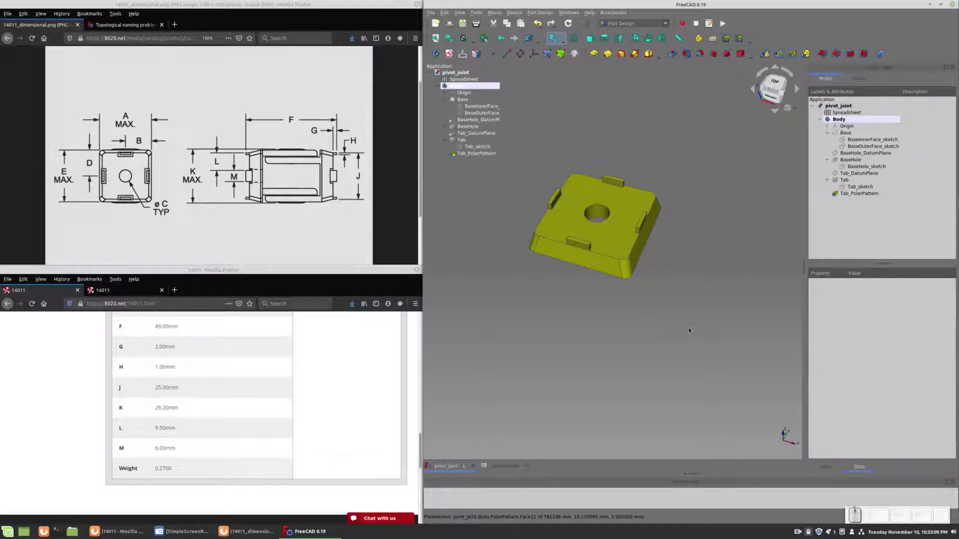
{"action": "mouse_move", "coordinate": [687, 346]}
{"action": "middle_mouse_down"}
{"action": "mouse_move", "coordinate": [686, 209]}
{"action": "mouse_move", "coordinate": [687, 223]}
{"action": "middle_mouse_up"}
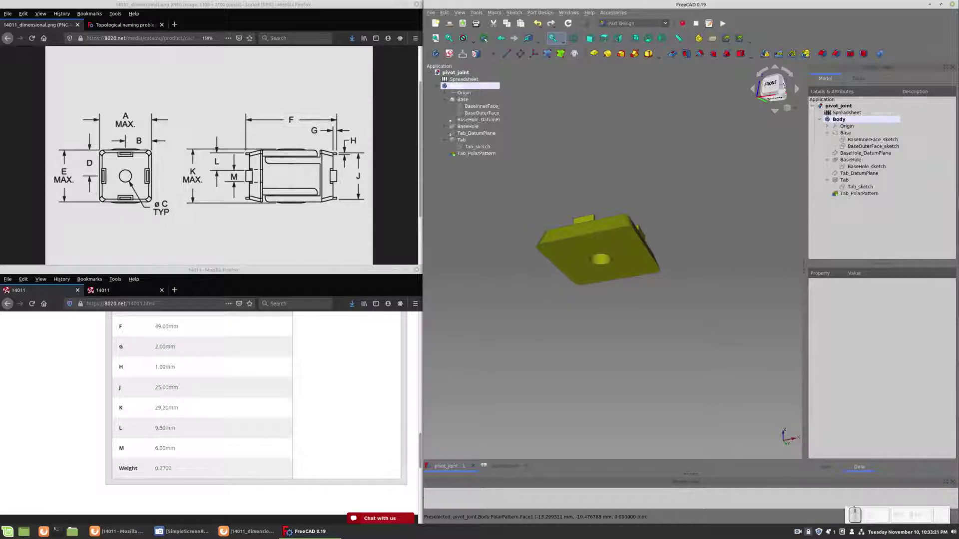
{"action": "middle_click_drag", "start_coordinate": [530, 200], "coordinate": [547, 301]}
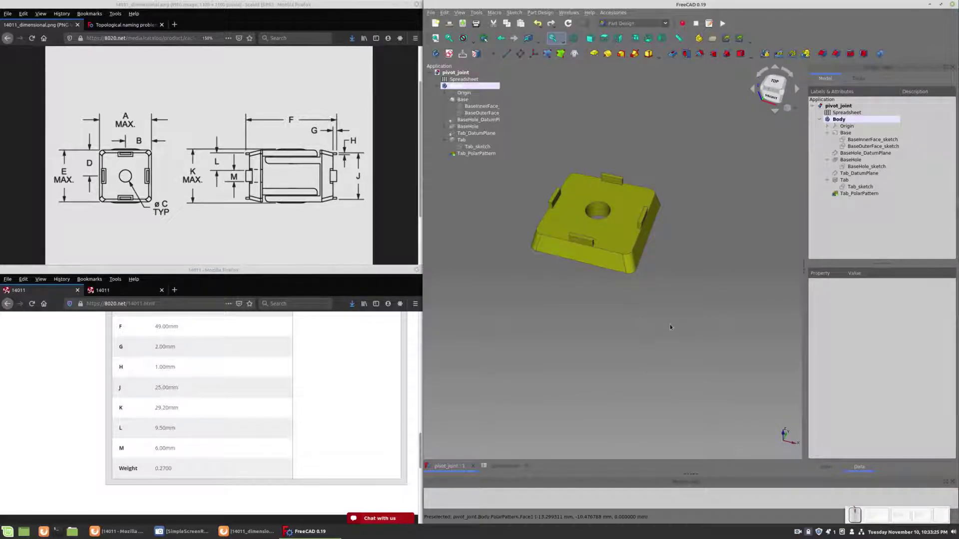